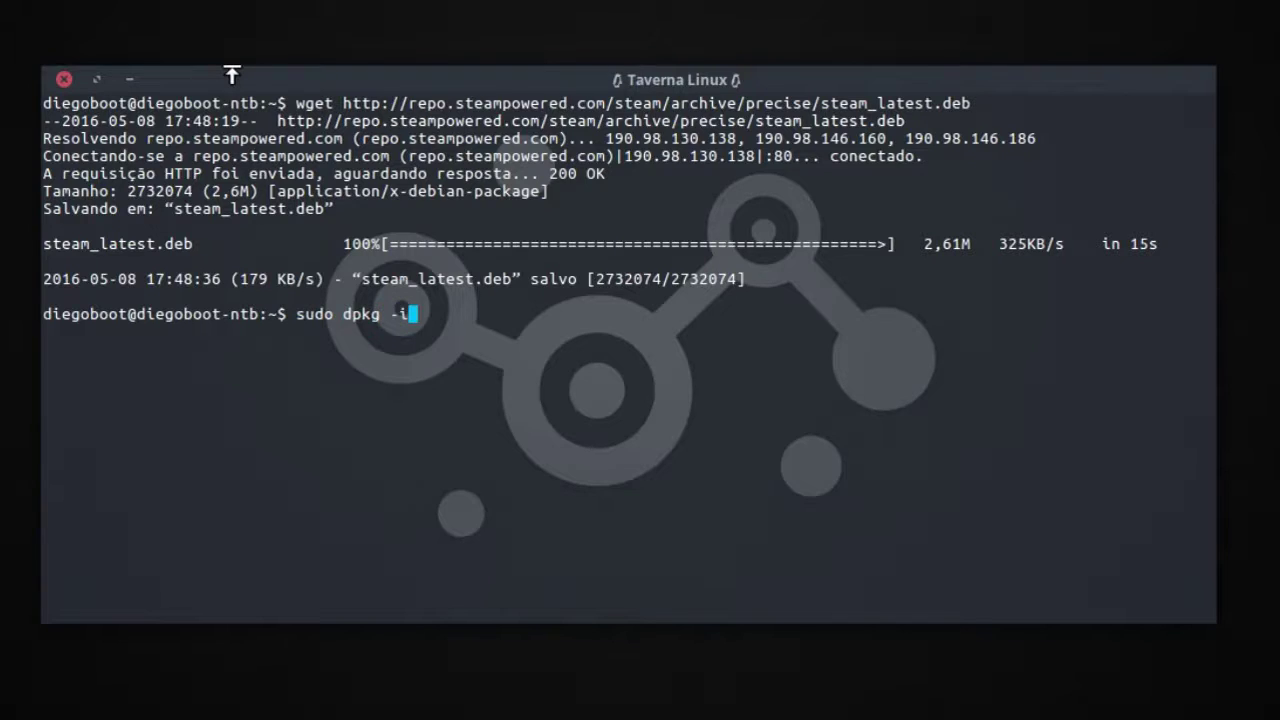
Install steam_latest.deb with sudo dpkg -i, entering the administrator password.
type("_latest.deb")
key("Return")
type("*******")
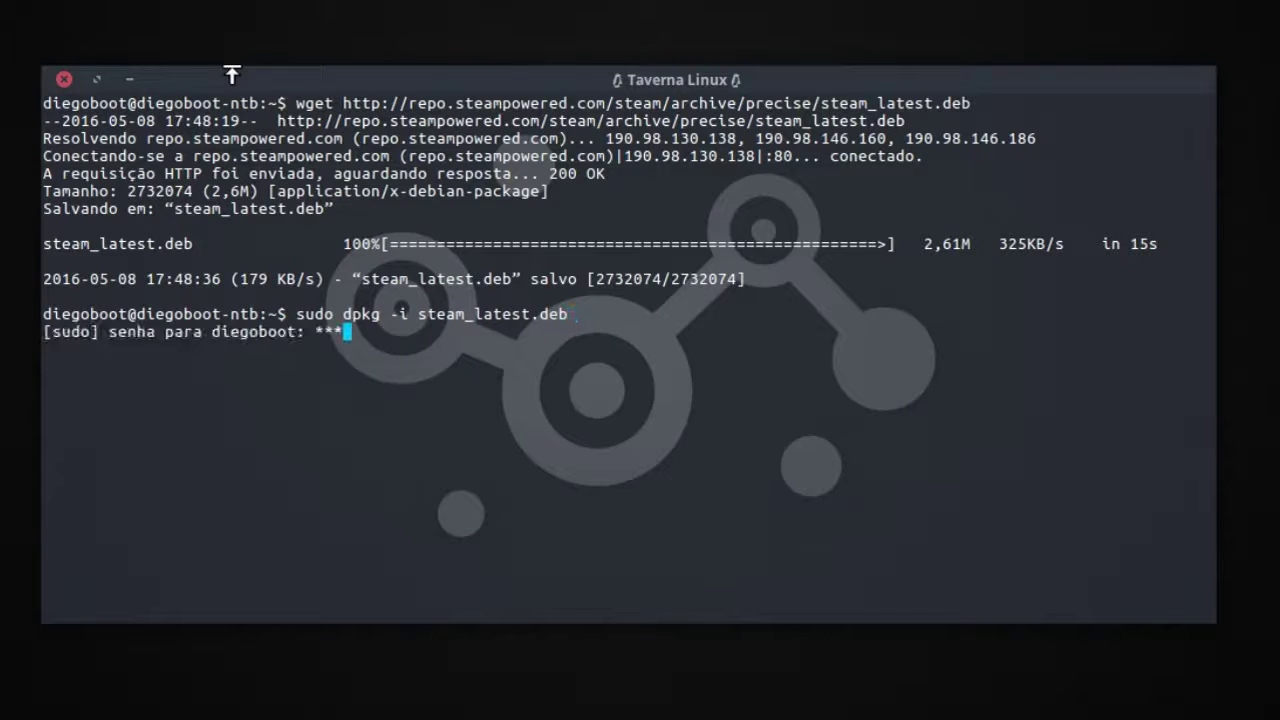
key("Return")
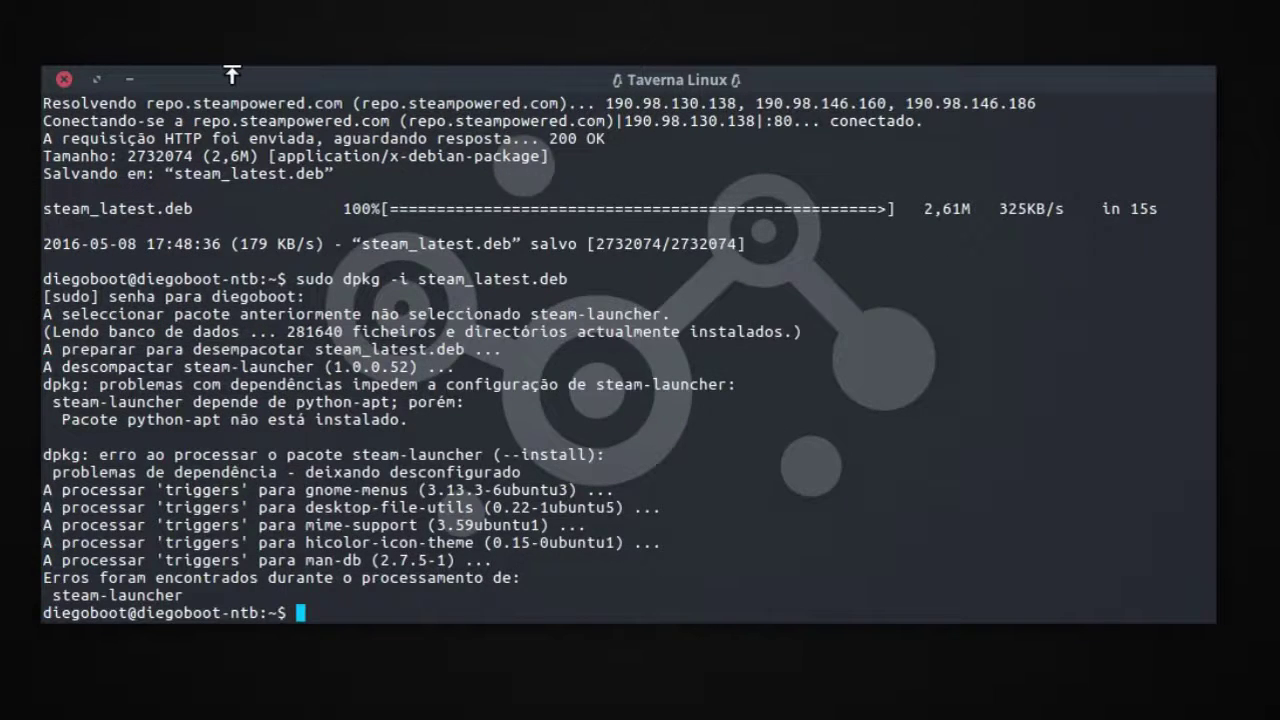
Run sudo apt-get install -f, accept the python-apt dependency with S, then exit the terminal.
type("sudo apt-get insta")
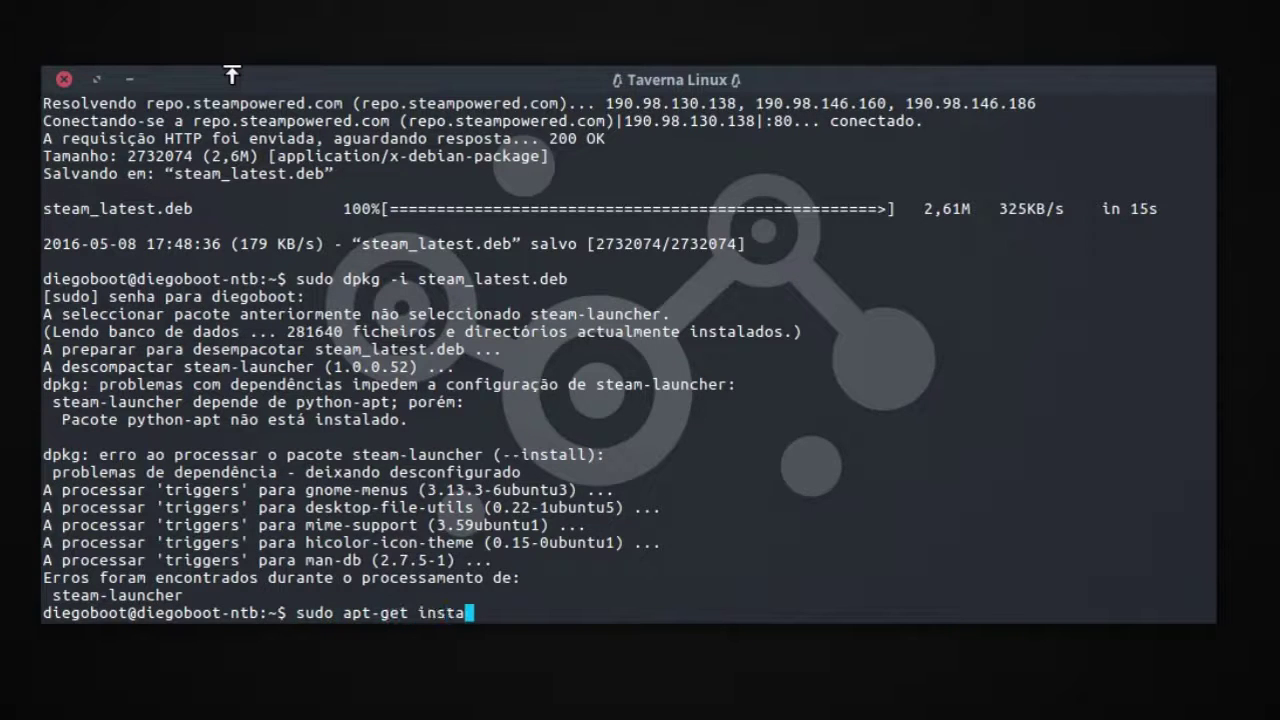
type("ll -f")
key("Return")
type("S")
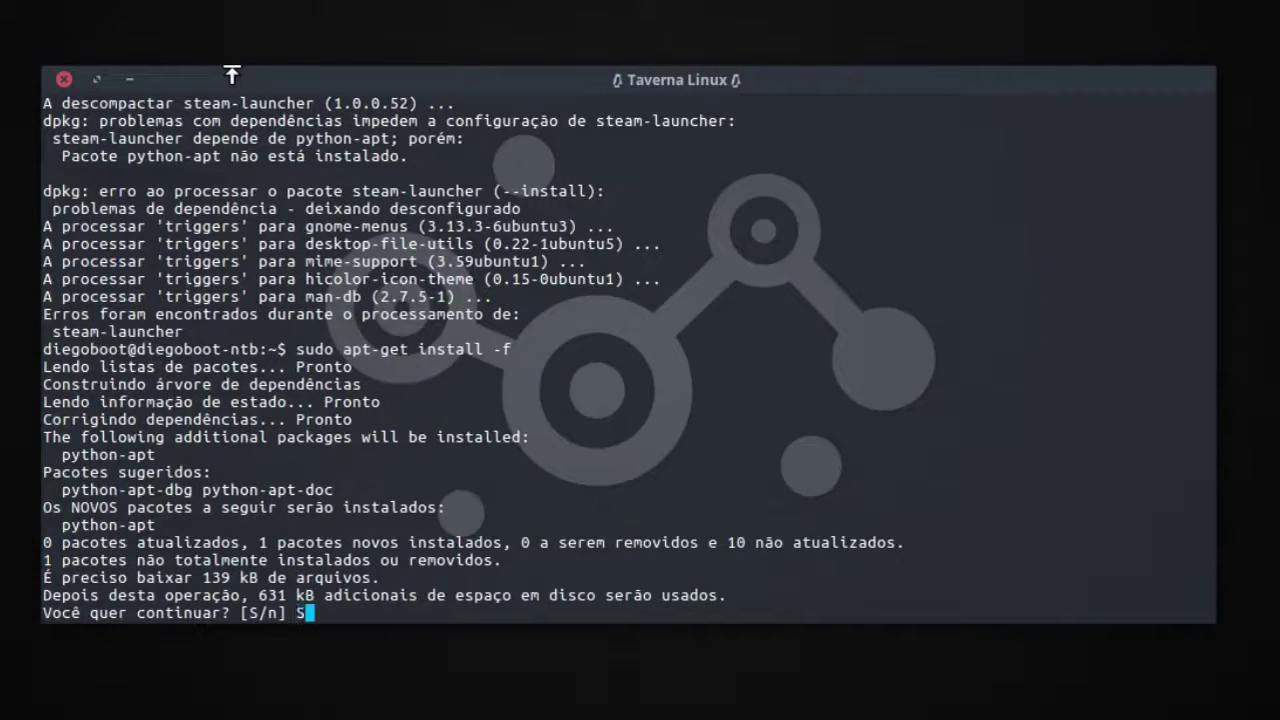
key("Return")
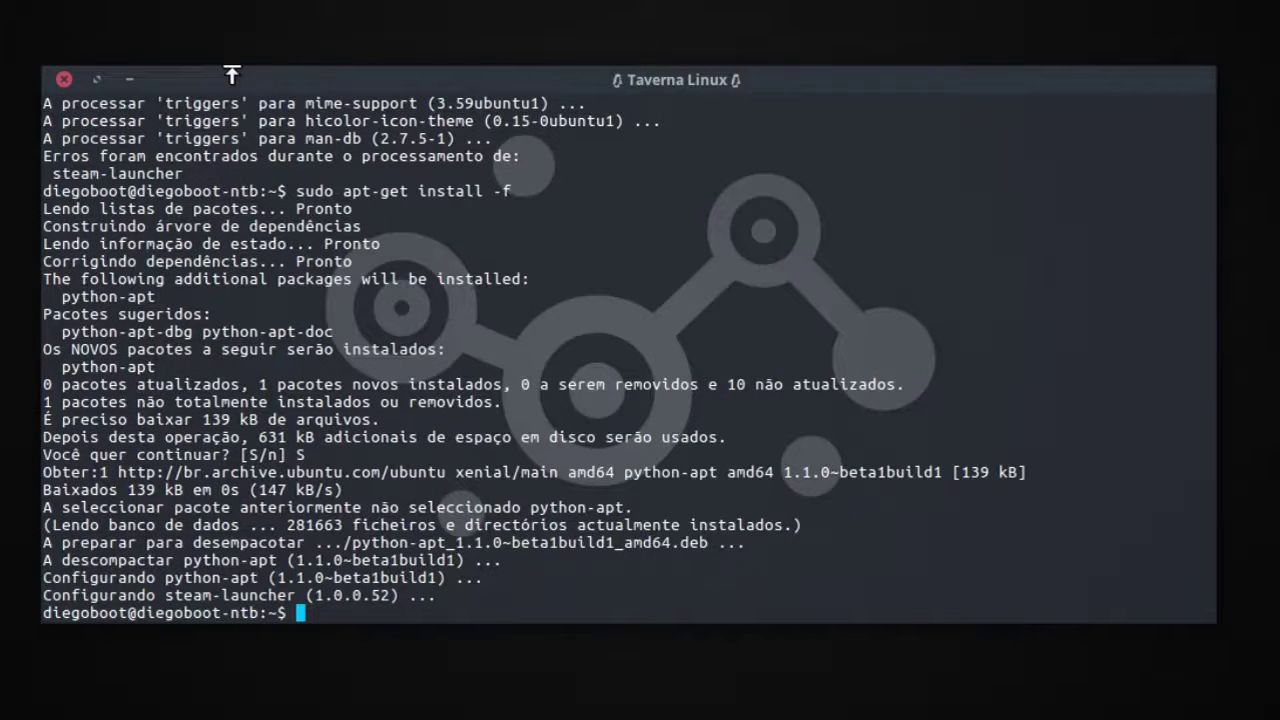
type("exit")
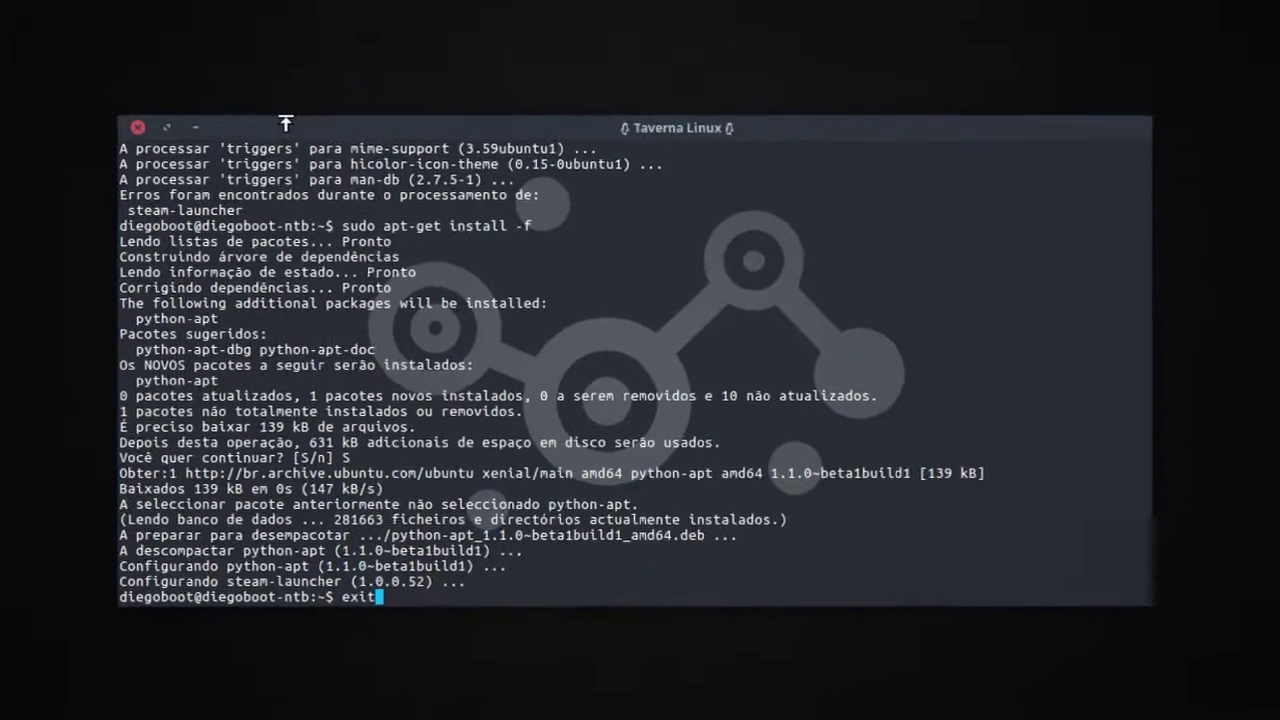
key("Return")
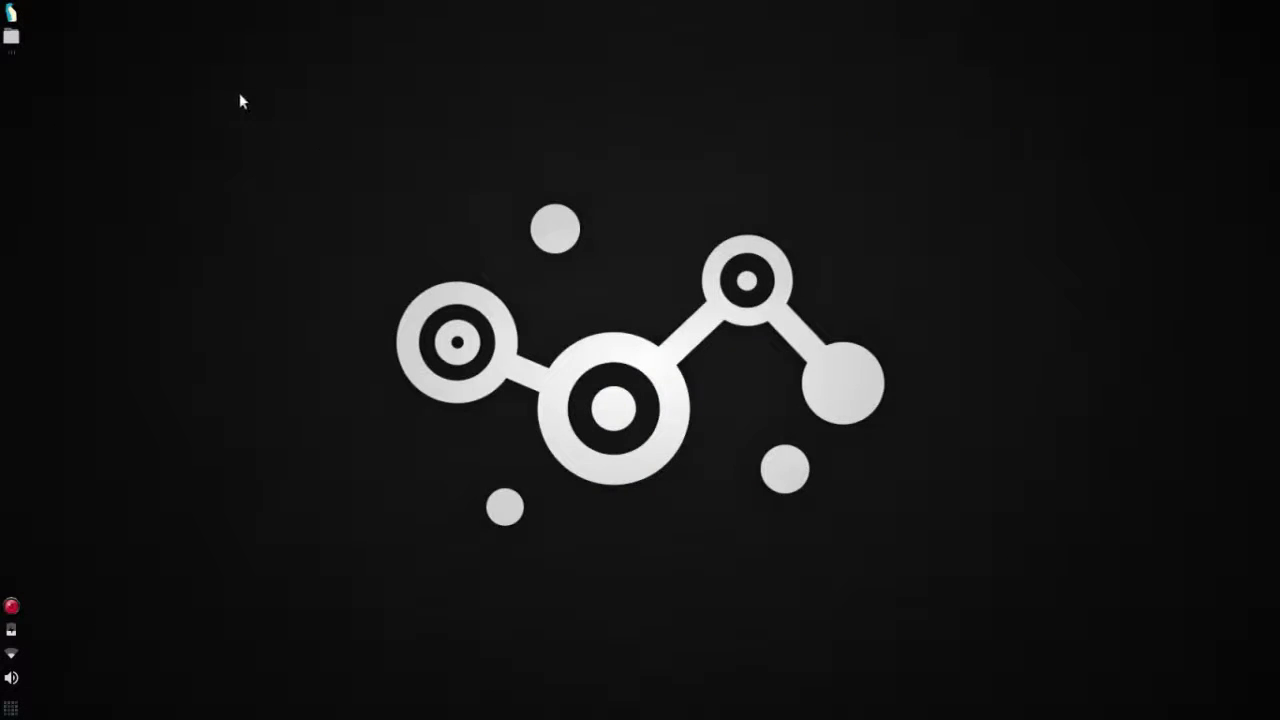
Launch Steam from the applications menu's Jogos category.
left_click(11, 13)
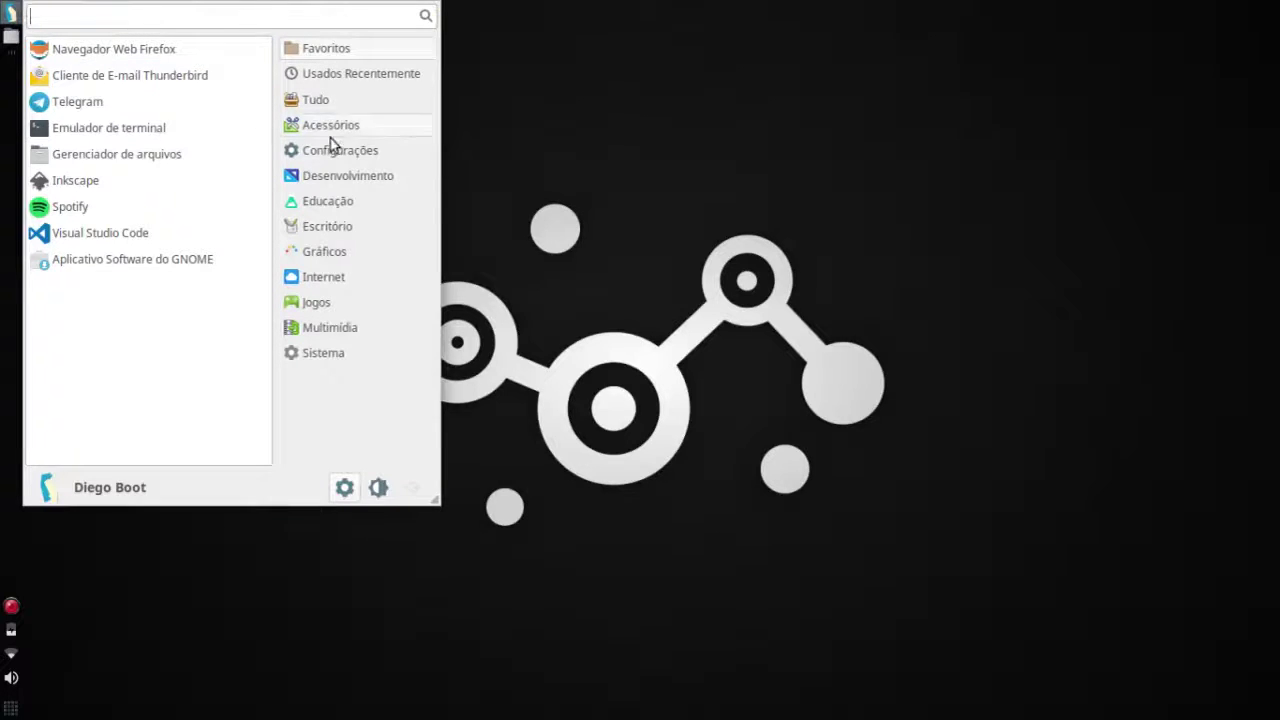
left_click(340, 303)
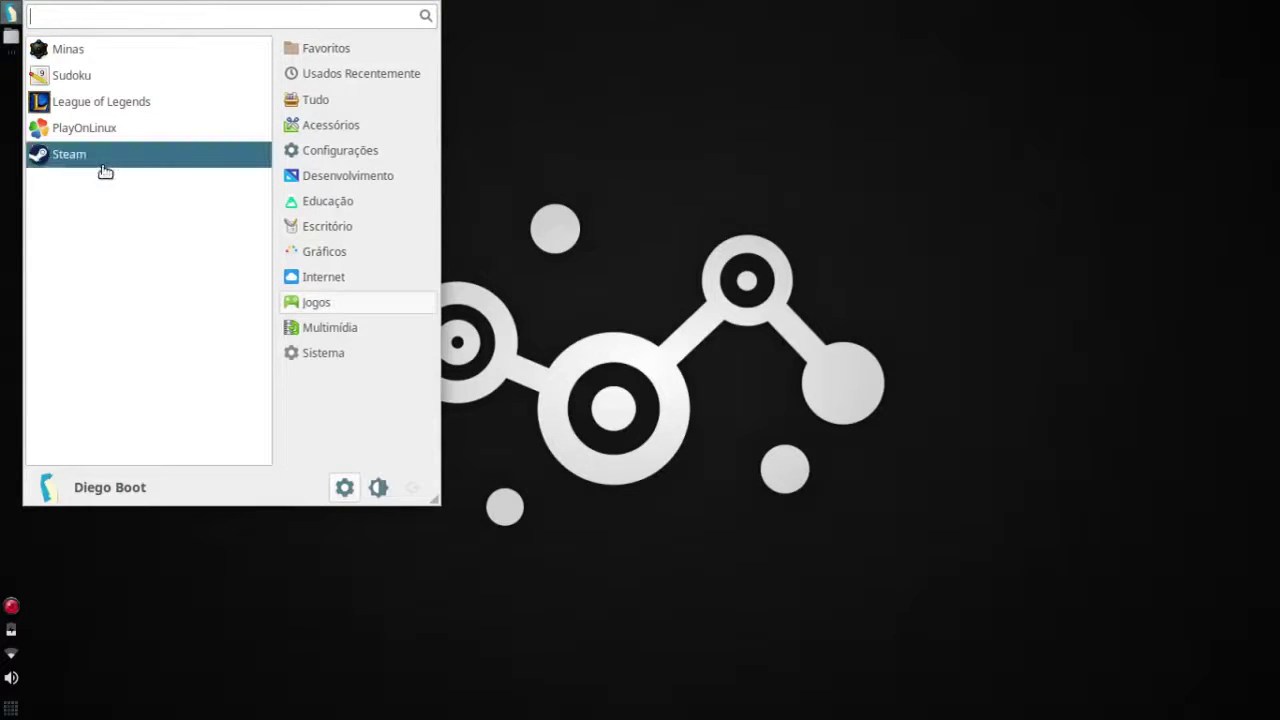
left_click(158, 156)
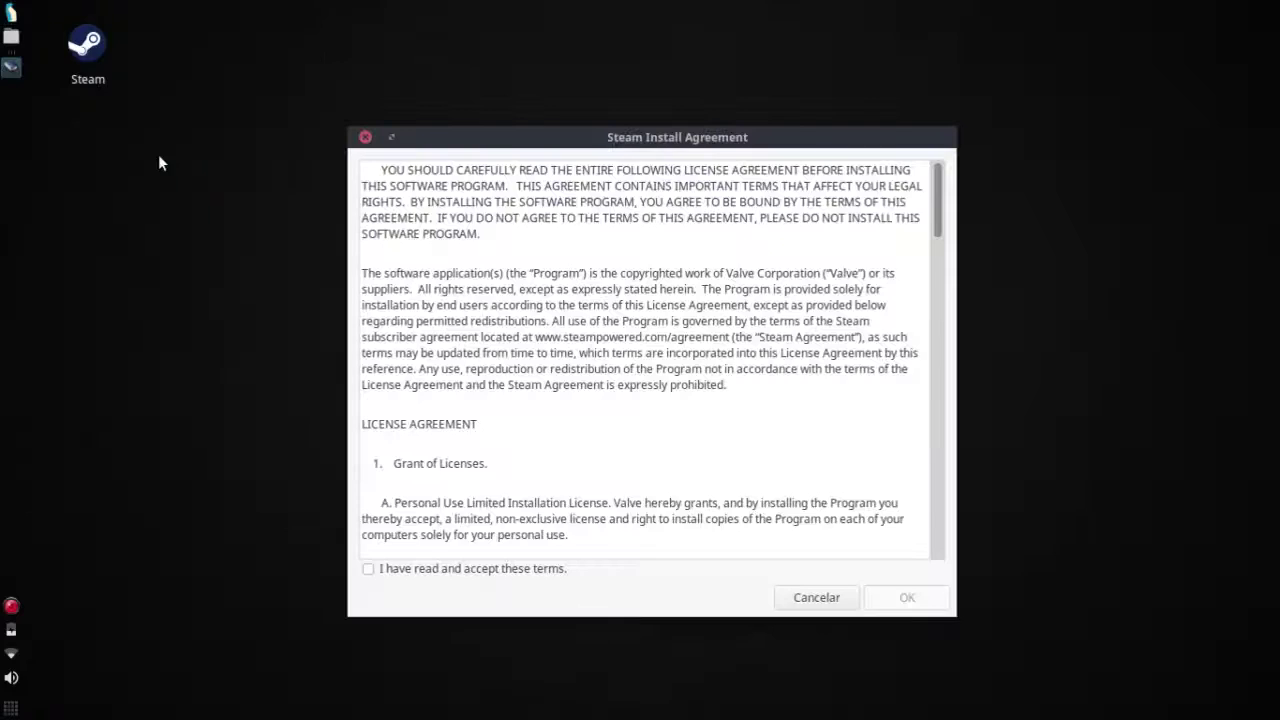
Scroll through the licence agreement, tick 'I have read and accept' and confirm with OK.
left_click_drag(937, 196, 943, 513)
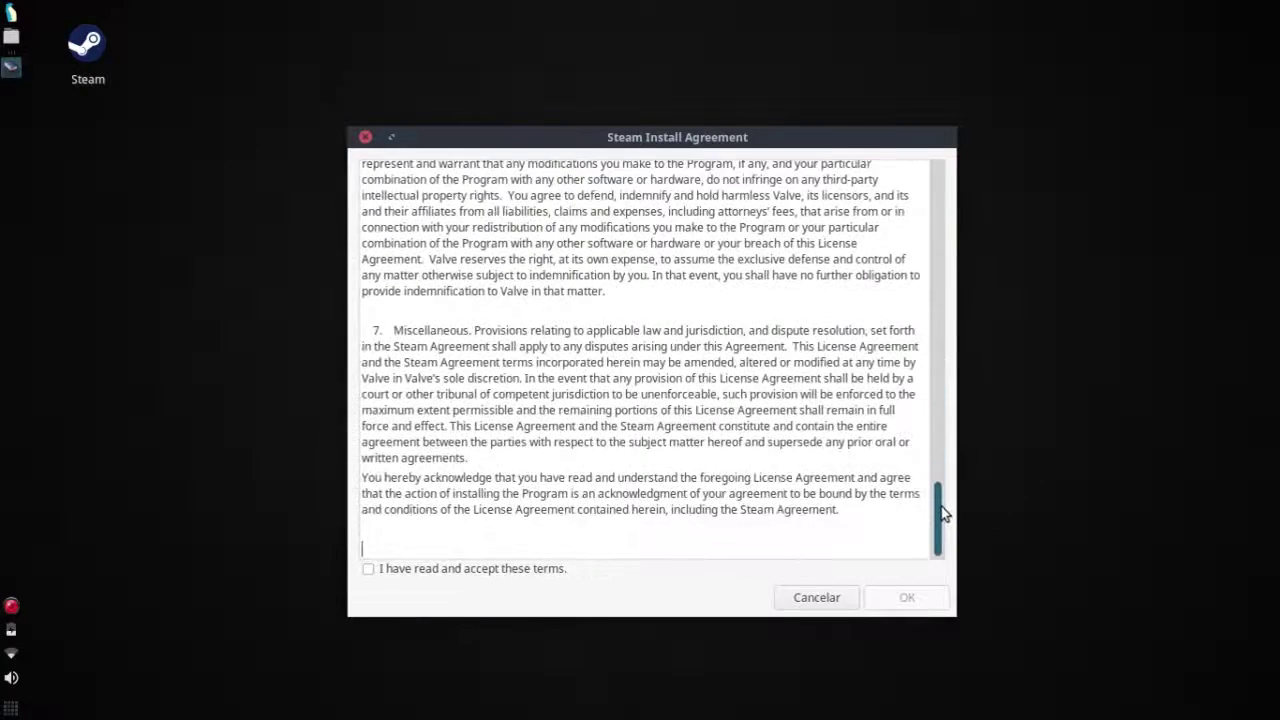
left_click(421, 570)
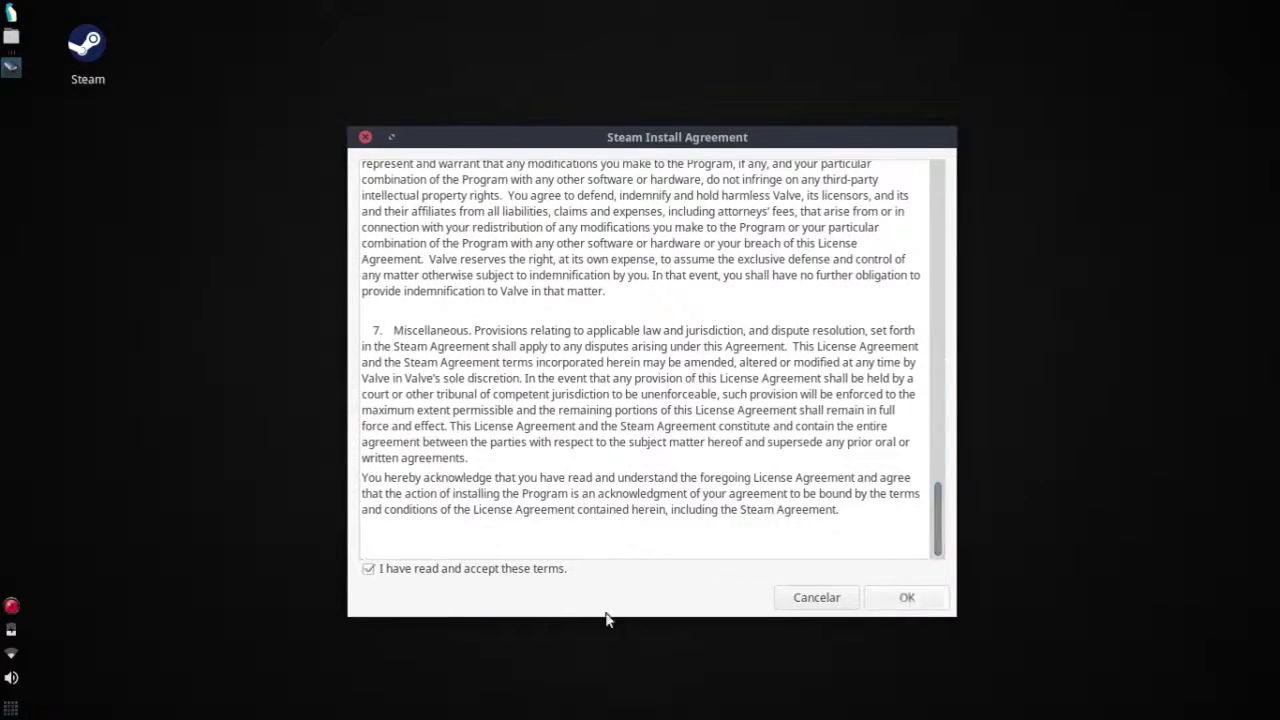
left_click(930, 606)
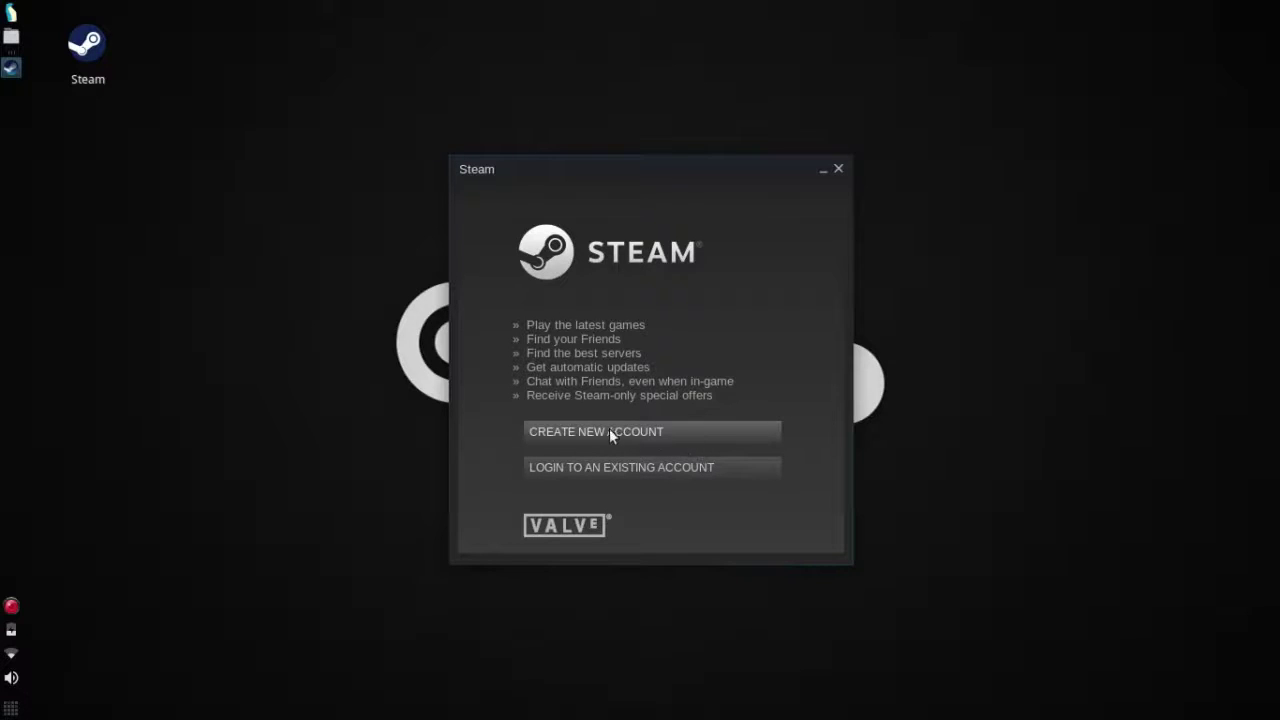
Choose existing-account login, tick Remember my password, and enter the account name and password.
left_click(735, 468)
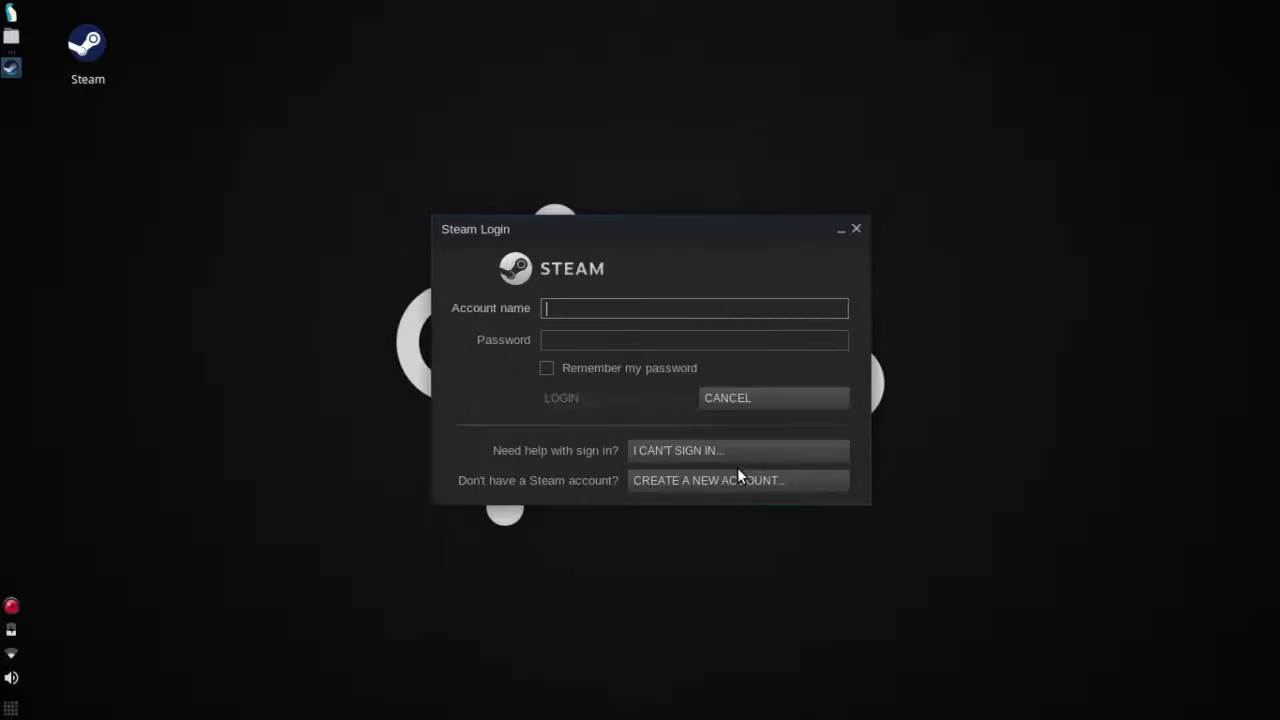
left_click(567, 368)
left_click(575, 311)
type("diego")
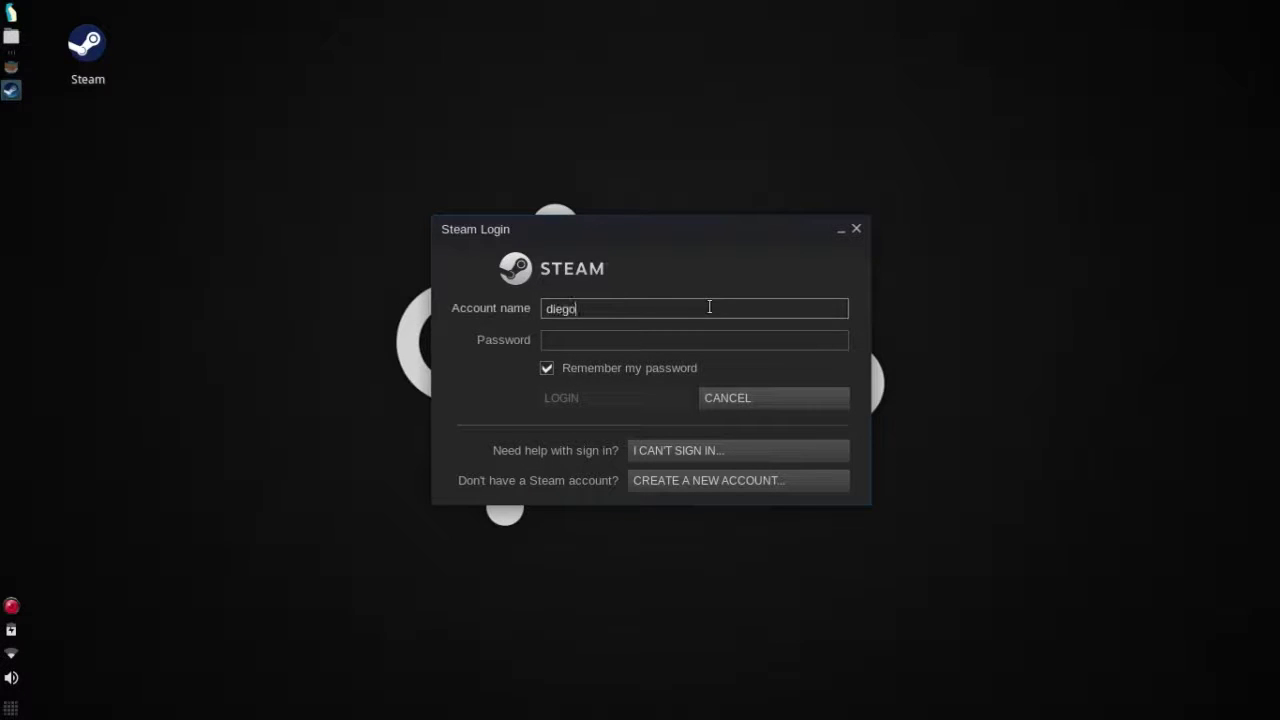
type("boot")
key("Tab")
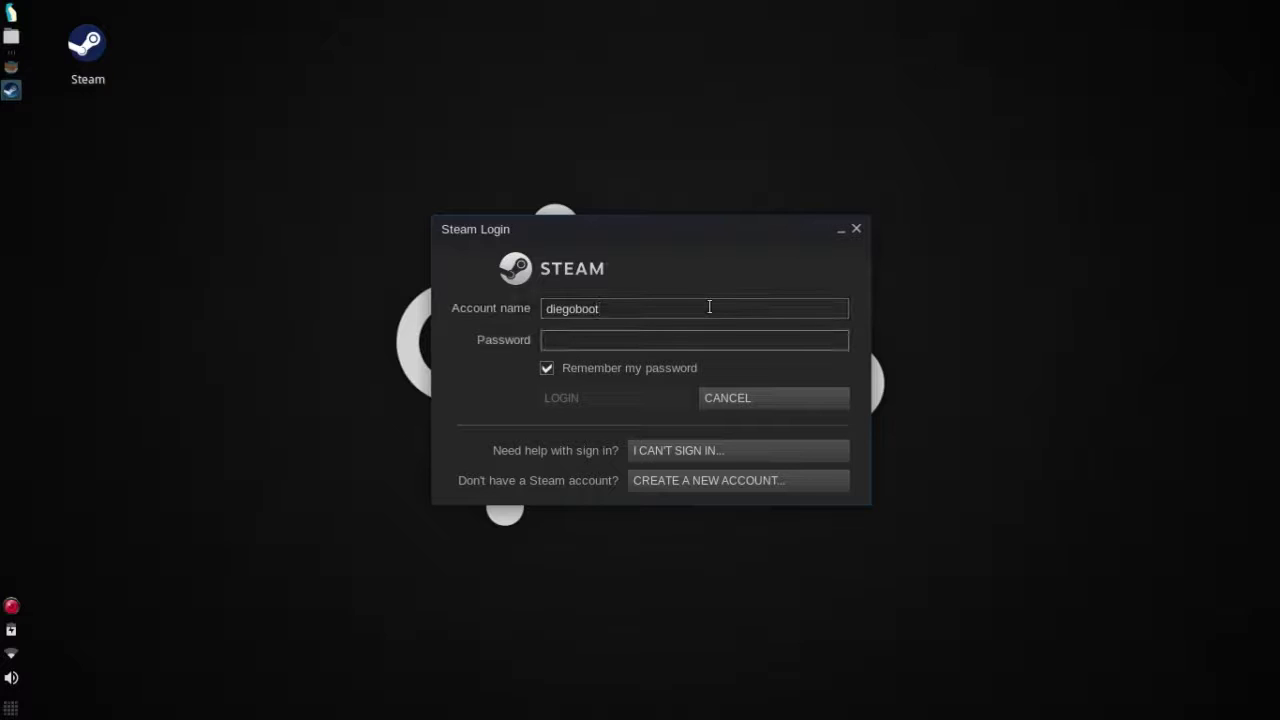
type("*********")
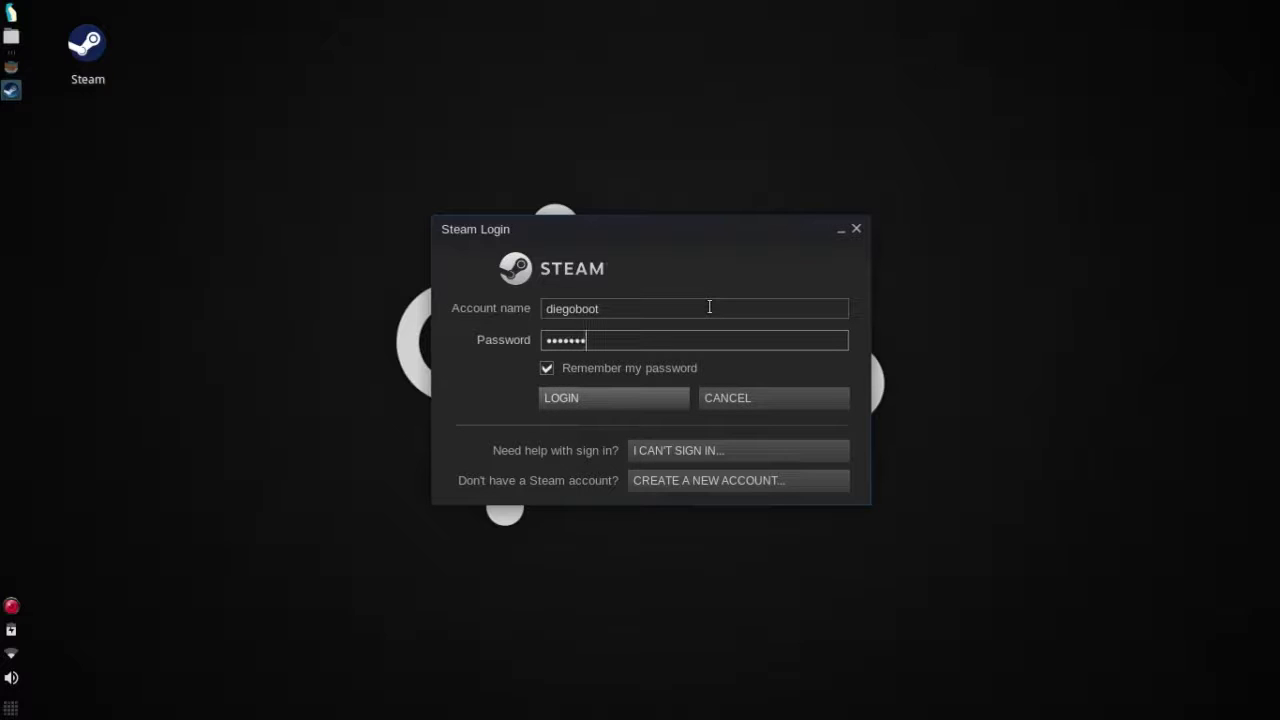
Log in, confirm the Steam Guard message was received, and switch to Gmail.
left_click(647, 398)
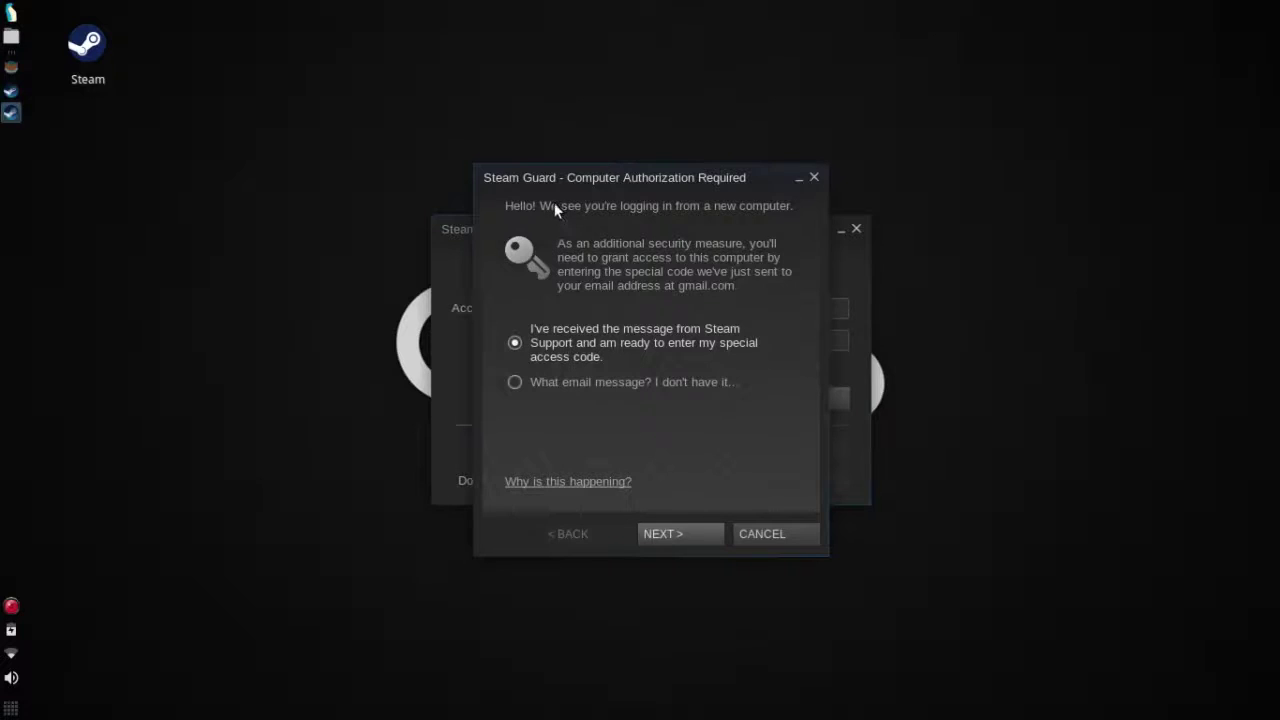
left_click(703, 533)
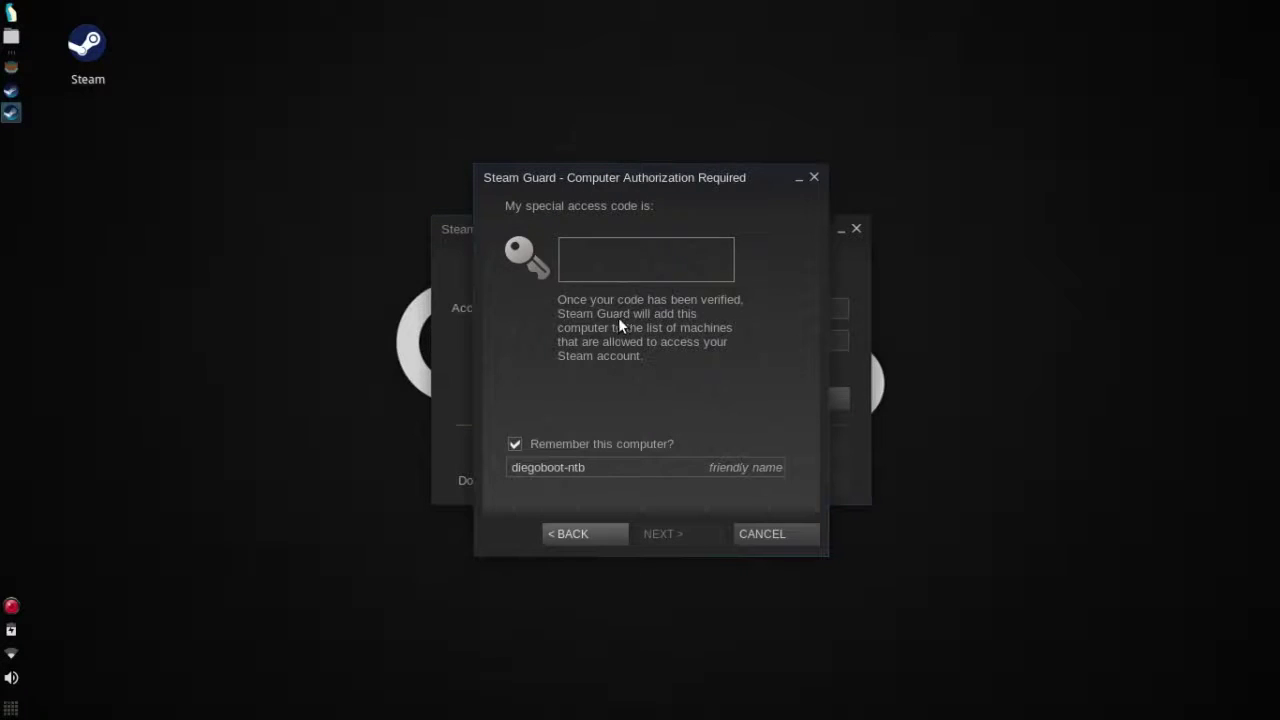
left_click(8, 68)
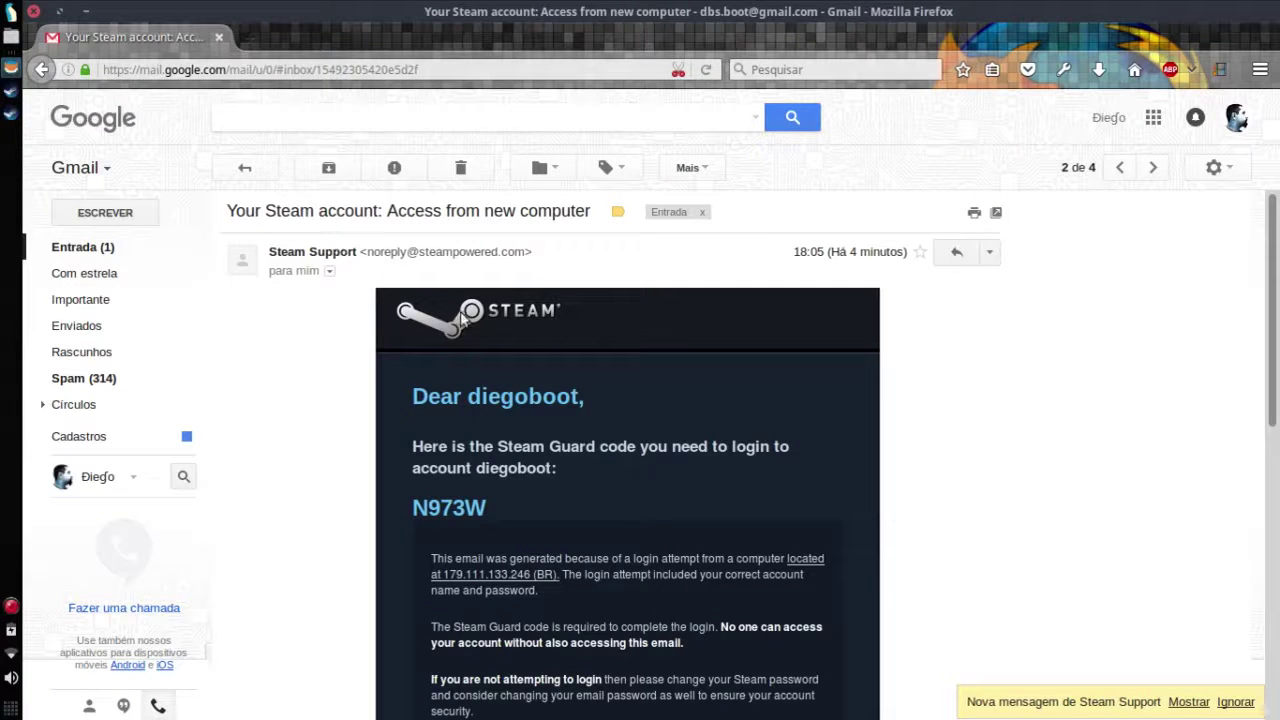
Copy the access code from the Steam Guard email and switch back to the Steam Guard prompt.
double_click(459, 508)
key("ctrl+c")
right_click(479, 509)
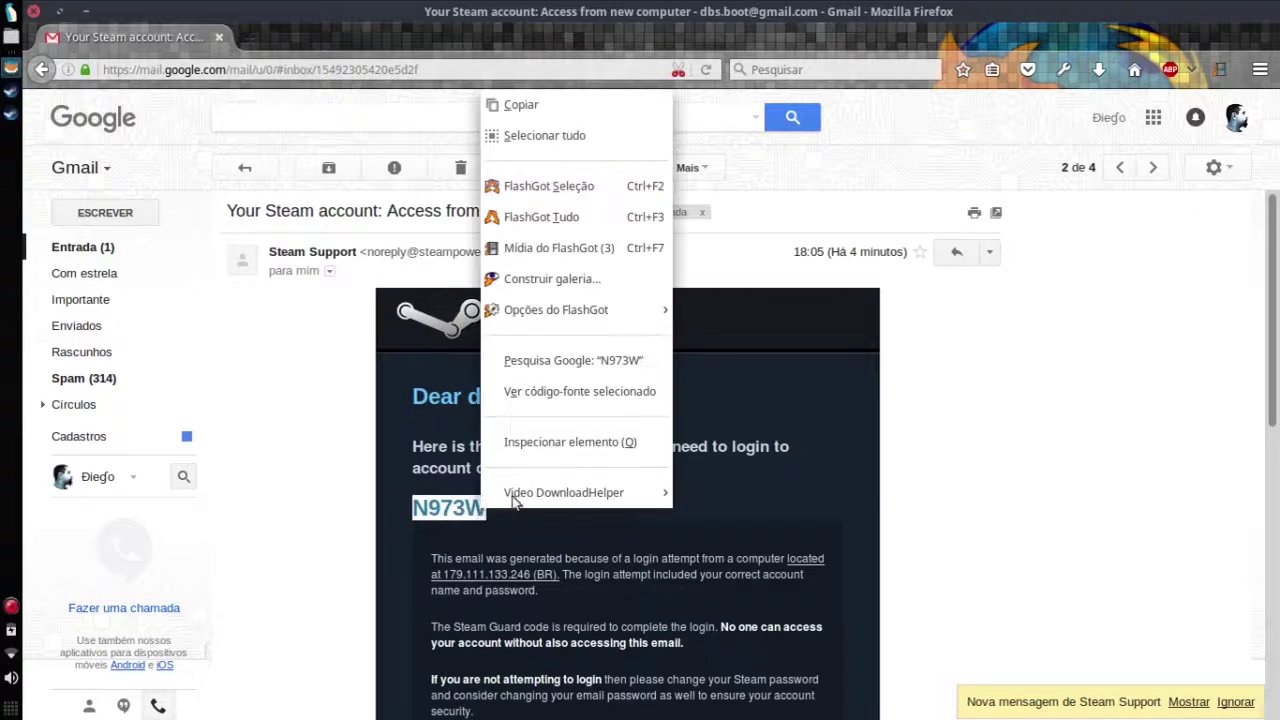
left_click(551, 108)
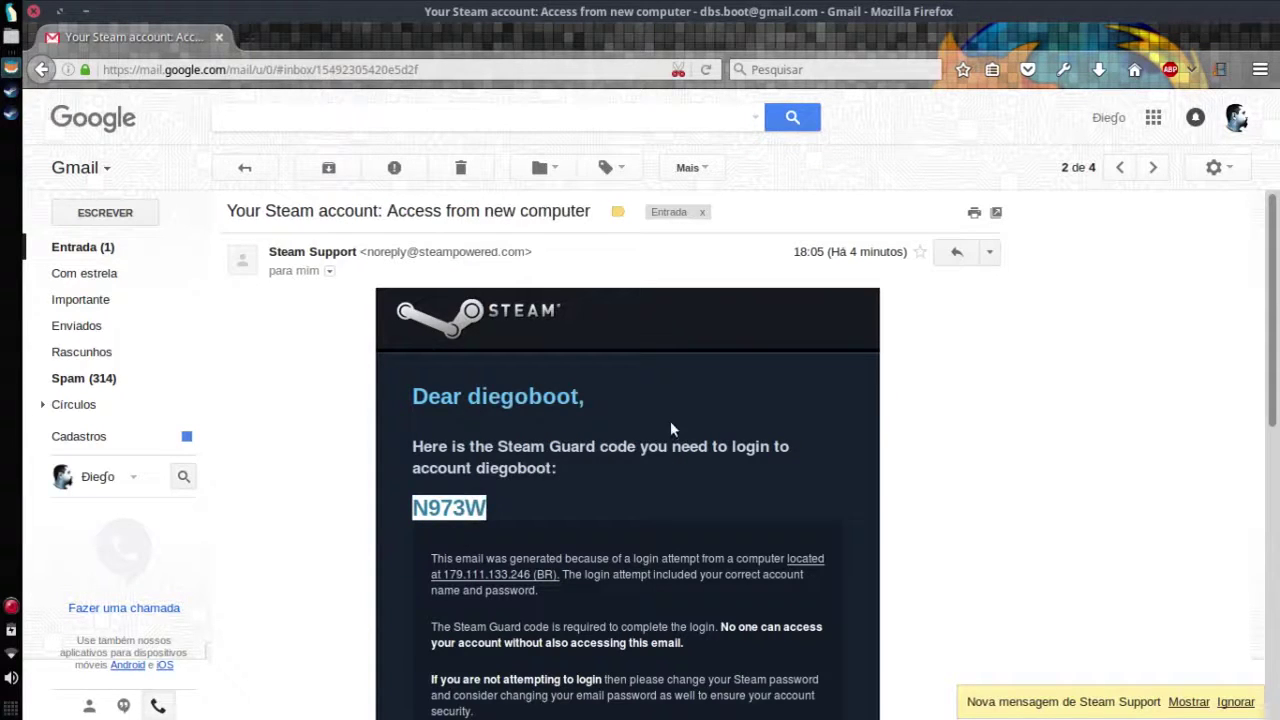
left_click(10, 113)
Paste the copied code into the Steam Guard field, submit it, and finish authorising this computer.
right_click(581, 256)
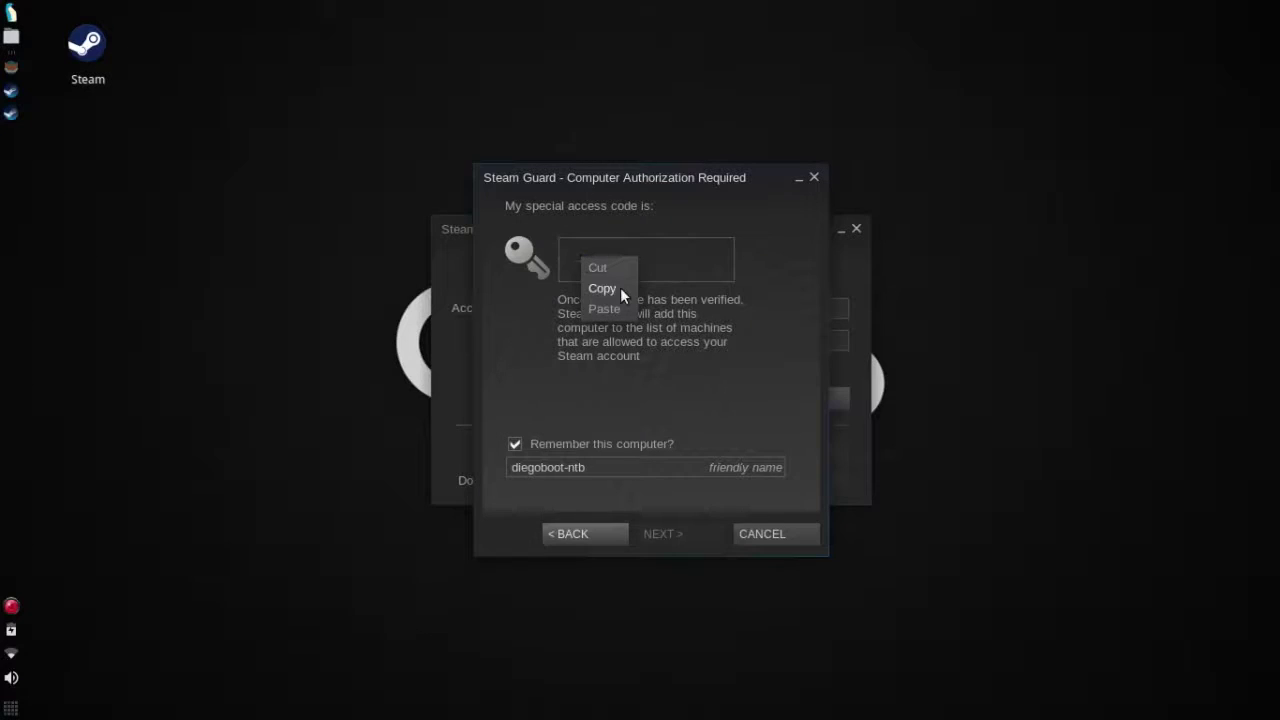
left_click(612, 308)
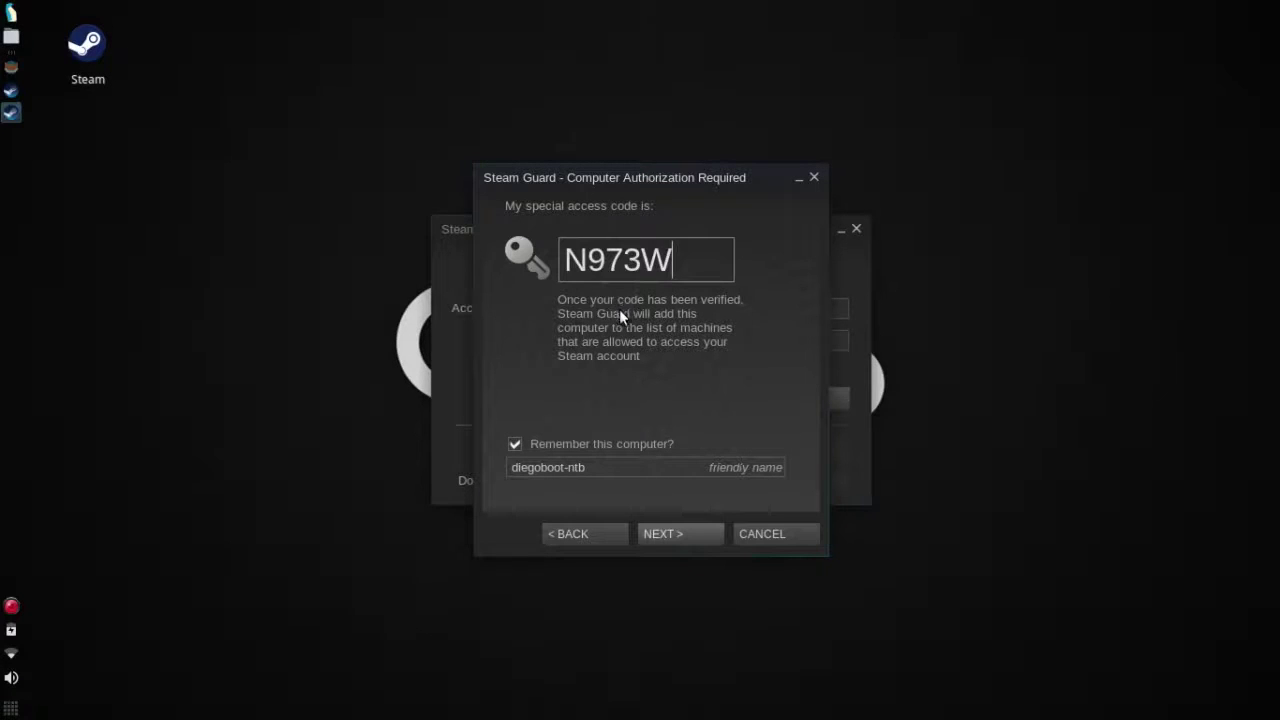
left_click(705, 537)
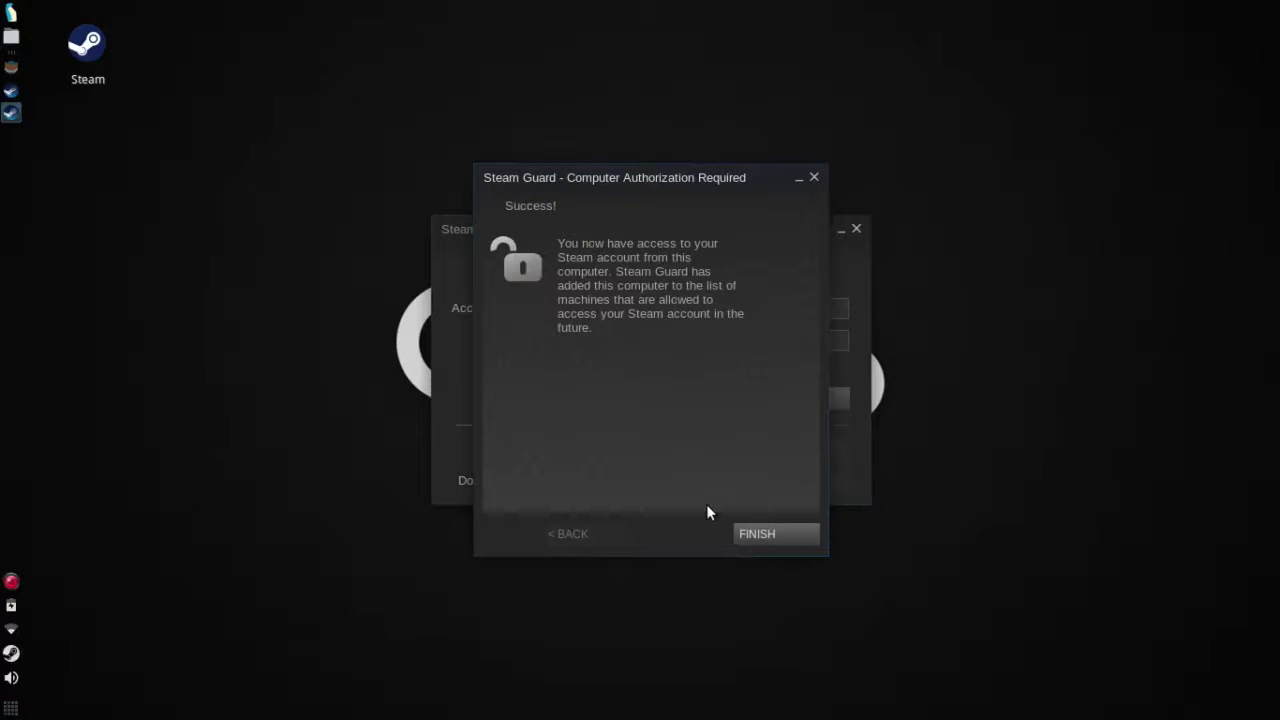
left_click(779, 540)
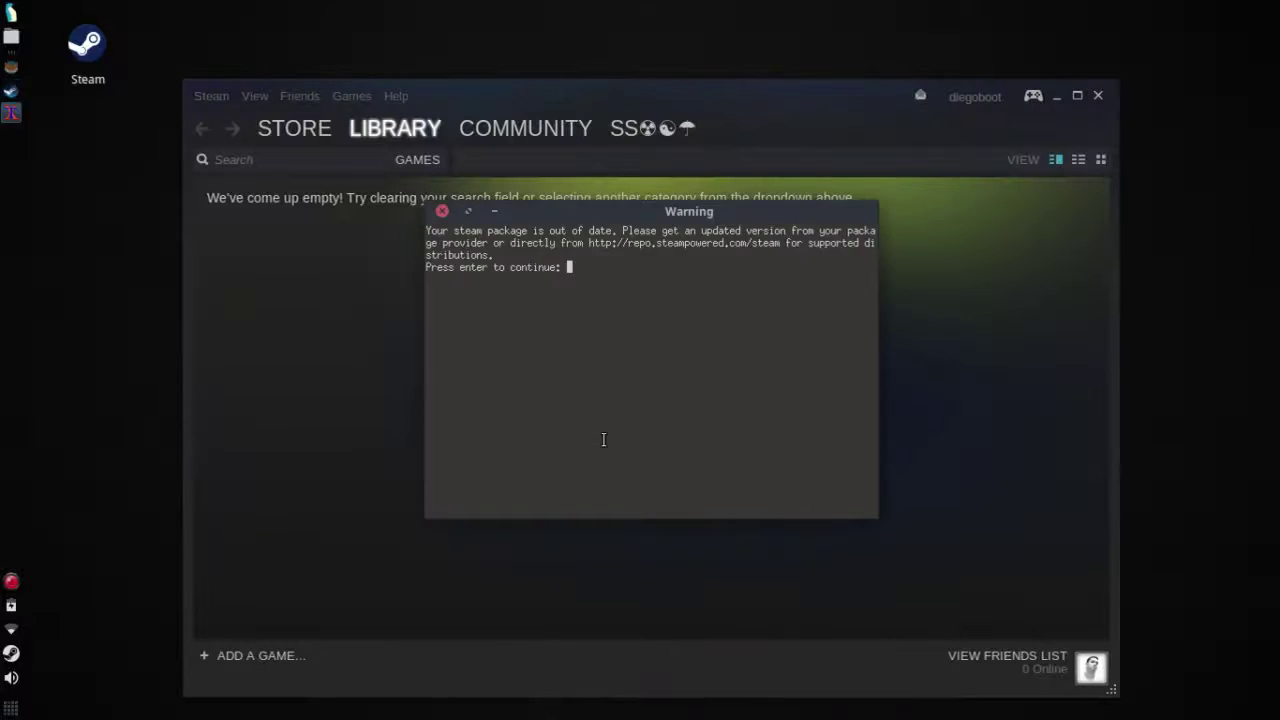
Dismiss the out-of-date package warning and open the account's profile page.
key("Return")
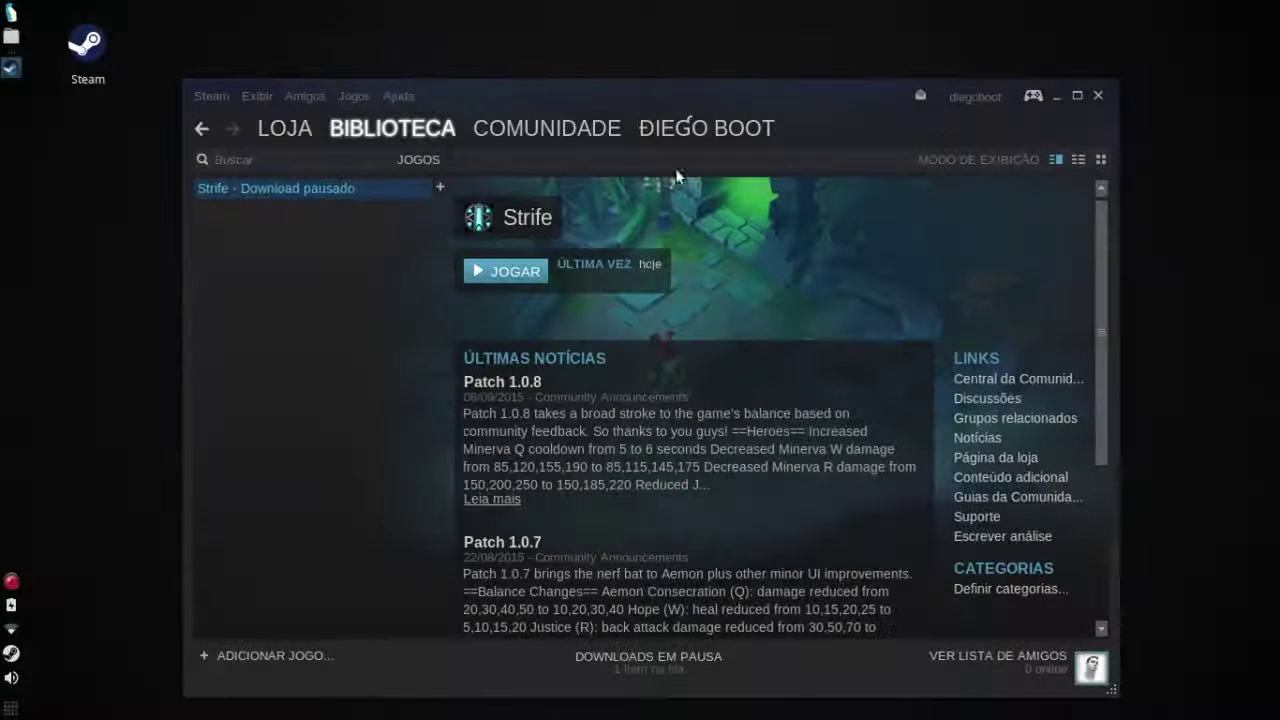
mouse_move(700, 140)
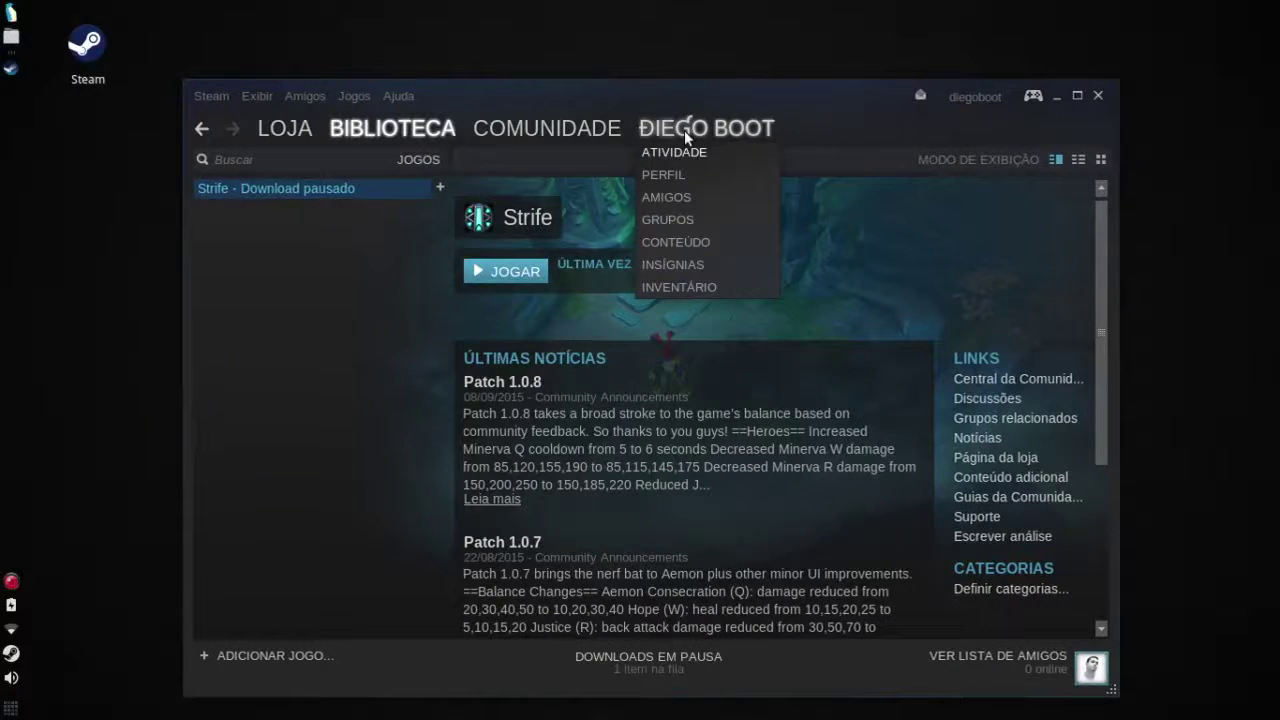
left_click(718, 177)
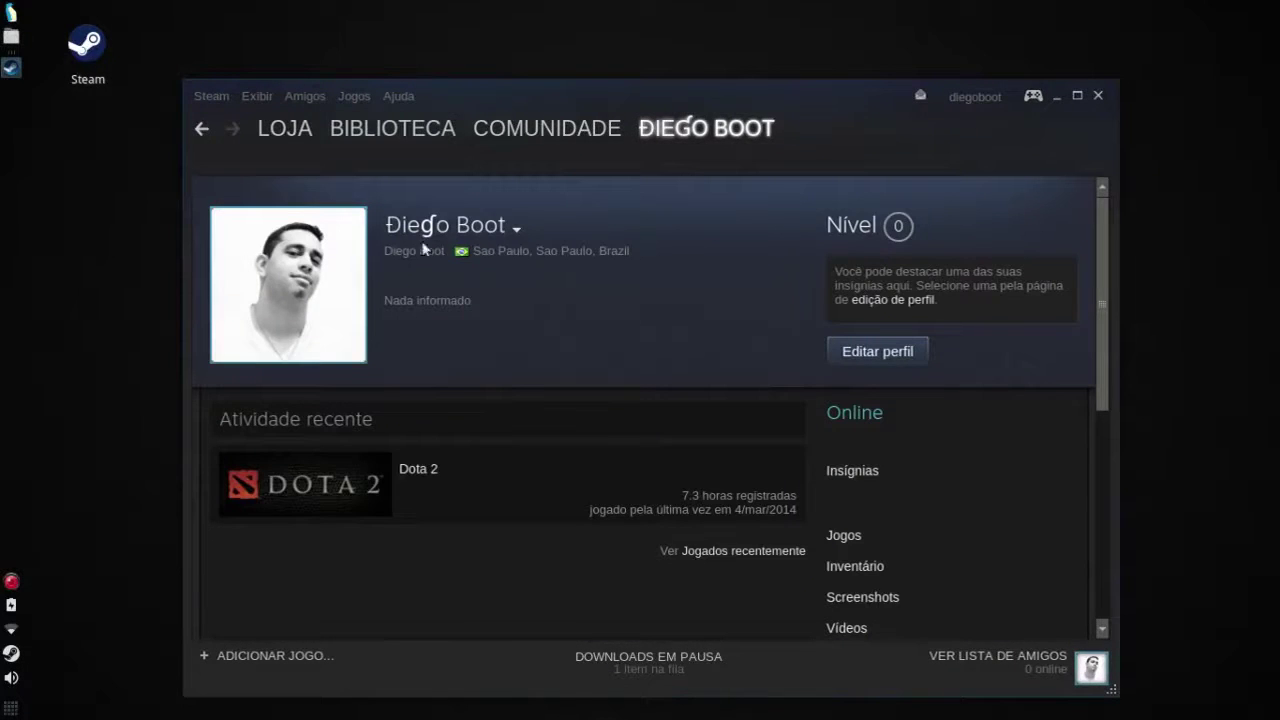
Review the profile's past names, then open Editar perfil and select the name's last word.
left_click(516, 233)
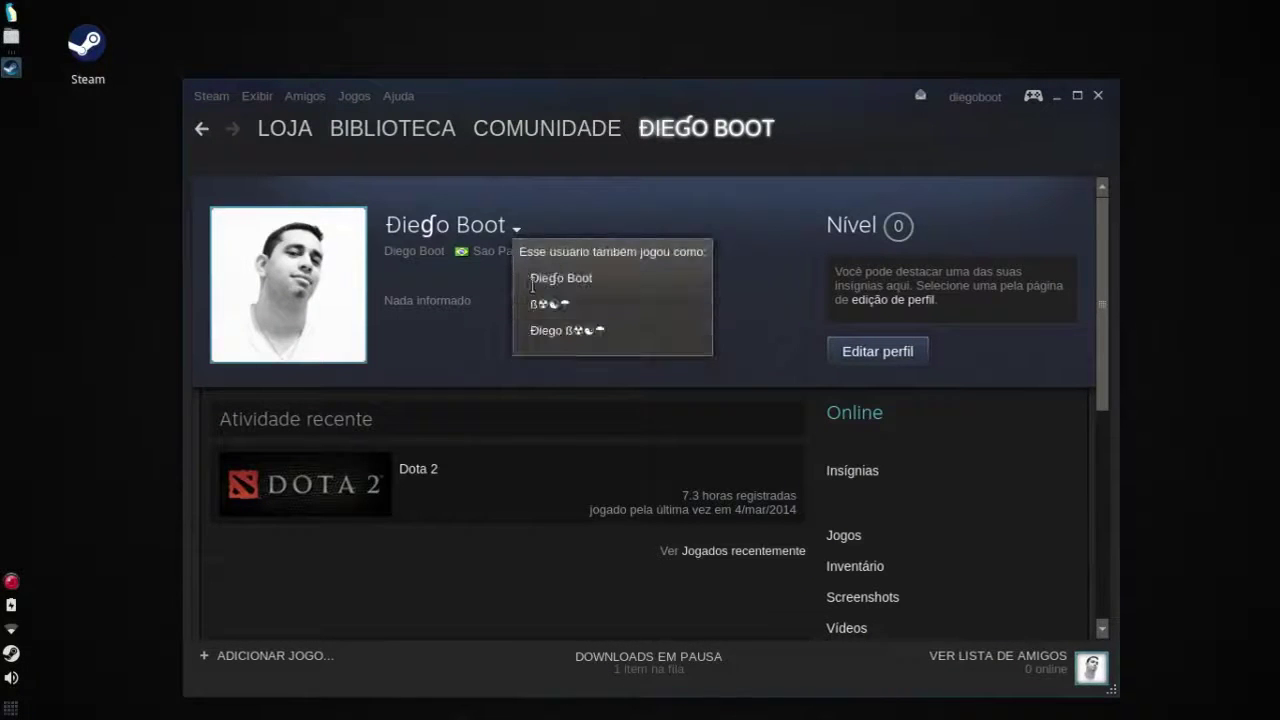
left_click(668, 223)
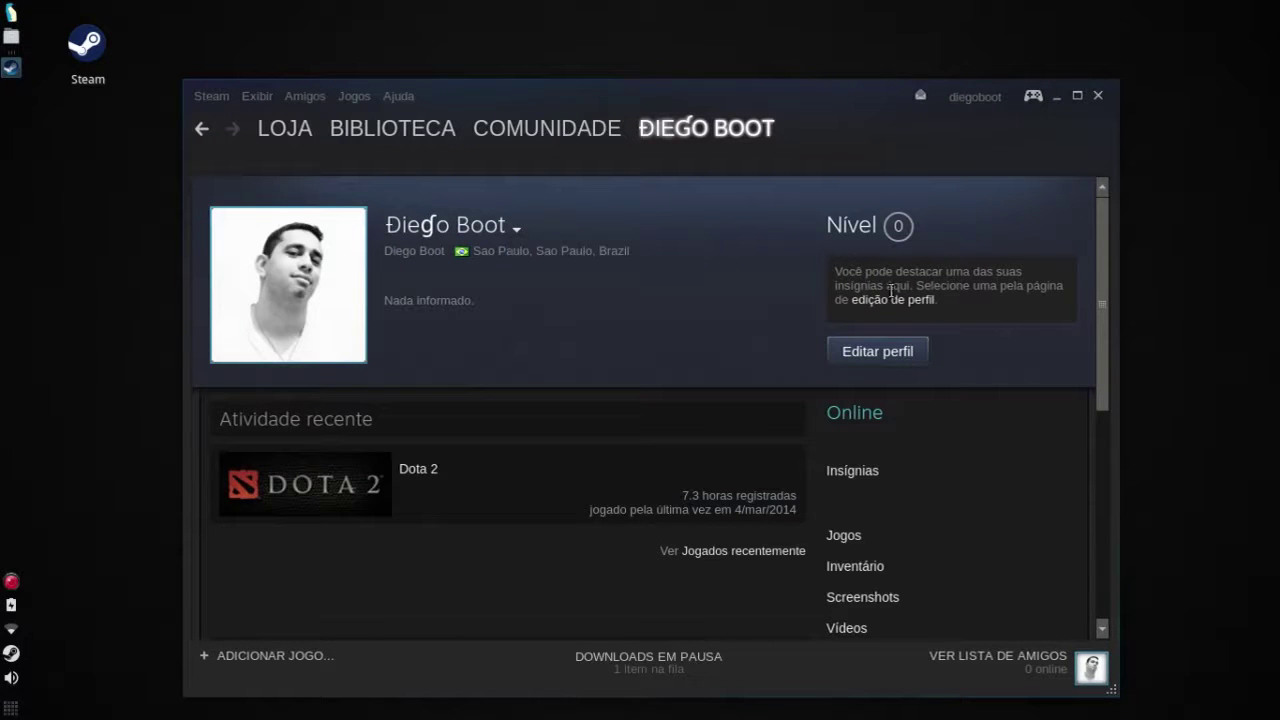
left_click(910, 347)
double_click(514, 316)
Retype the profile name's last word and keep Brazil, Sao Paulo state and Sao Paulo city.
type("Boot")
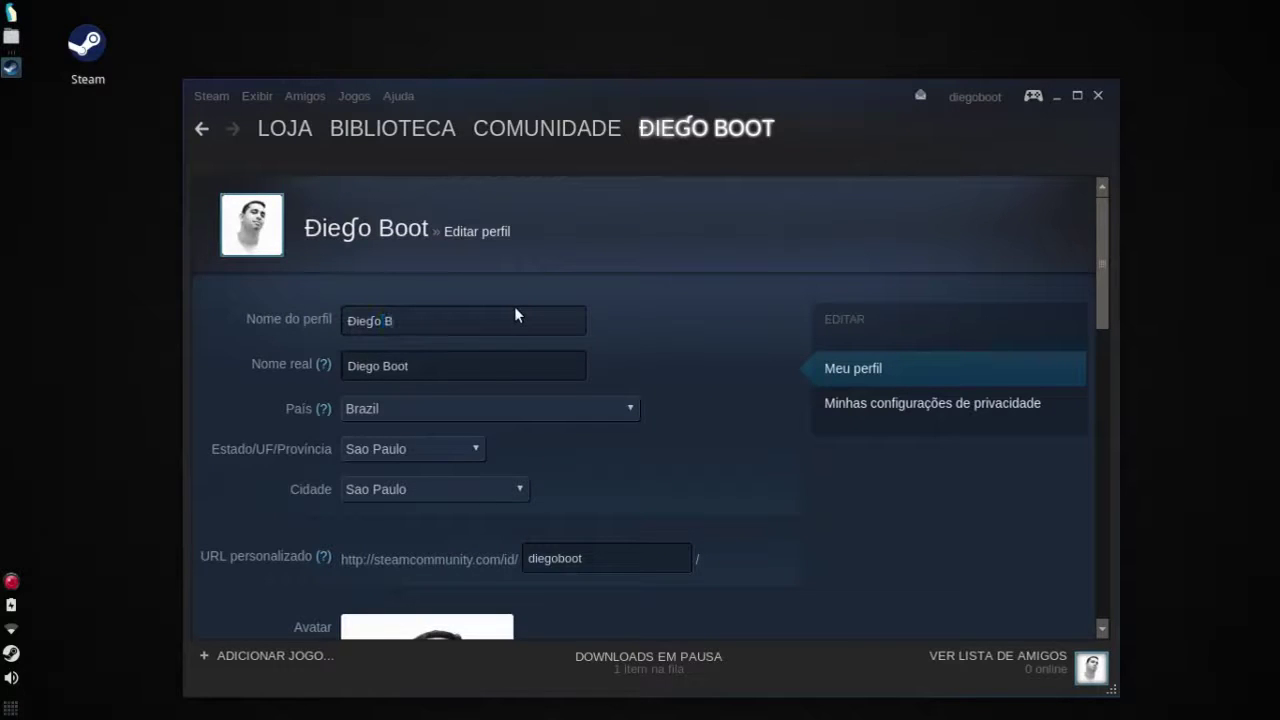
key("Tab")
key("Tab")
left_click(600, 408)
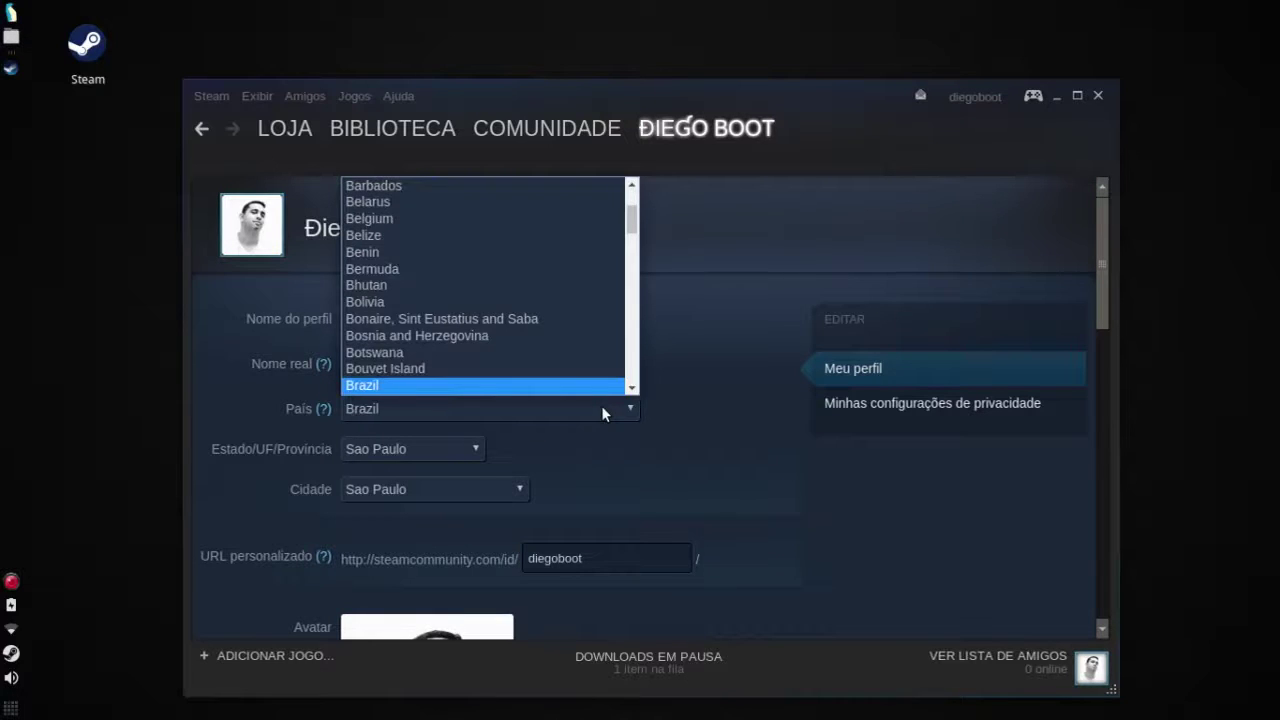
left_click(601, 405)
left_click(474, 449)
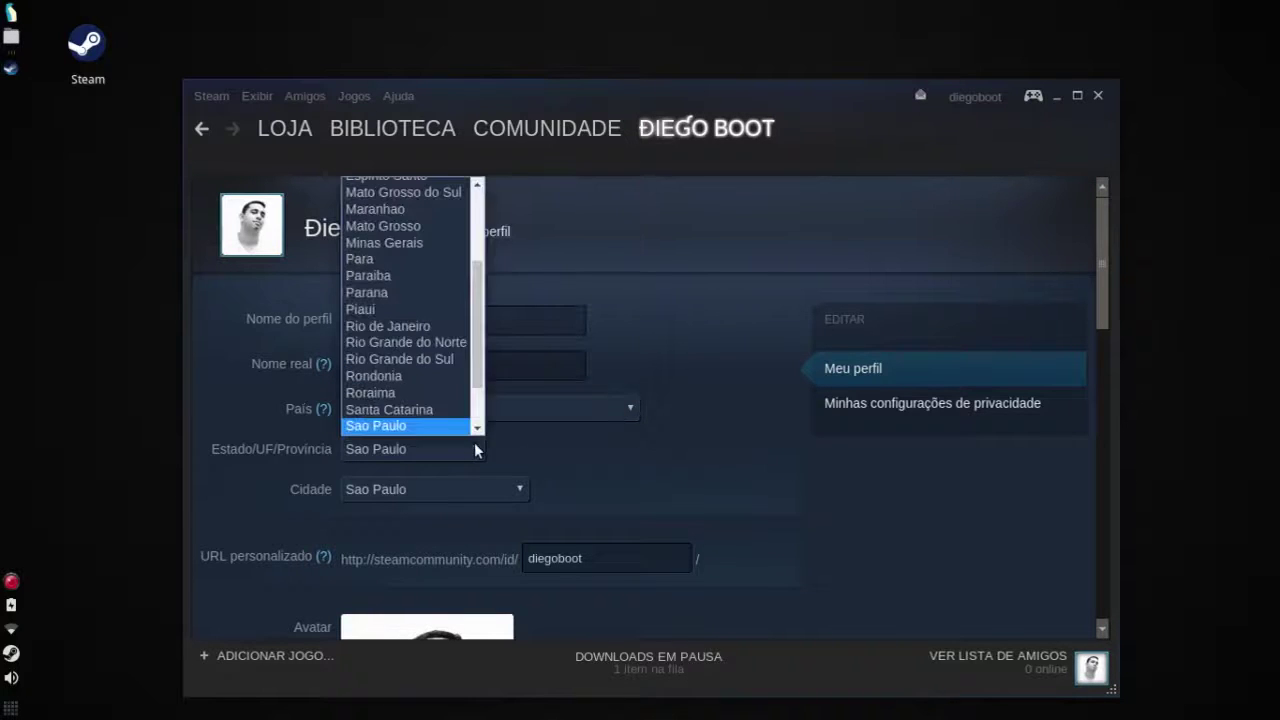
left_click(543, 450)
left_click(497, 487)
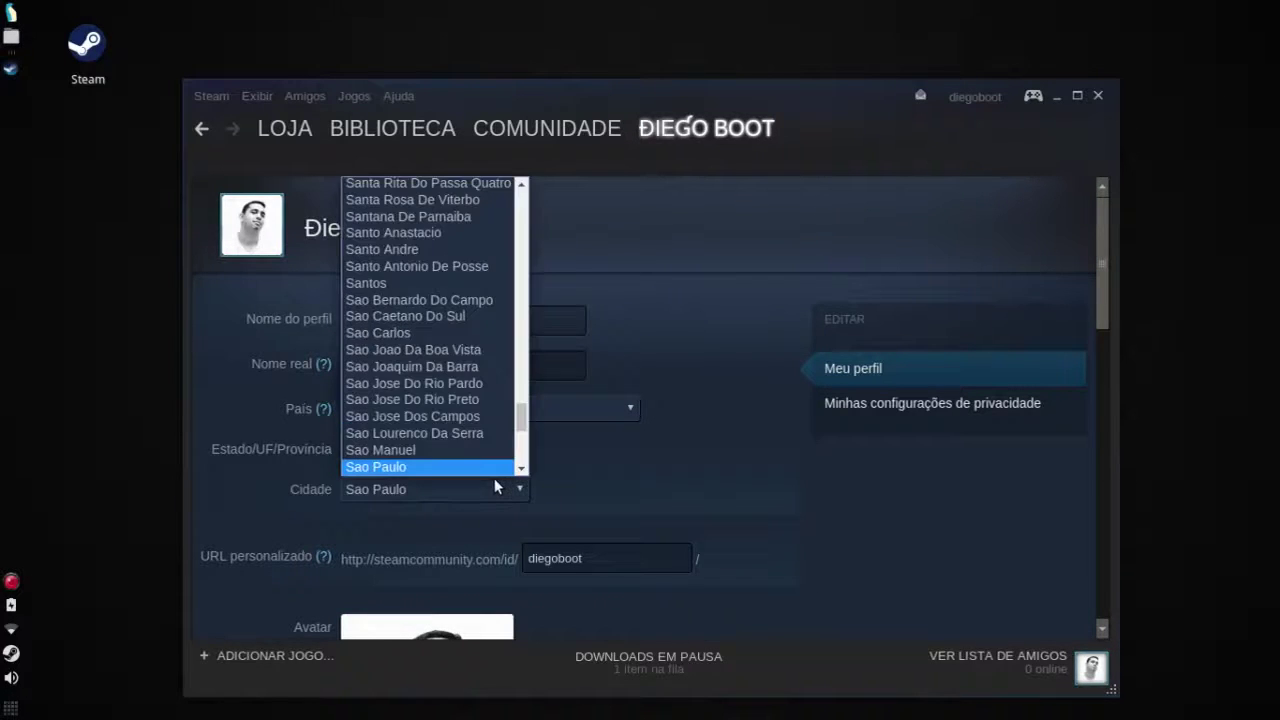
left_click(649, 486)
Maximize the window, look over the rest of the form, and cancel the profile edits.
left_click(1077, 95)
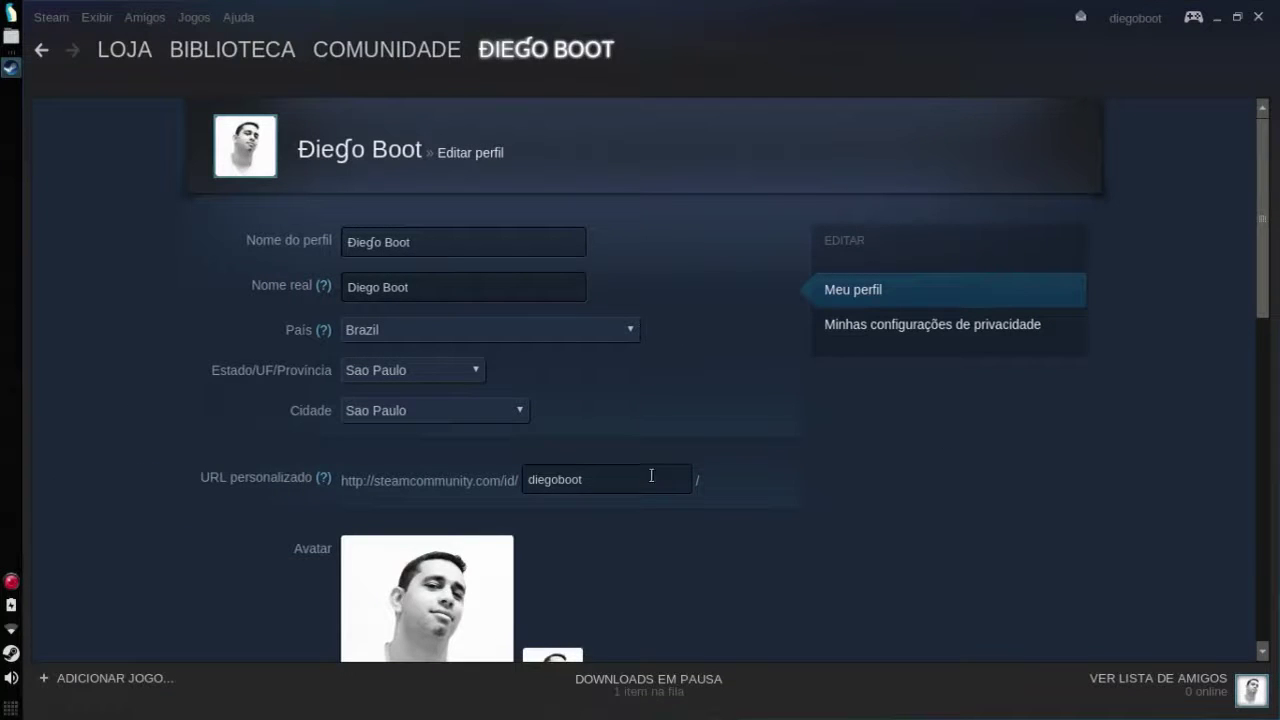
left_click_drag(1260, 223, 1252, 394)
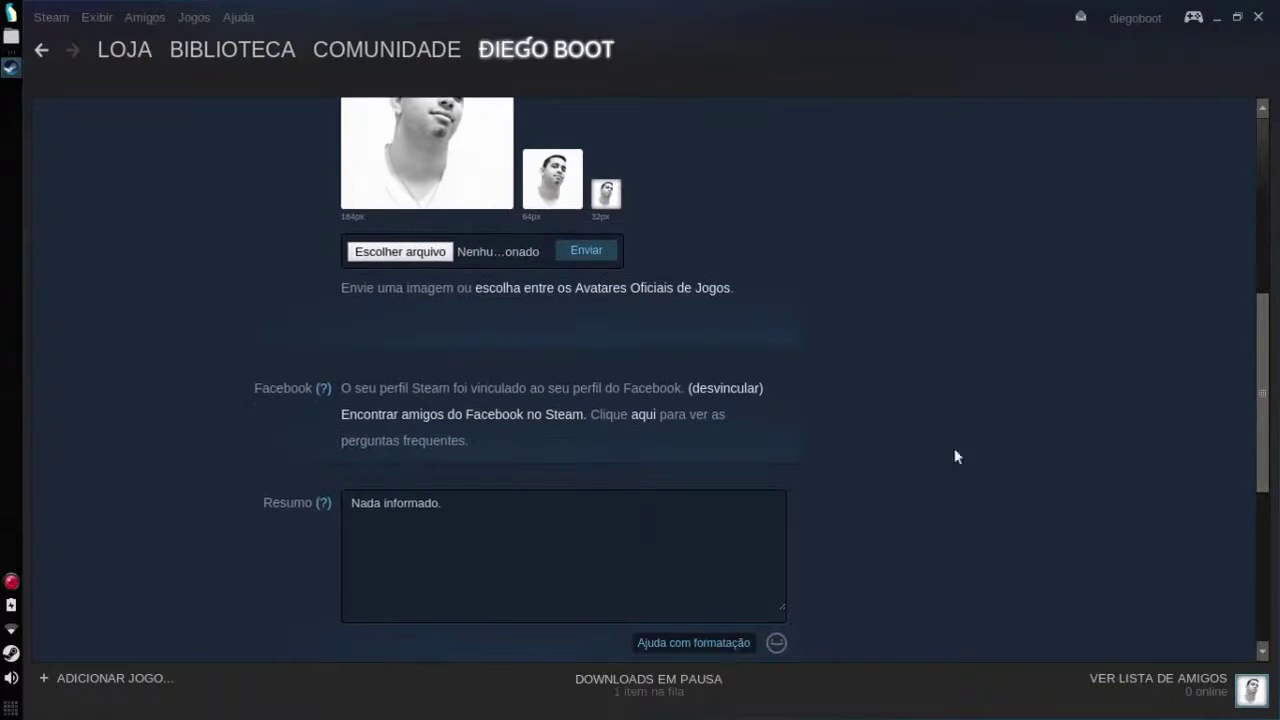
double_click(496, 392)
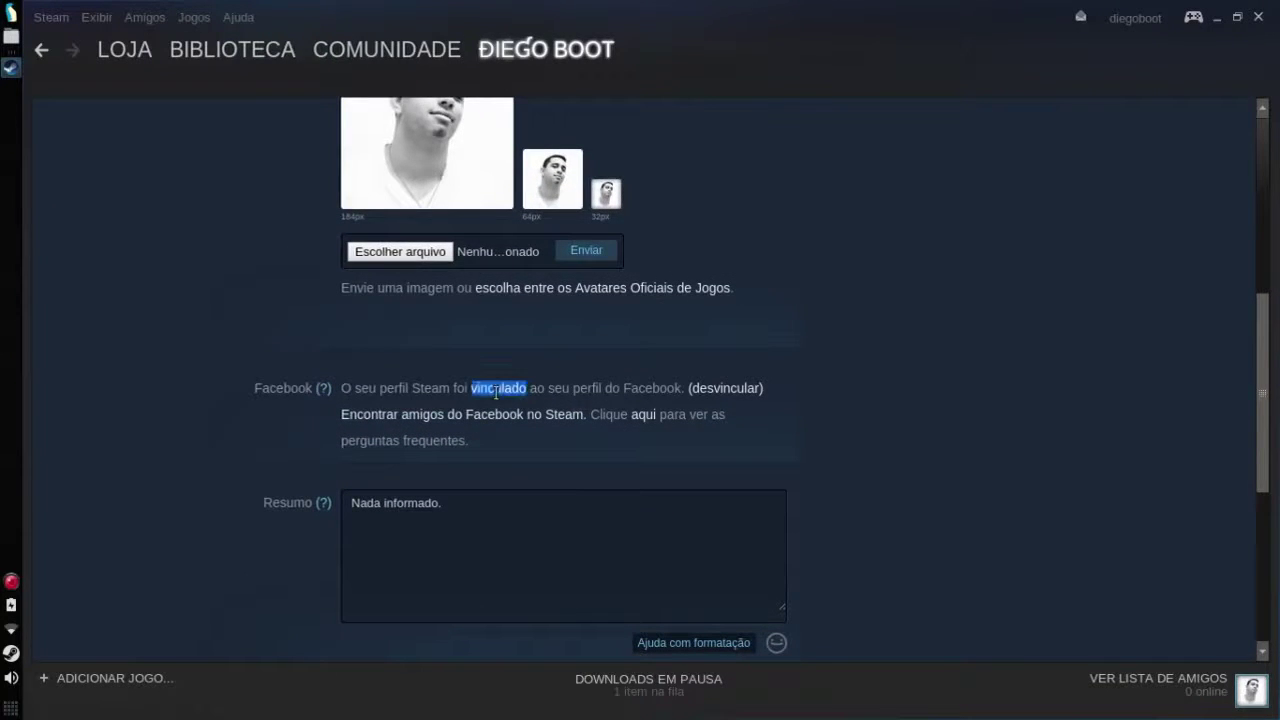
left_click(496, 392)
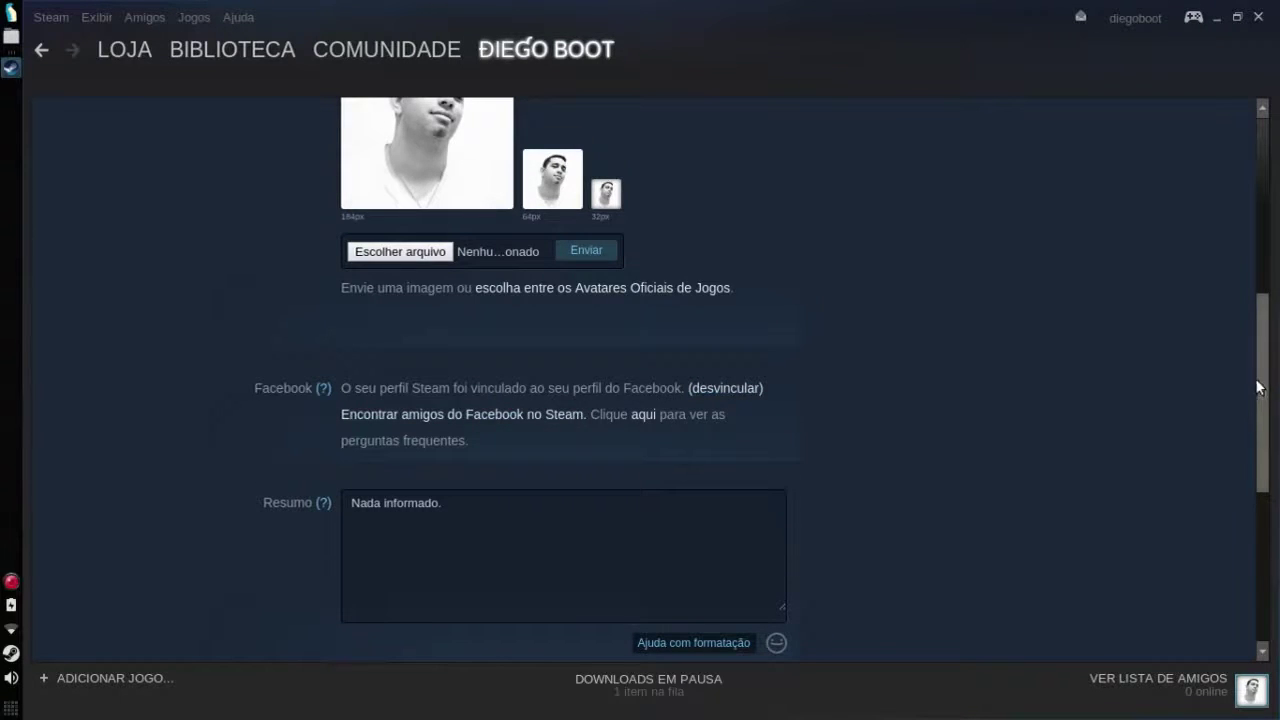
scroll(1256, 470, "down", 3)
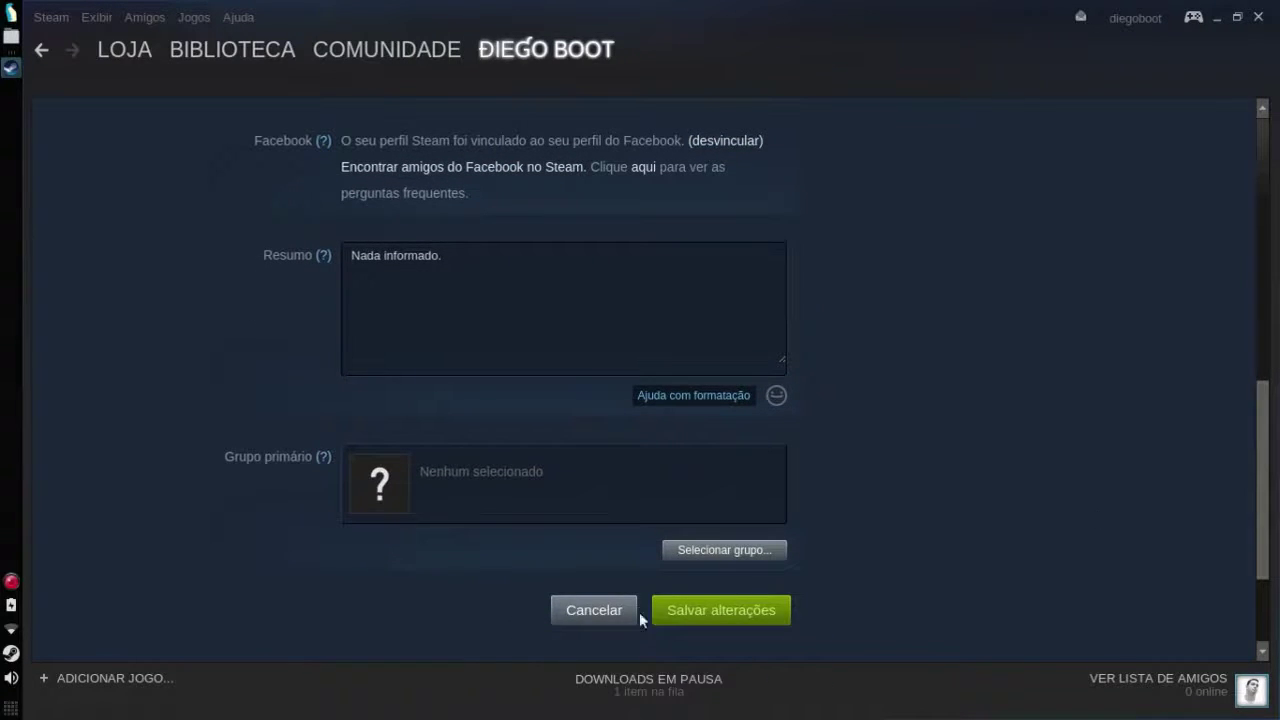
left_click(586, 610)
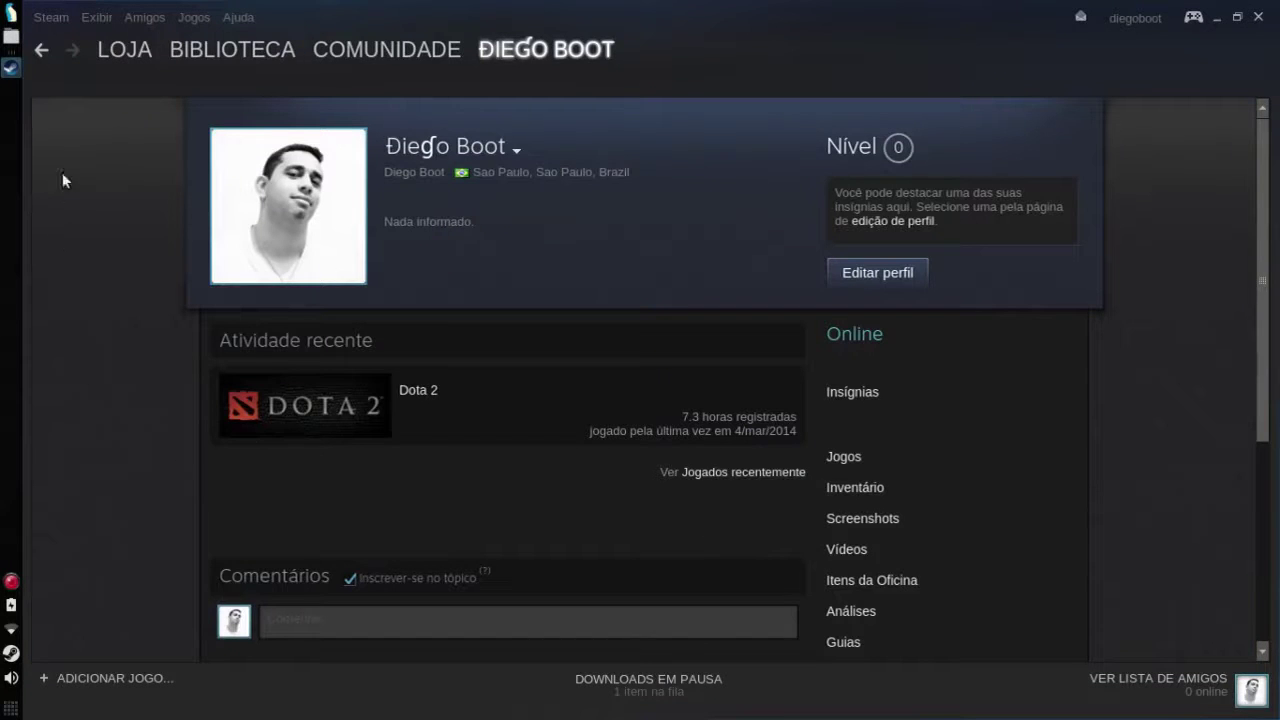
left_click(52, 17)
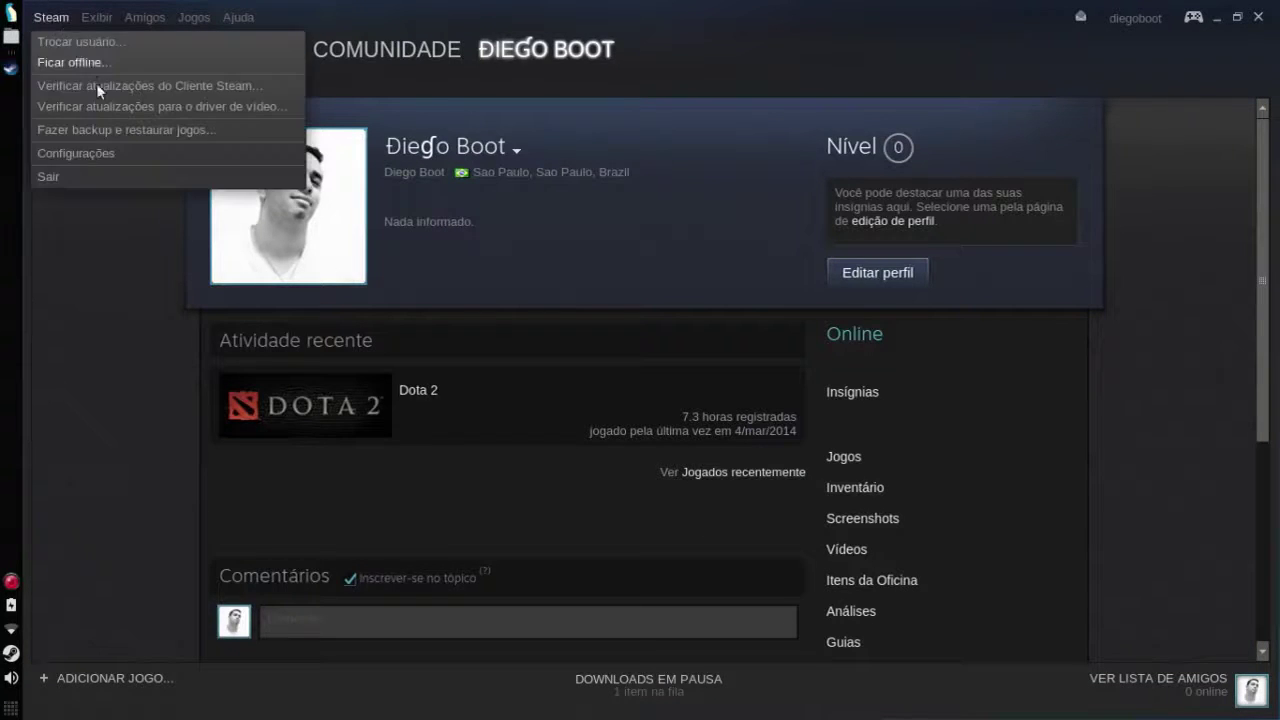
In Configurações > Conta, open and cancel the beta options, and toggle the don't-save-credentials box back off.
left_click(120, 155)
left_click(322, 160)
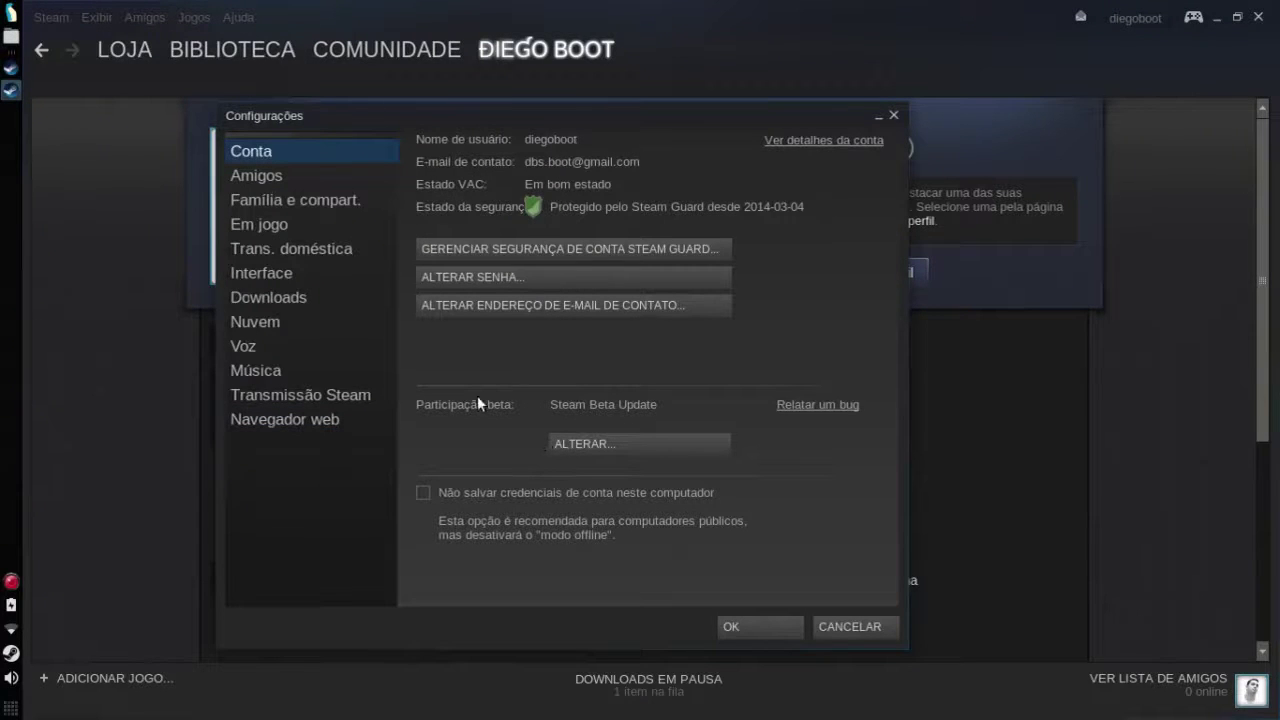
left_click(676, 443)
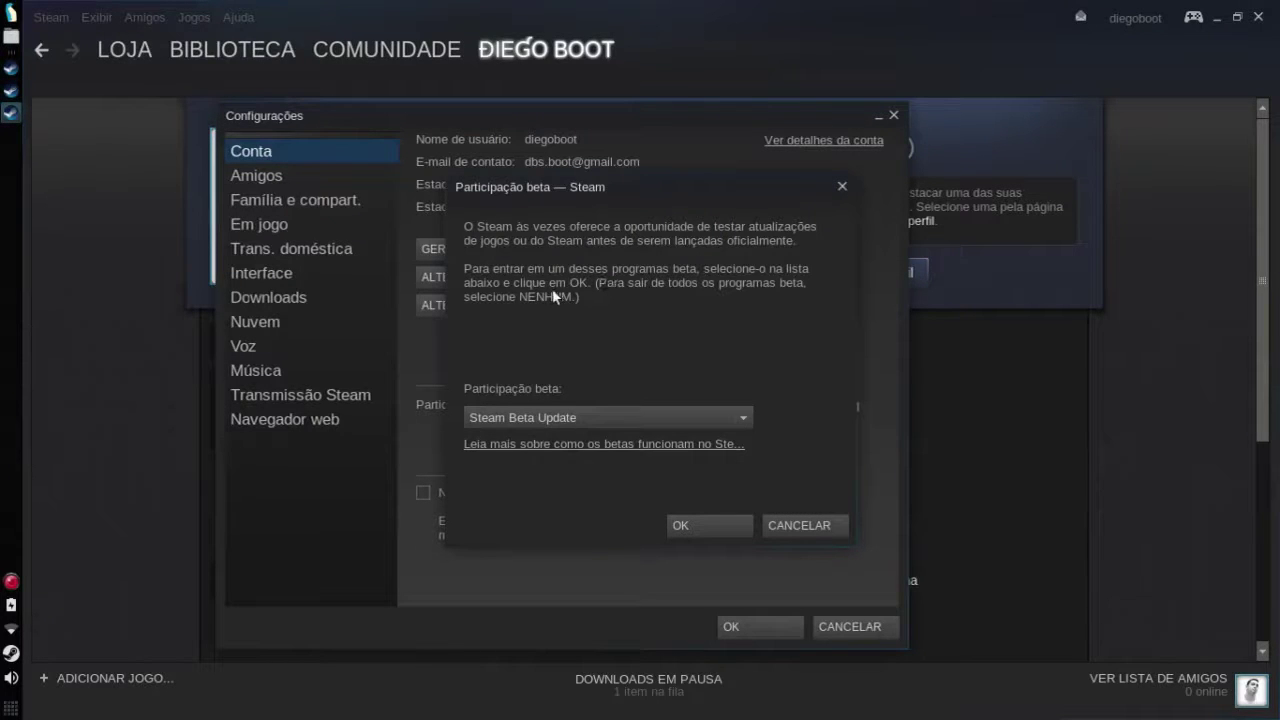
left_click(776, 527)
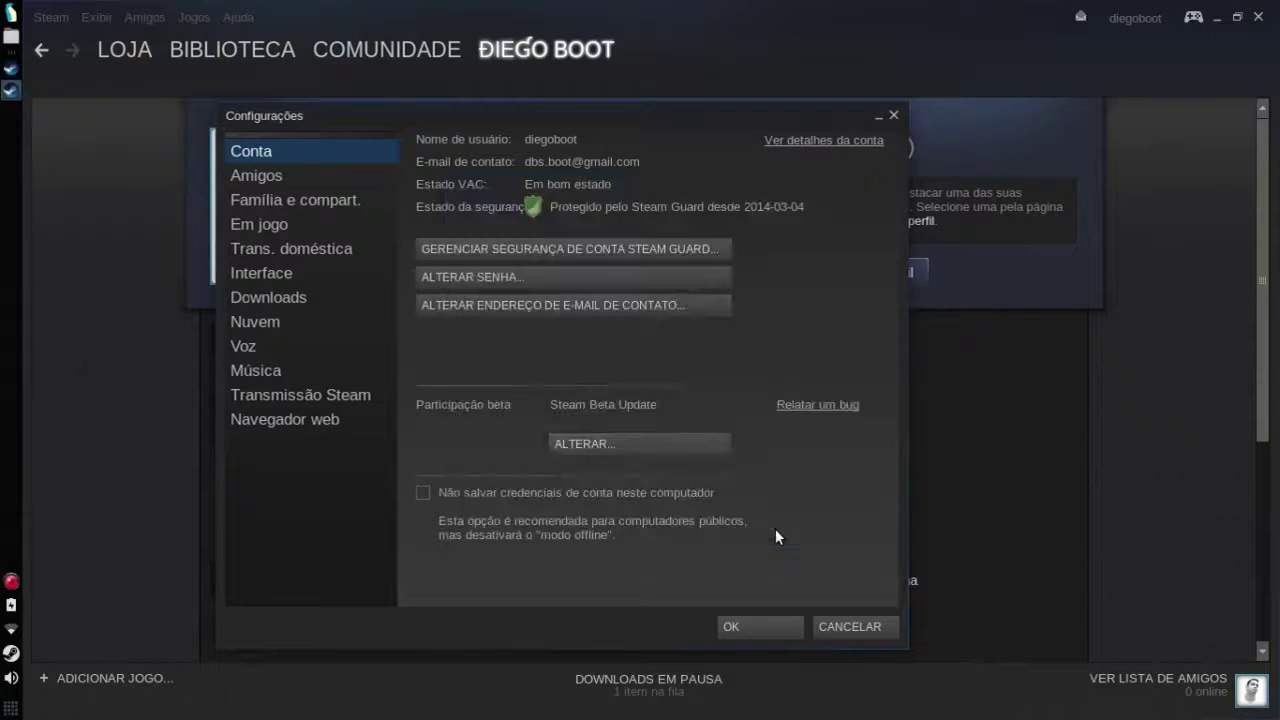
left_click(462, 495)
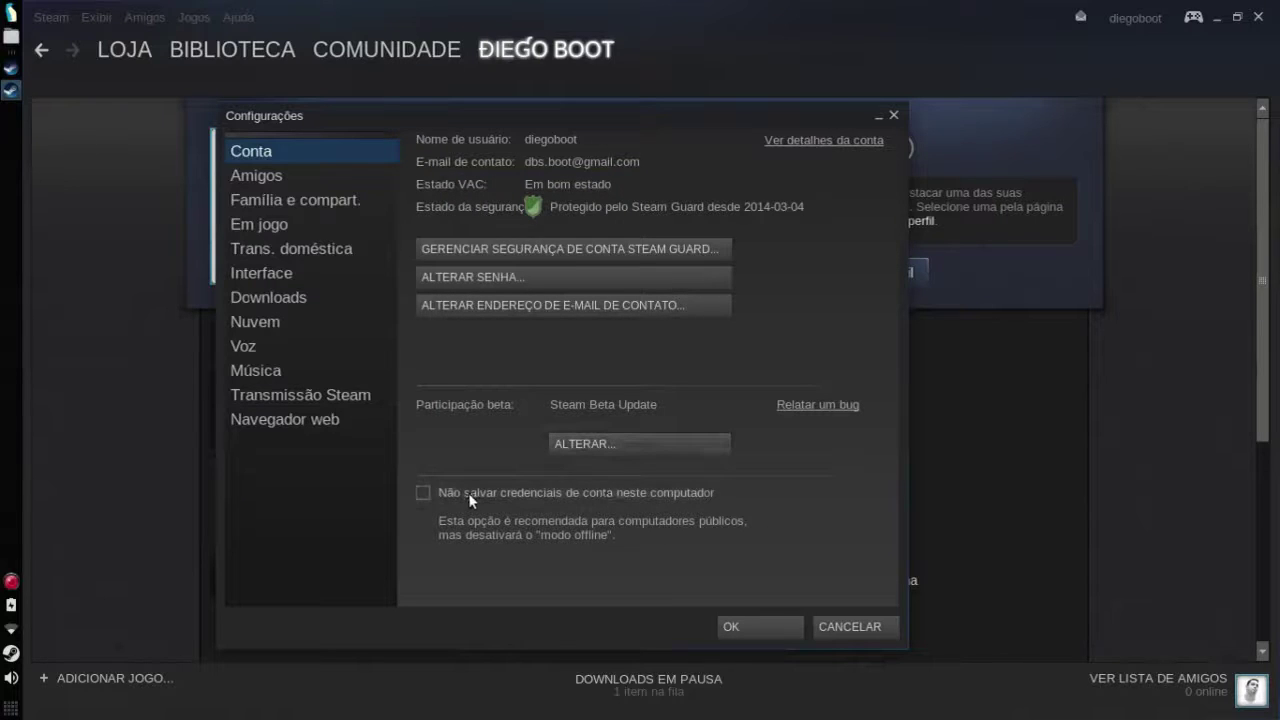
left_click(463, 493)
Open the Amigos settings and select, then deselect, the profile name field.
left_click(317, 180)
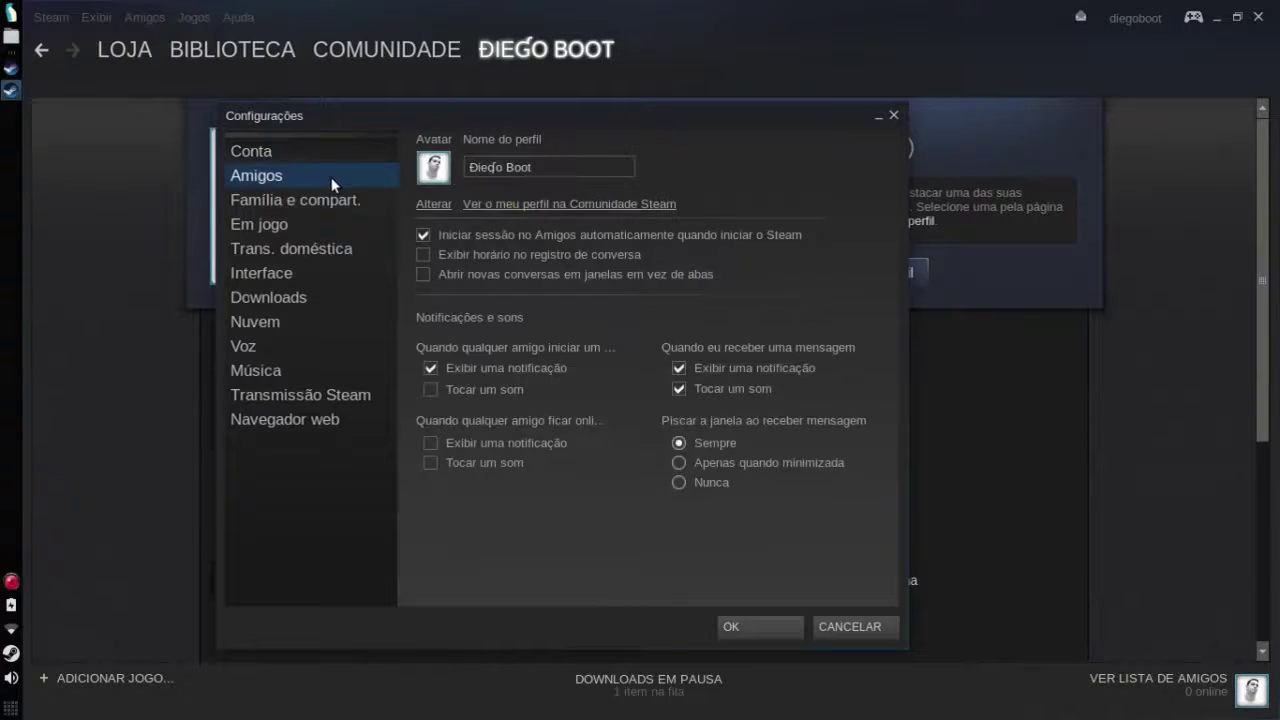
left_click(548, 168)
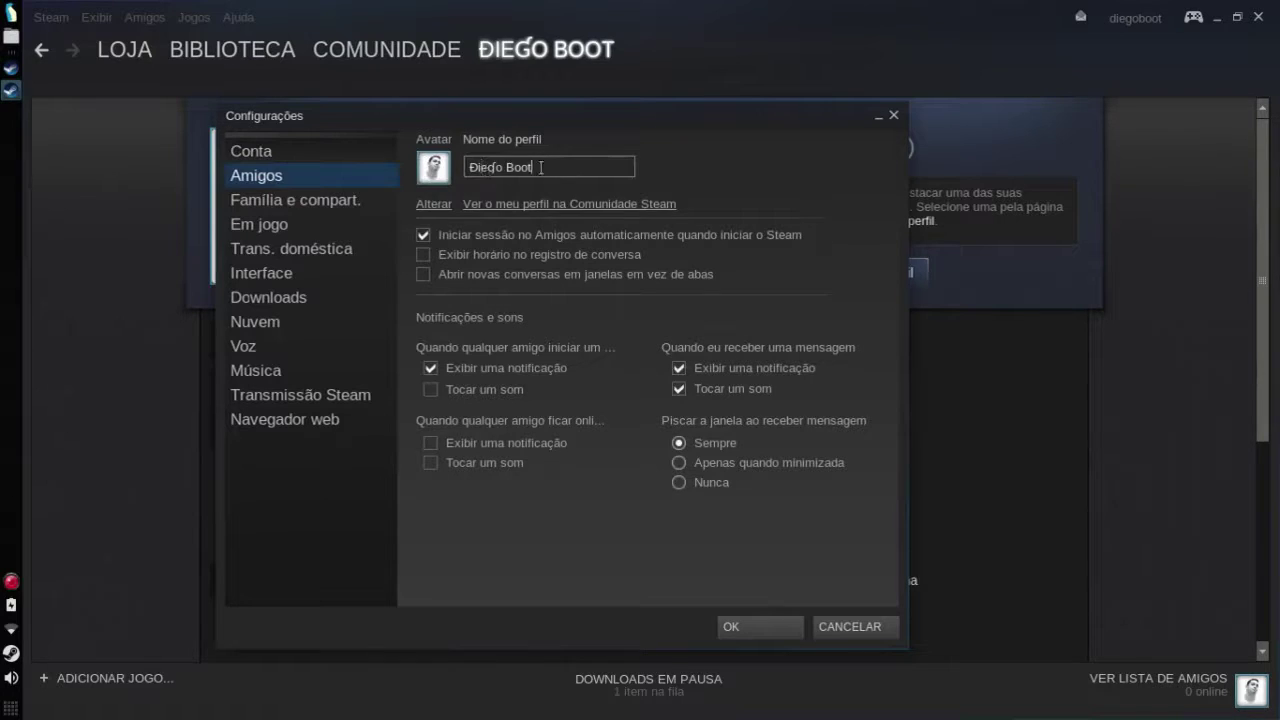
left_click_drag(548, 168, 466, 168)
left_click(577, 175)
Mute message sounds, notify when friends come online, and flash the window only when minimized.
left_click(716, 388)
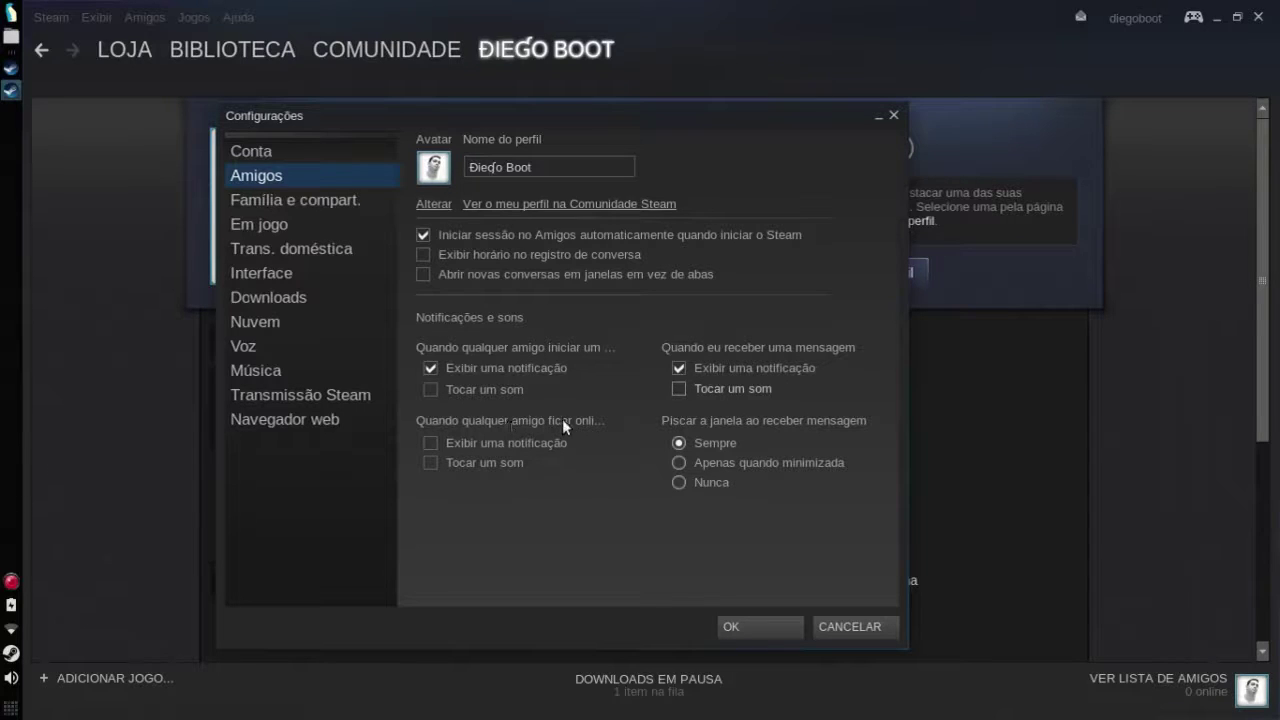
left_click(556, 446)
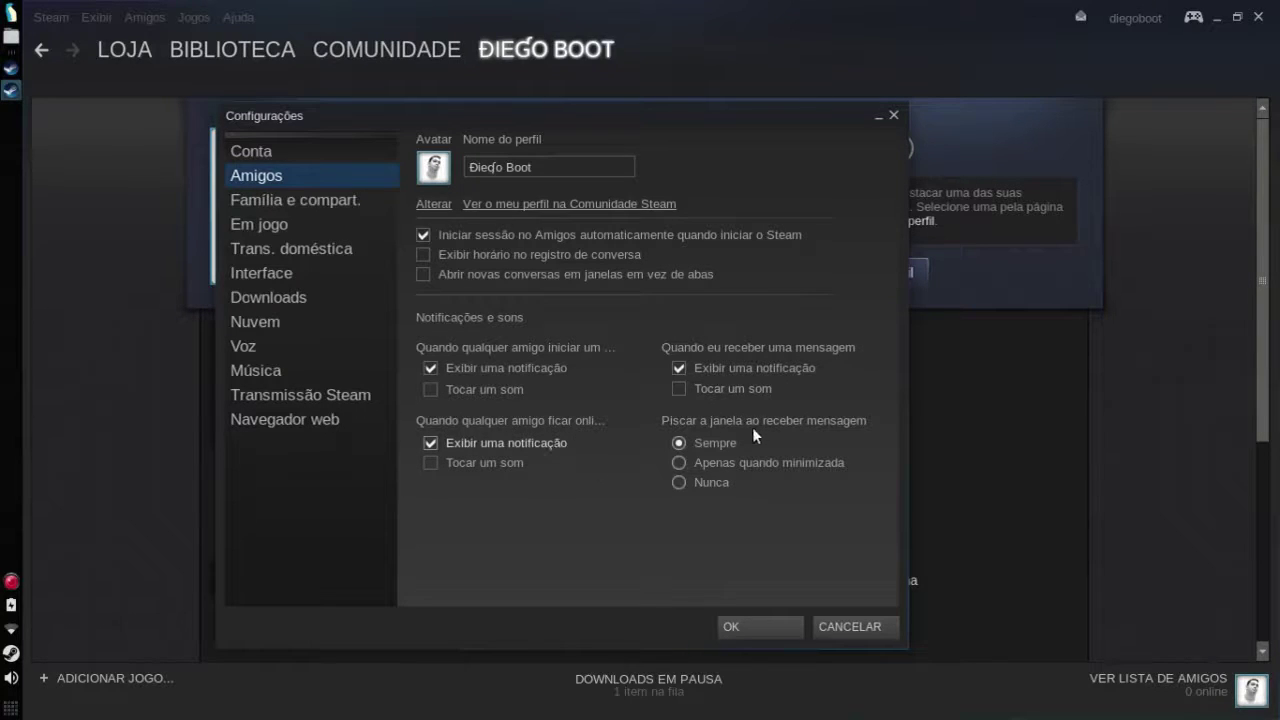
left_click(751, 461)
left_click(376, 203)
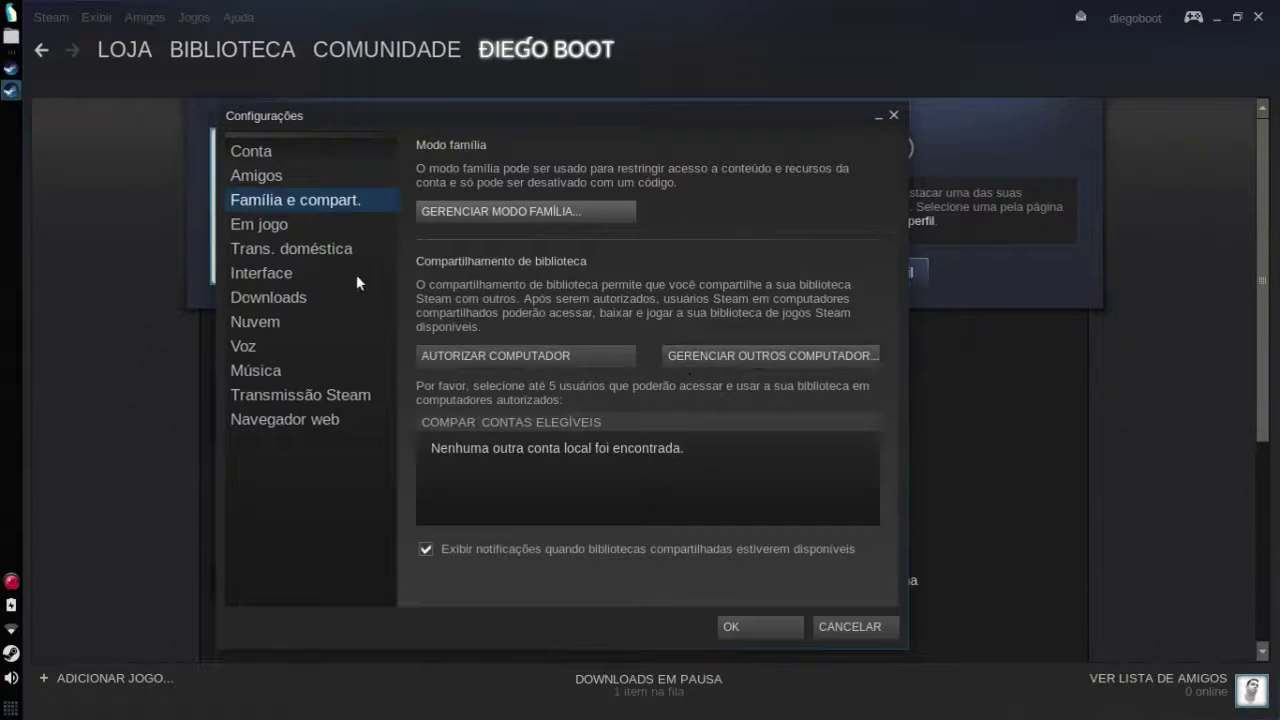
In Em jogo settings, try several overlay shortcuts and settle back on Ctrl+Tab.
left_click(348, 230)
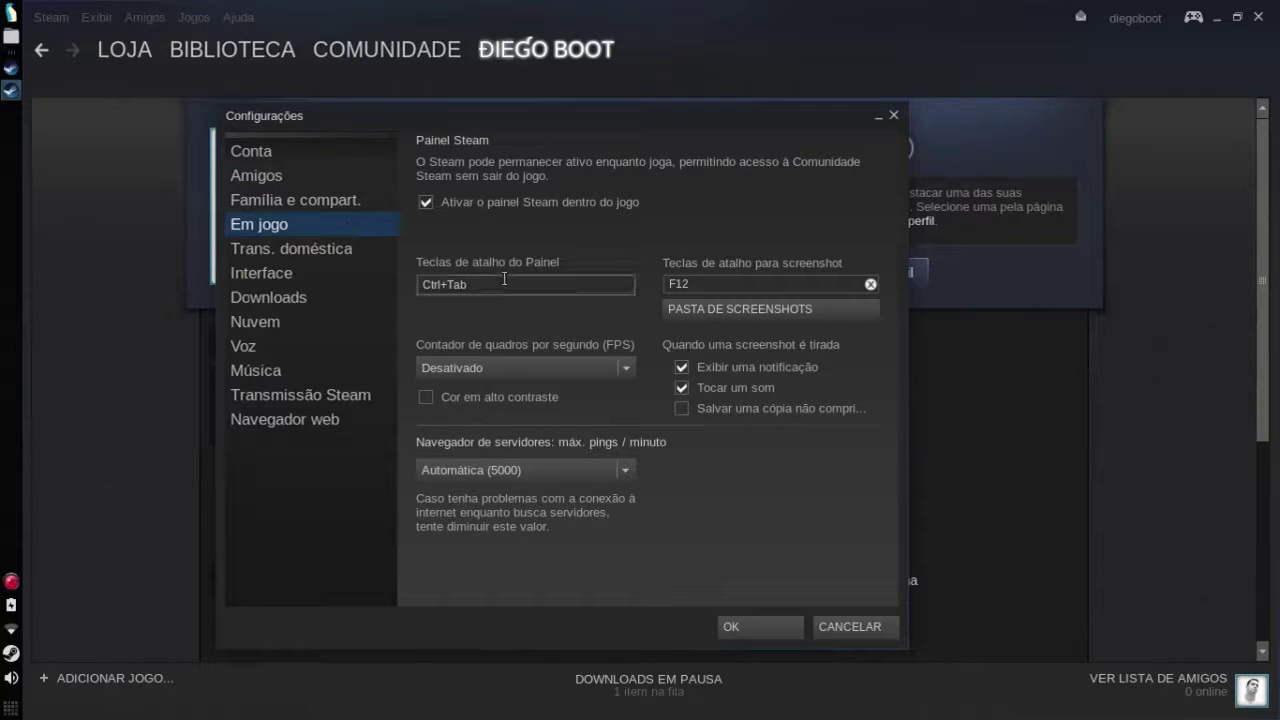
key("shift+q")
key("shift+w")
key("shift+e")
key("ctrl+s")
key("ctrl+Tab")
Put the FPS counter in Canto superior esquerdo, silence screenshots, and keep server pings on Automática.
left_click(627, 368)
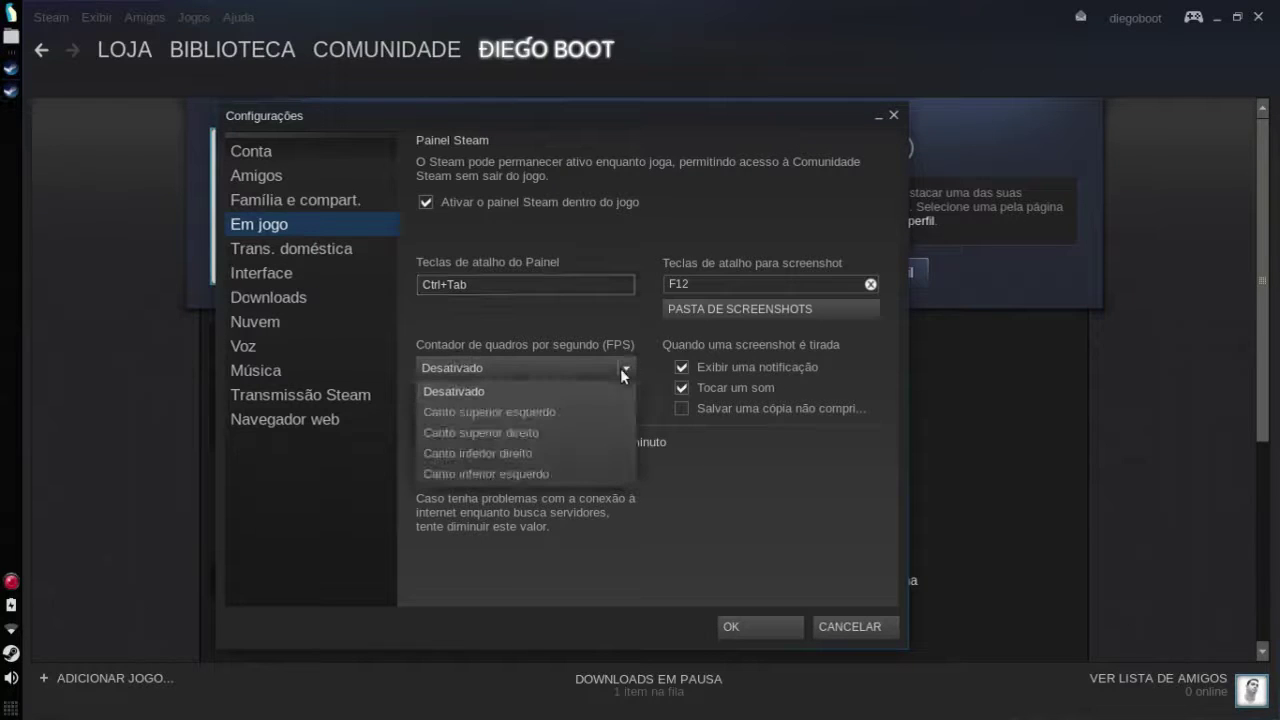
left_click(601, 414)
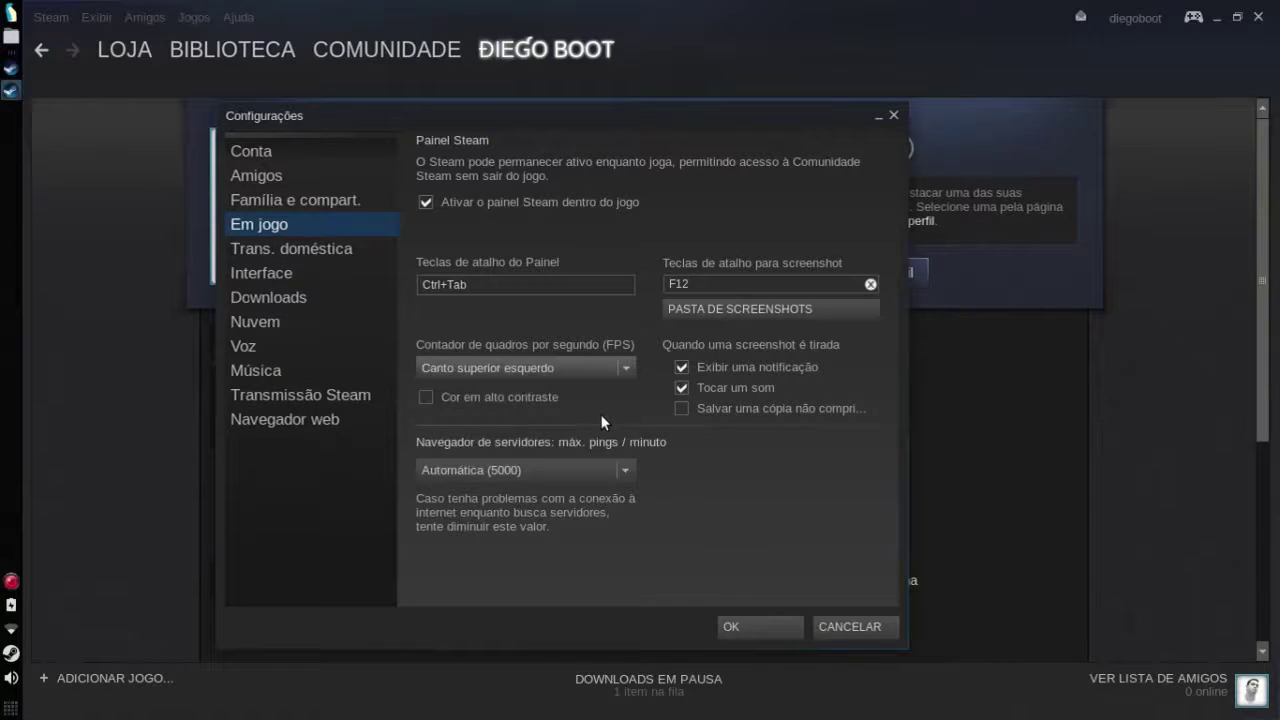
left_click(720, 390)
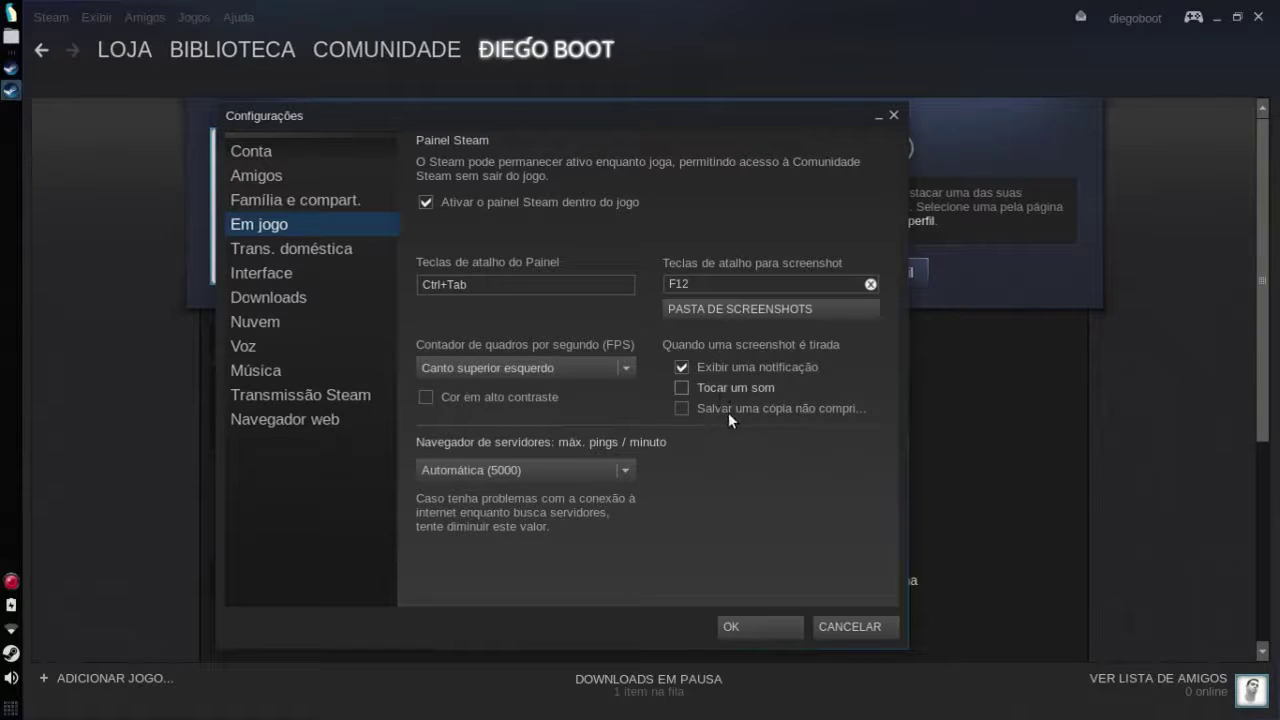
left_click(625, 470)
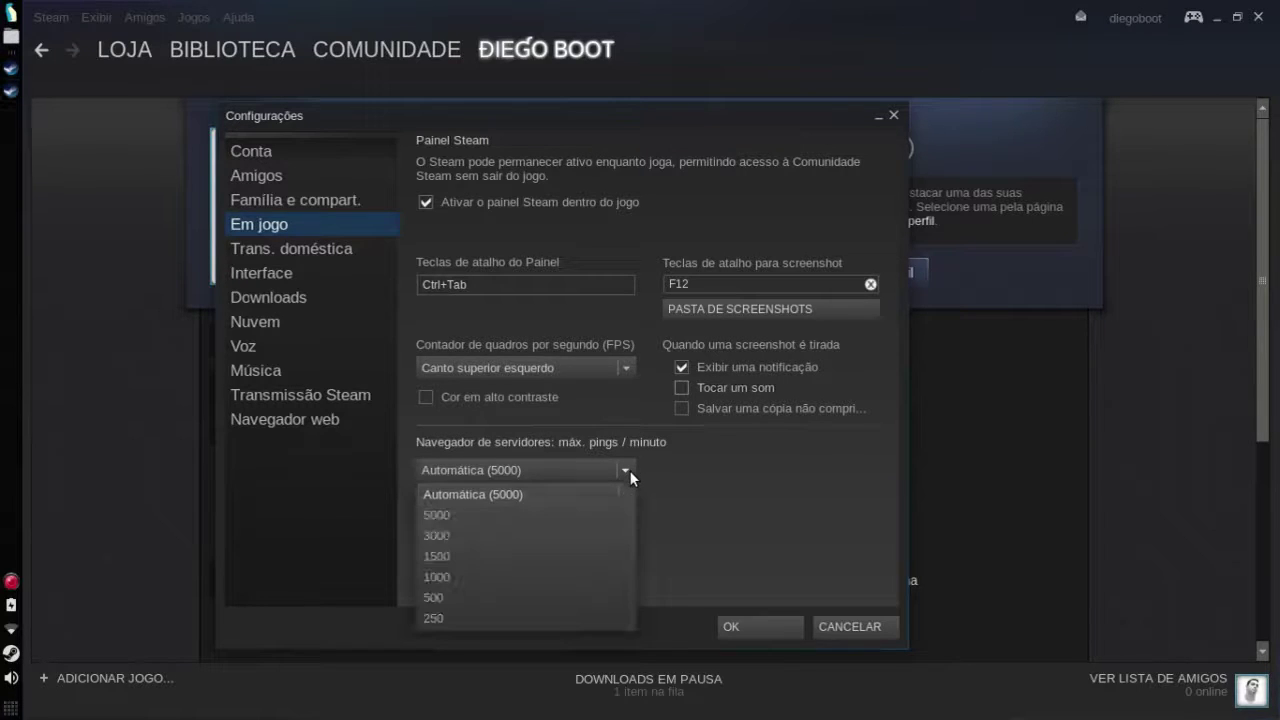
left_click(695, 481)
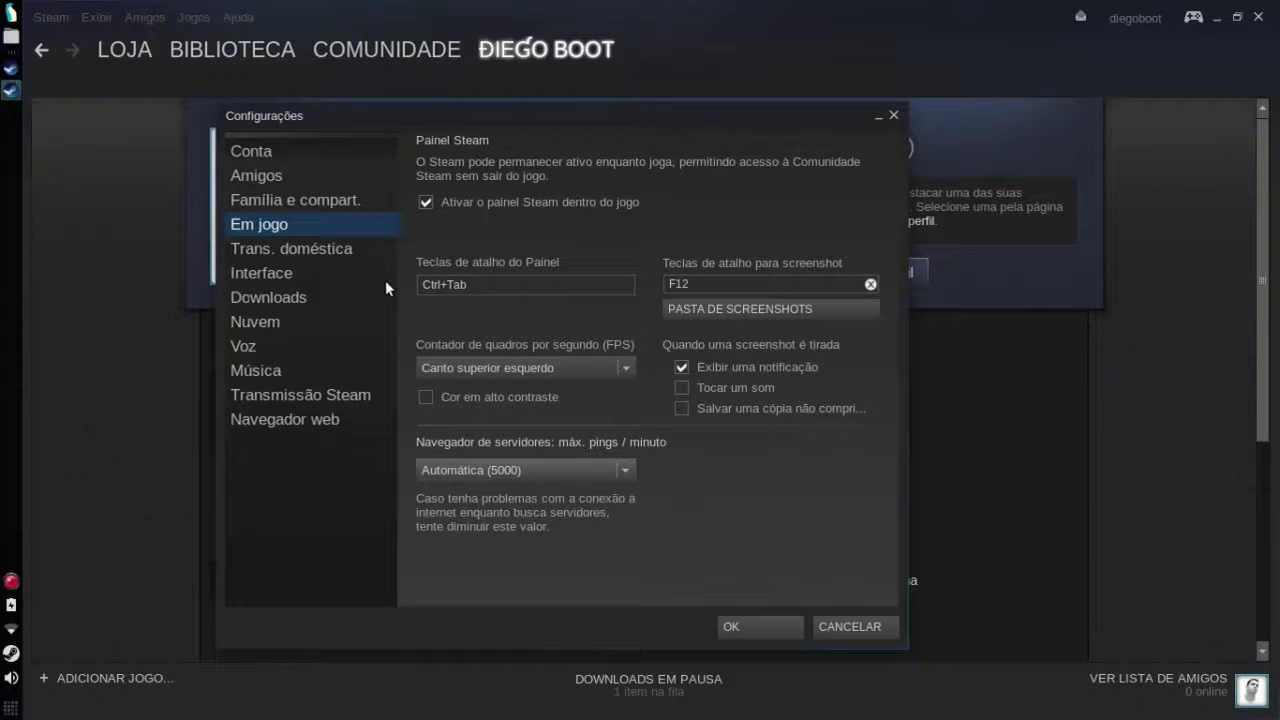
left_click(381, 254)
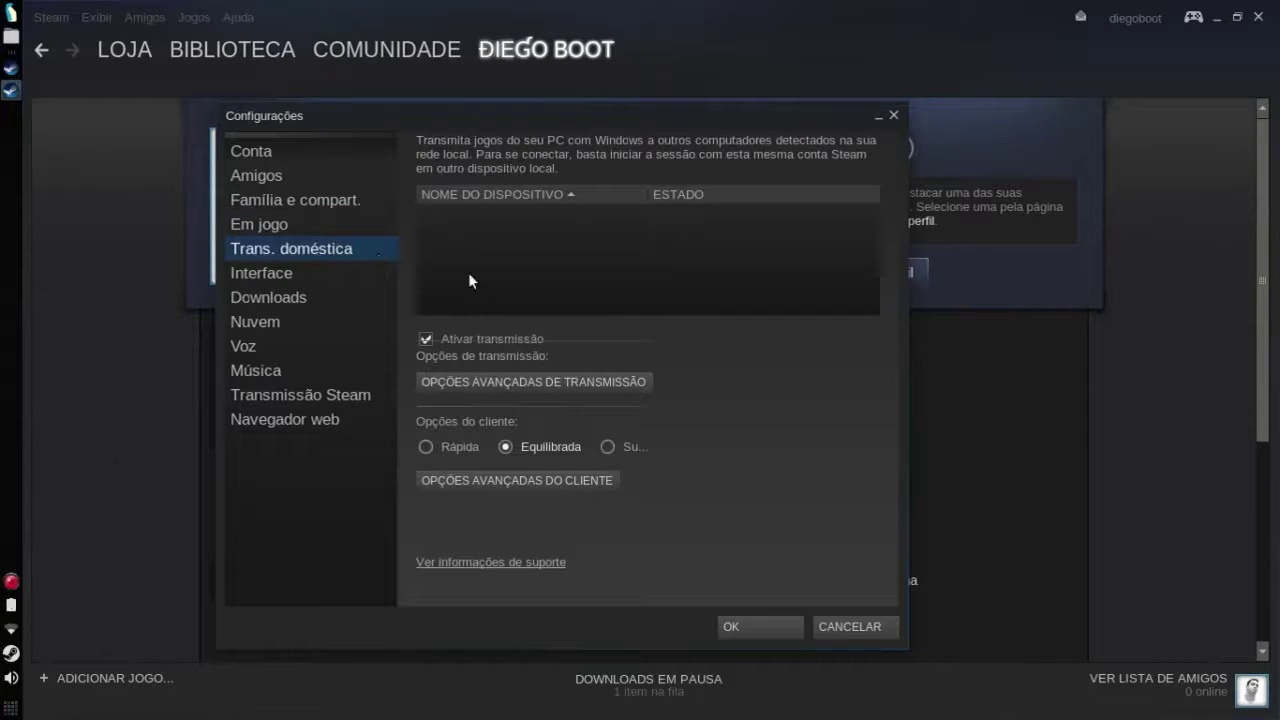
Enable game streaming on this computer, keeping the Equilibrada client quality.
left_click(448, 343)
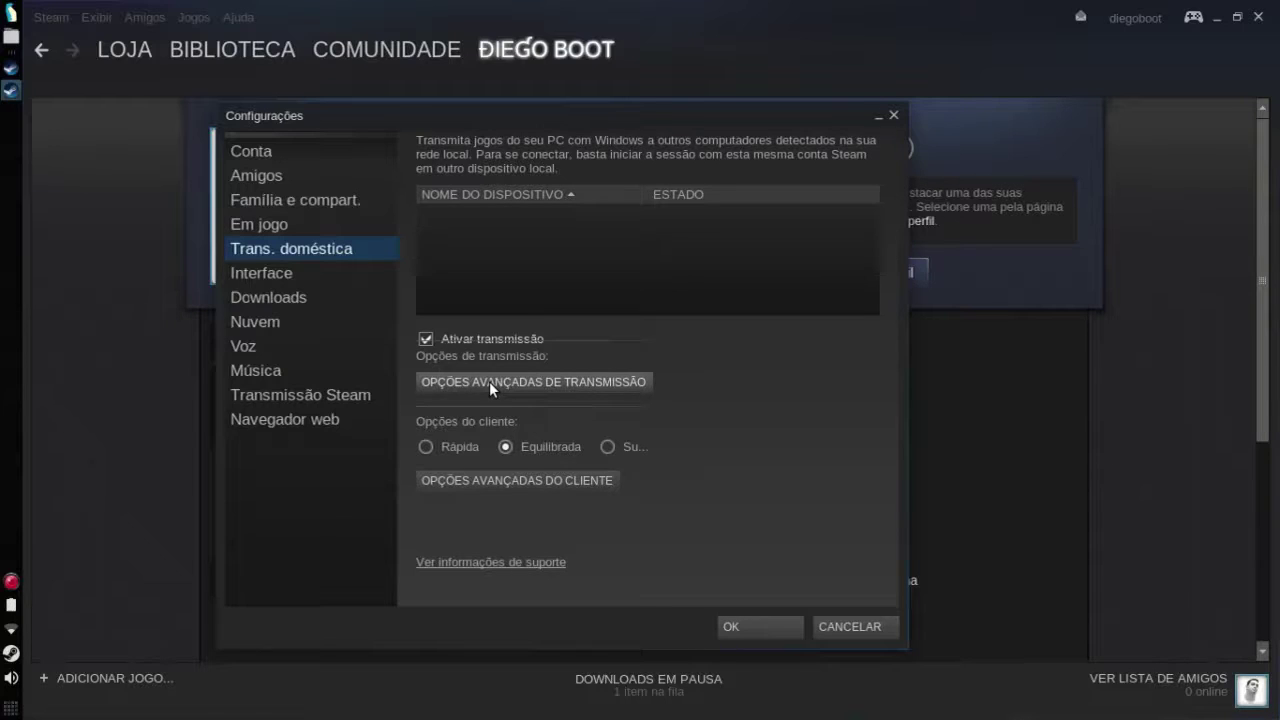
left_click(607, 447)
left_click(544, 448)
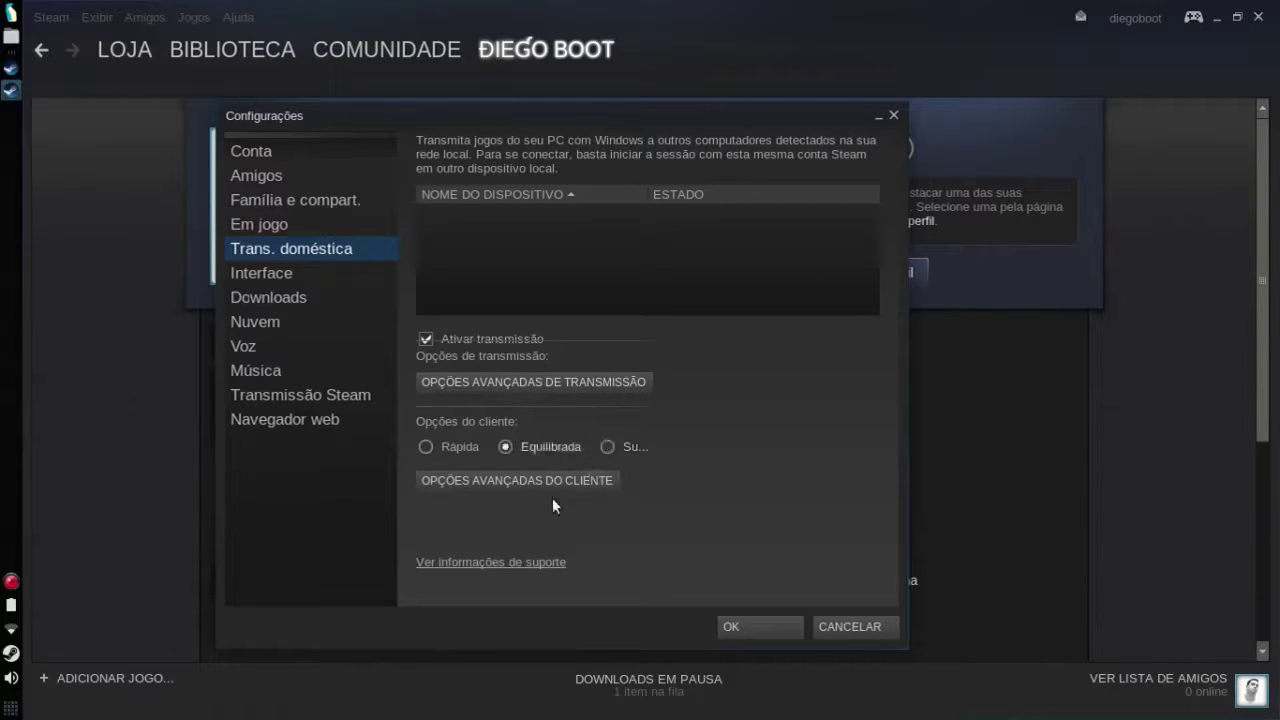
Review the advanced client options, keeping automatic bandwidth, display resolution and stereo speakers, then go to Interface.
left_click(531, 484)
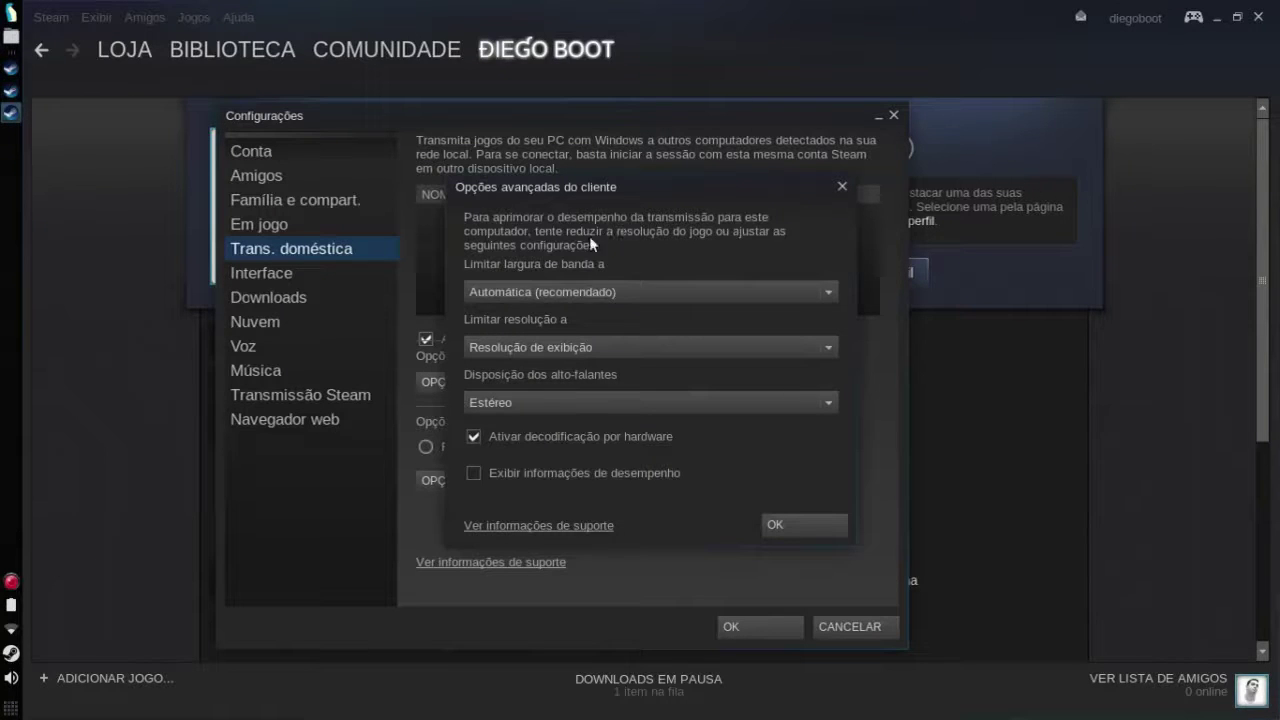
left_click(666, 291)
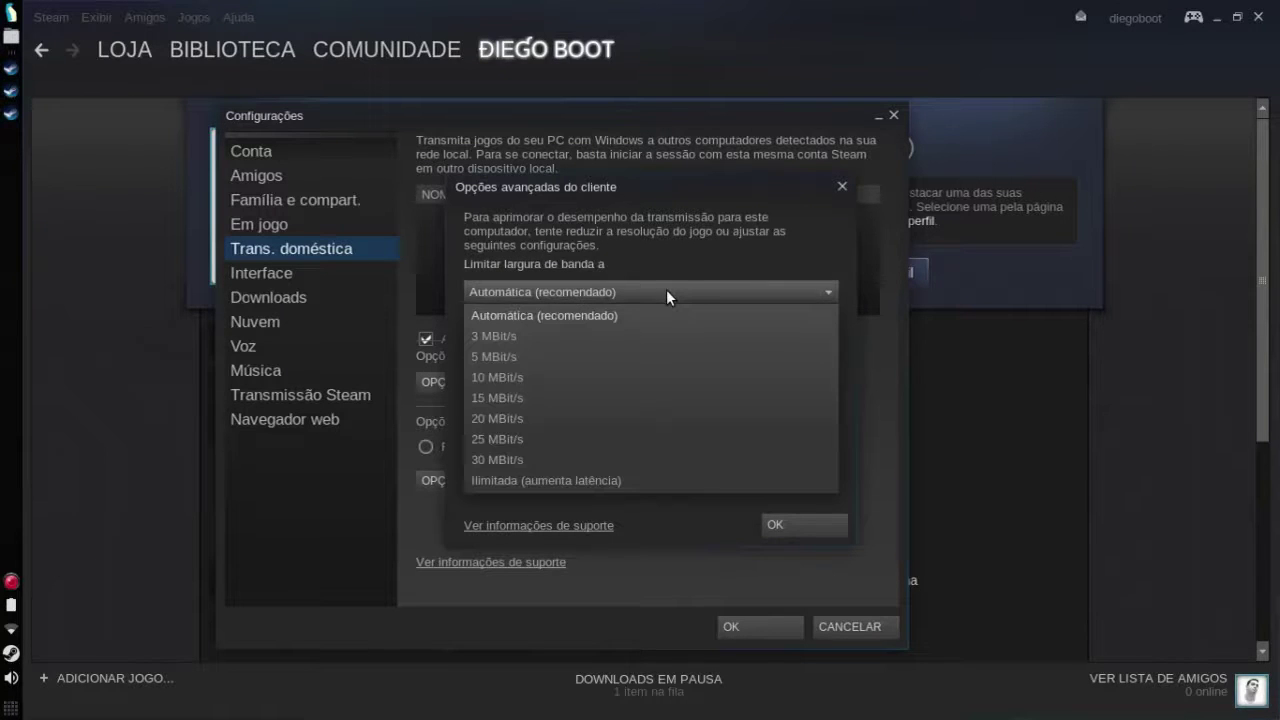
left_click(667, 290)
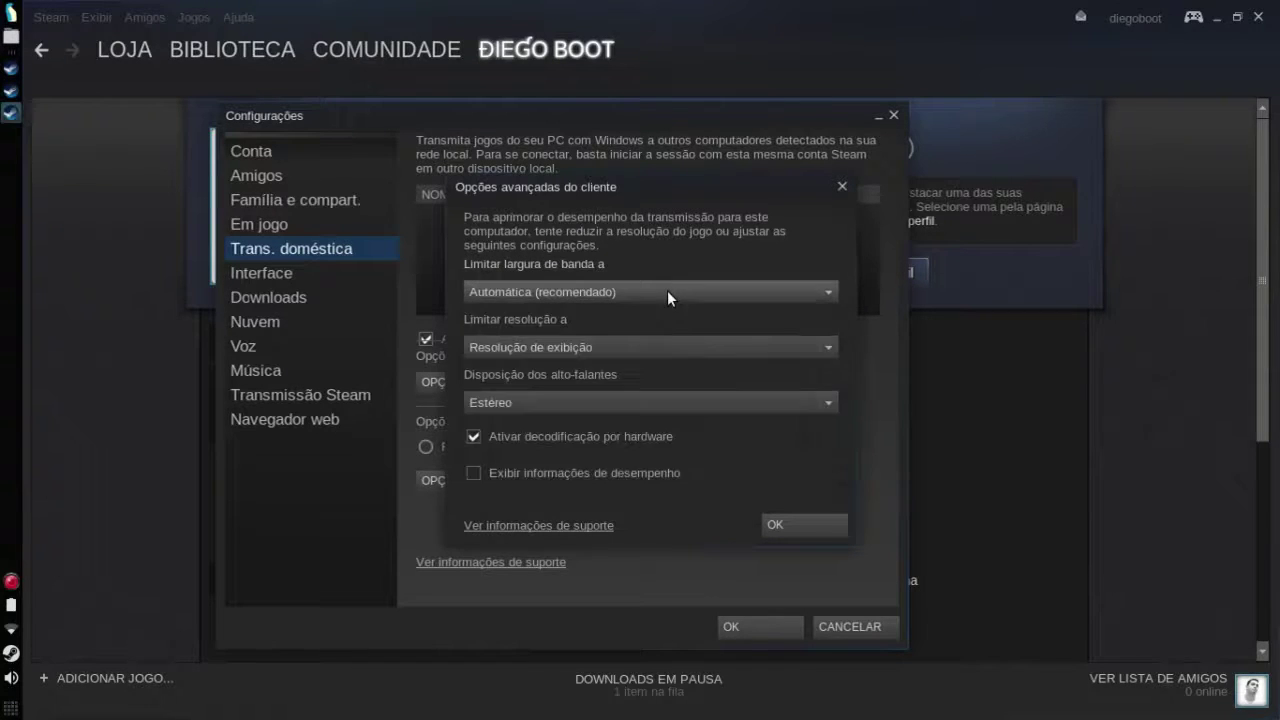
left_click(629, 347)
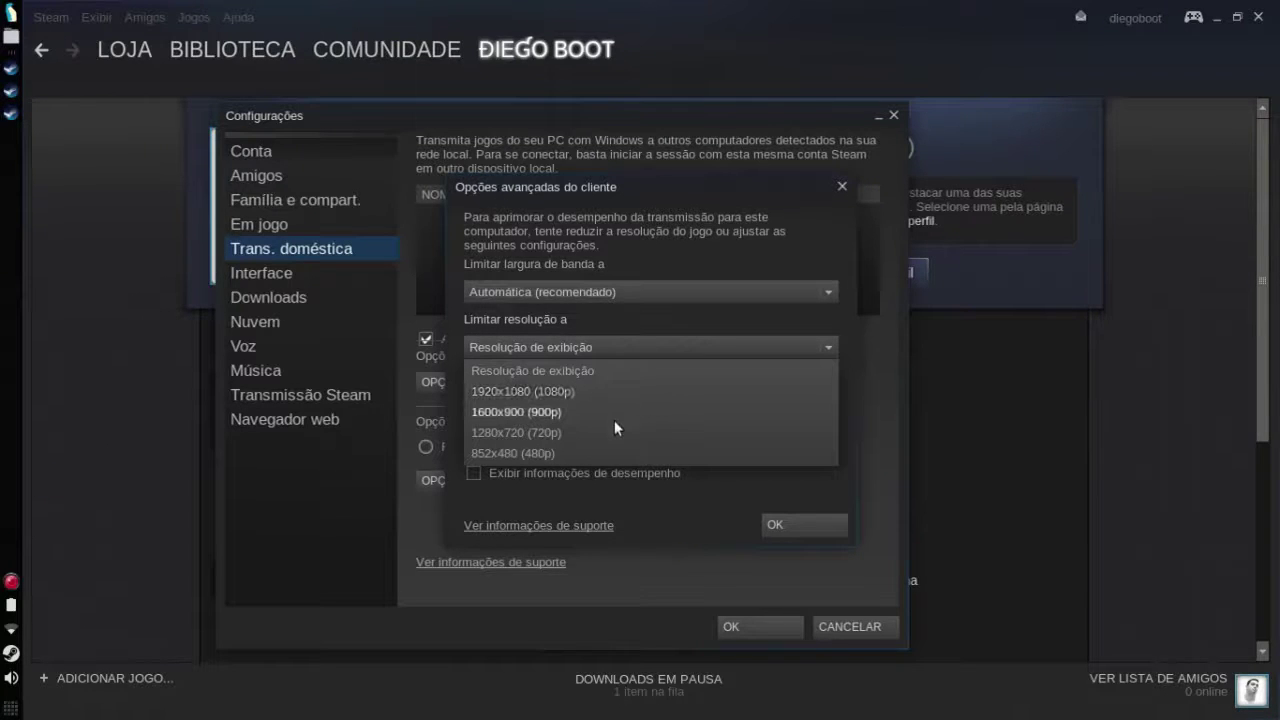
left_click(632, 368)
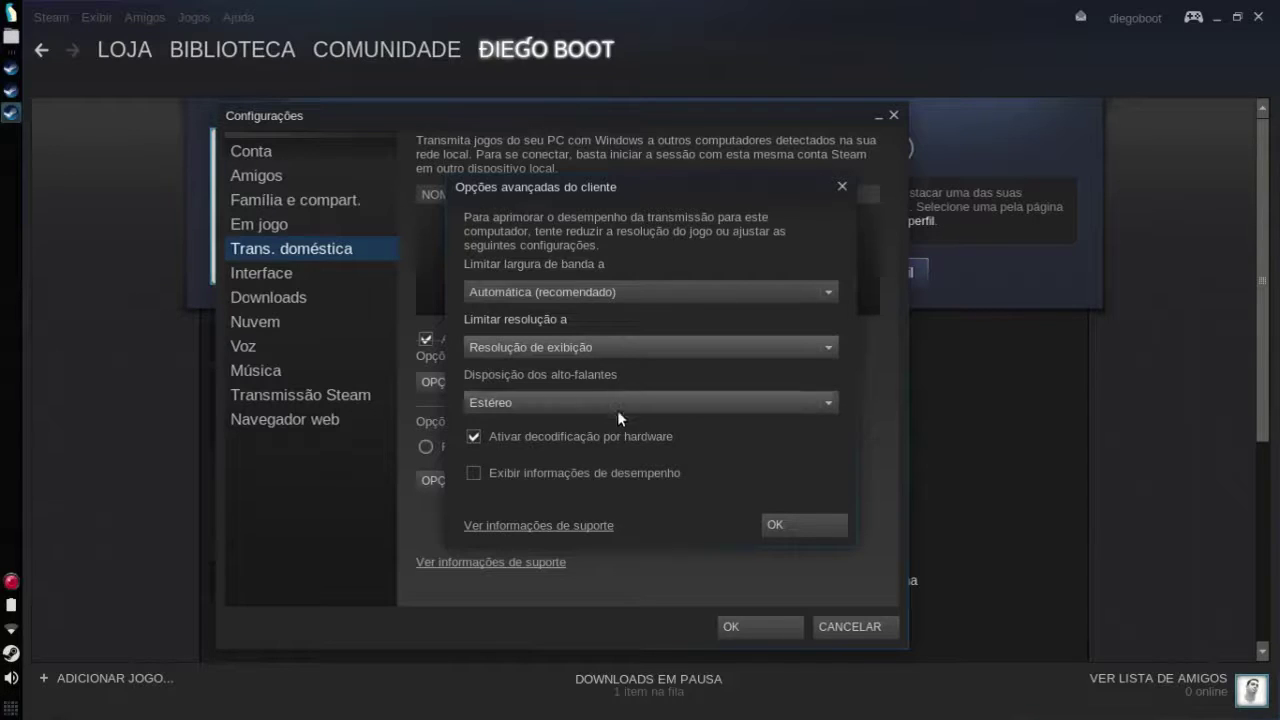
left_click(611, 405)
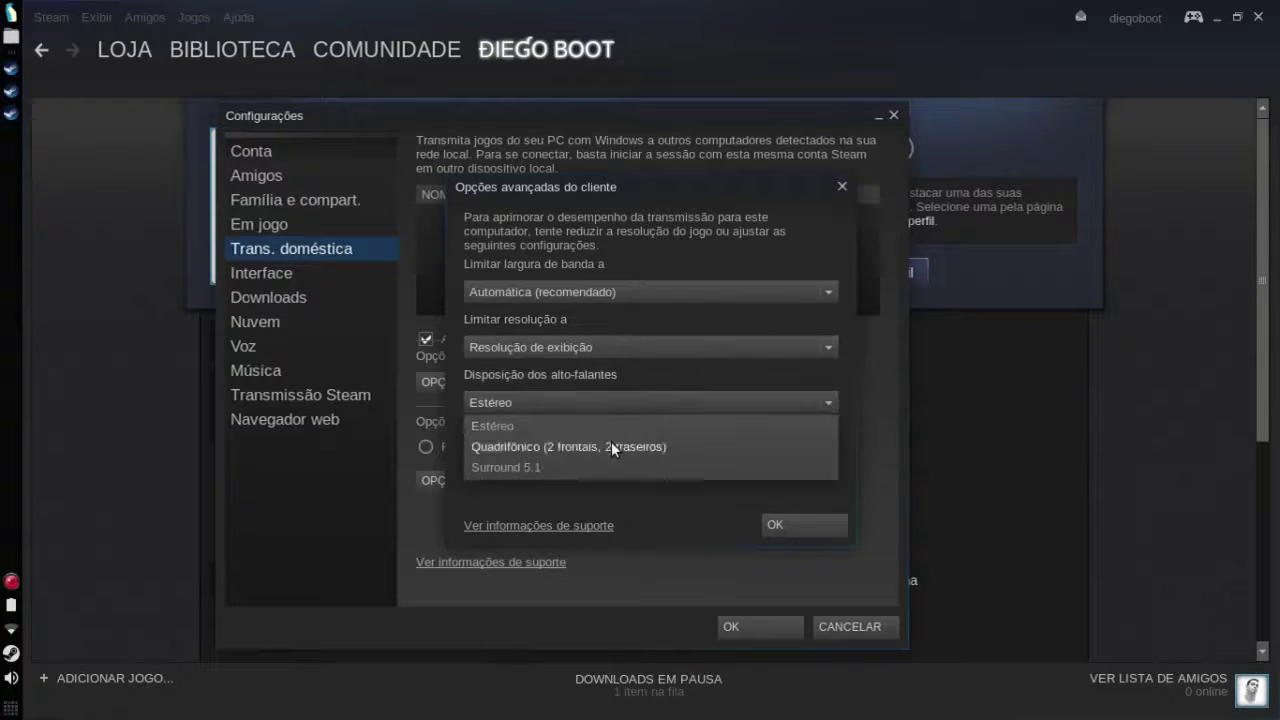
left_click(706, 401)
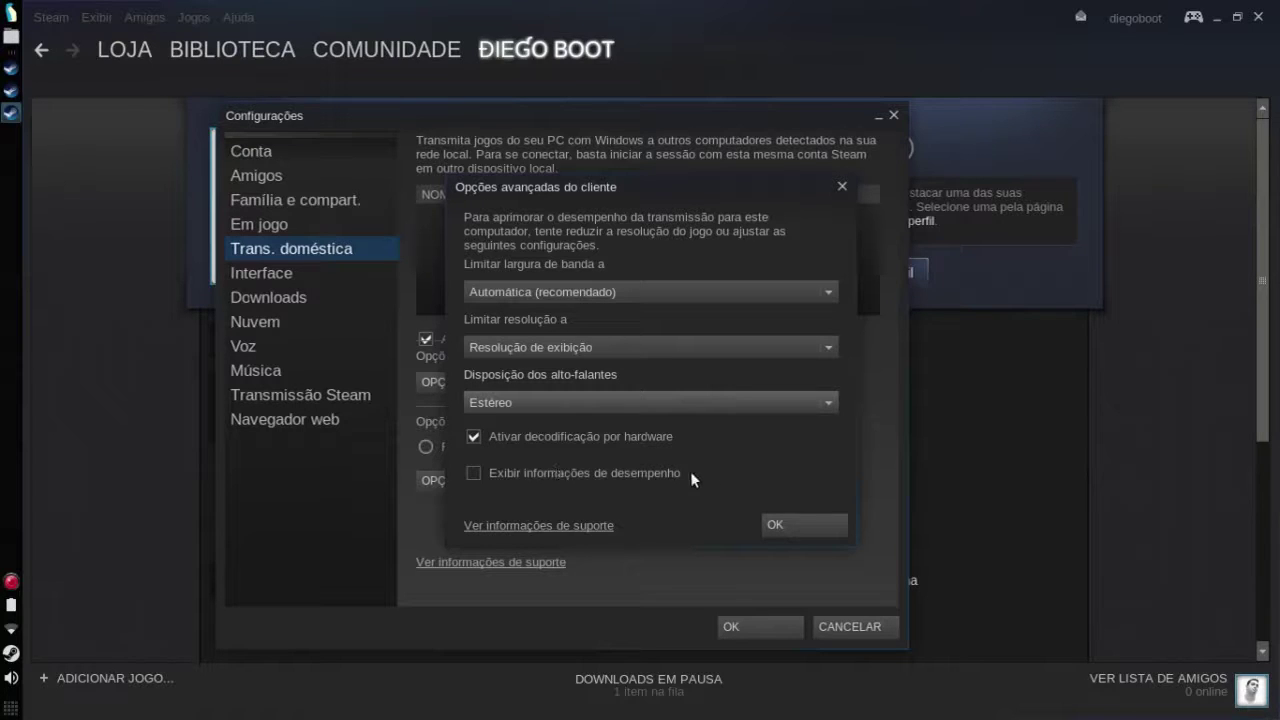
left_click(806, 520)
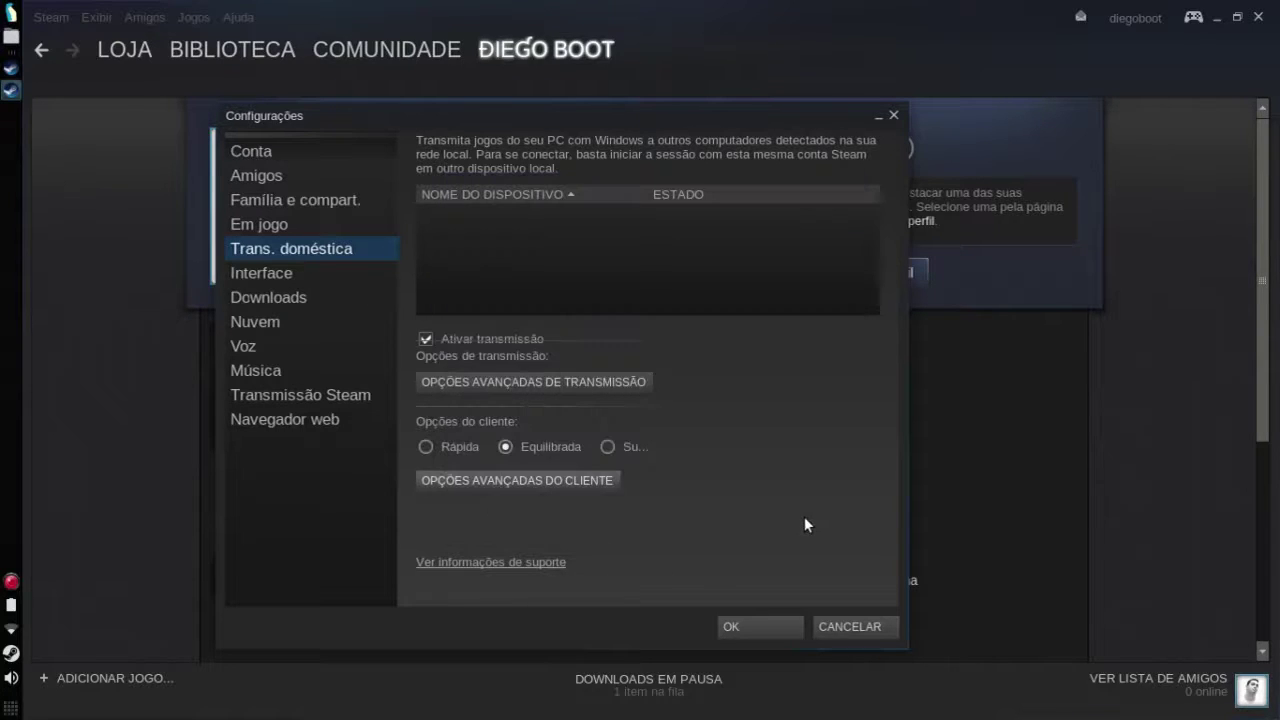
left_click(380, 280)
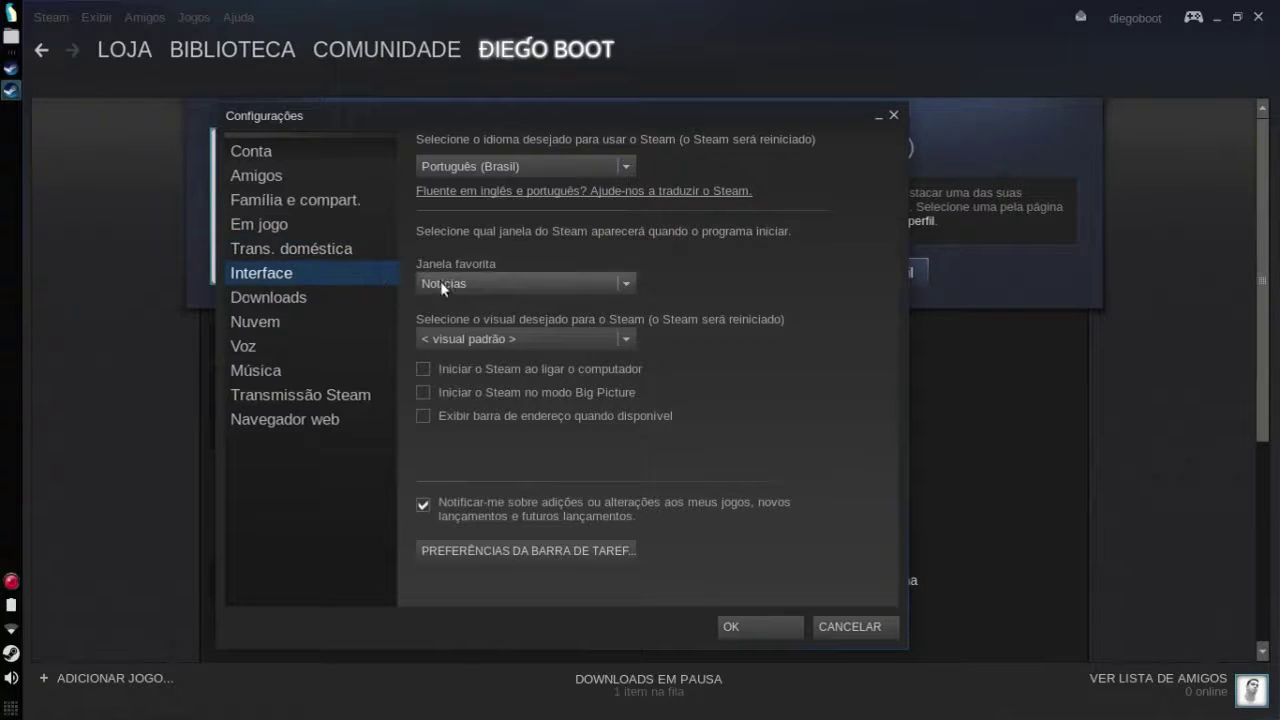
Keep Notícias as the startup window and remove Loja, Biblioteca and Comunidade from the tray menu.
left_click(611, 283)
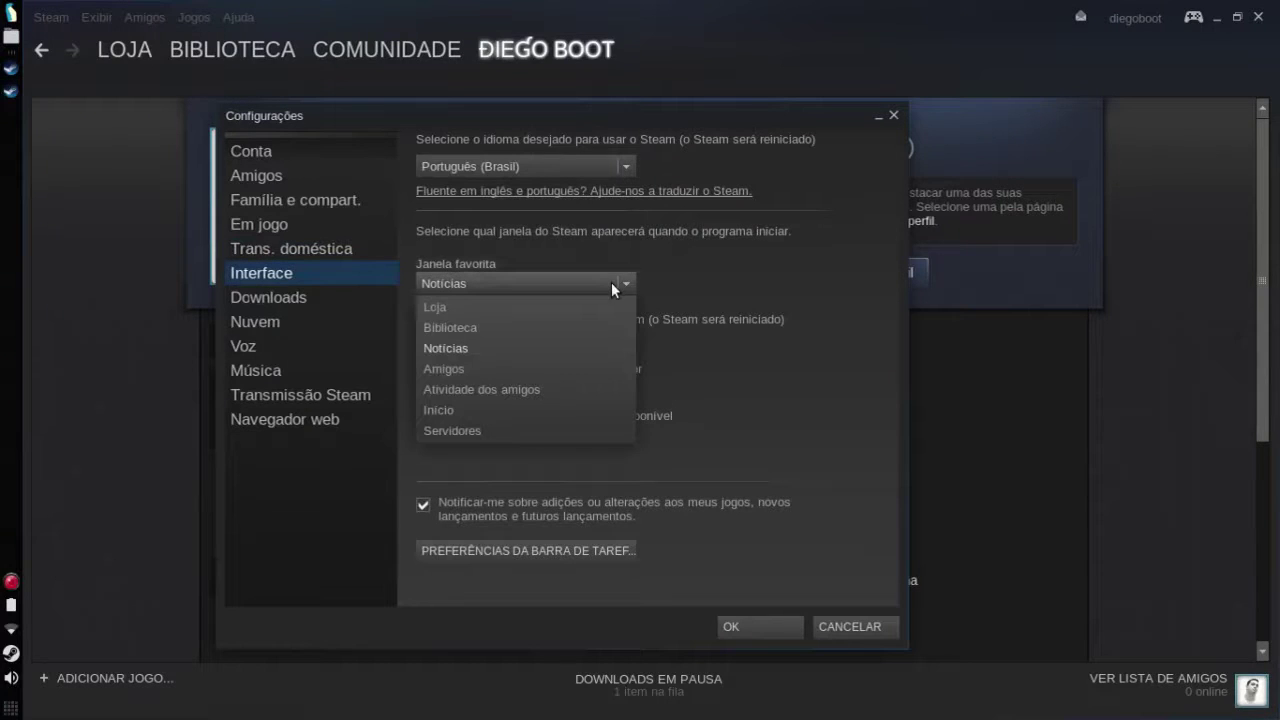
left_click(526, 346)
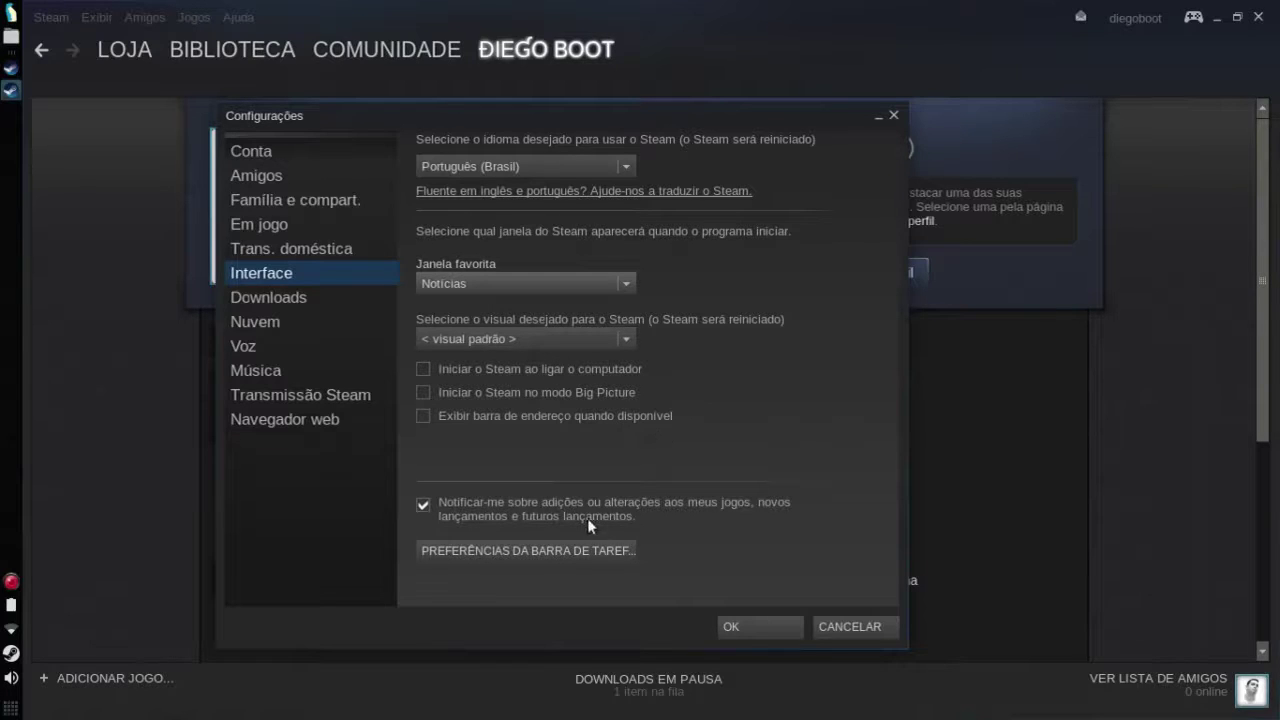
left_click(626, 544)
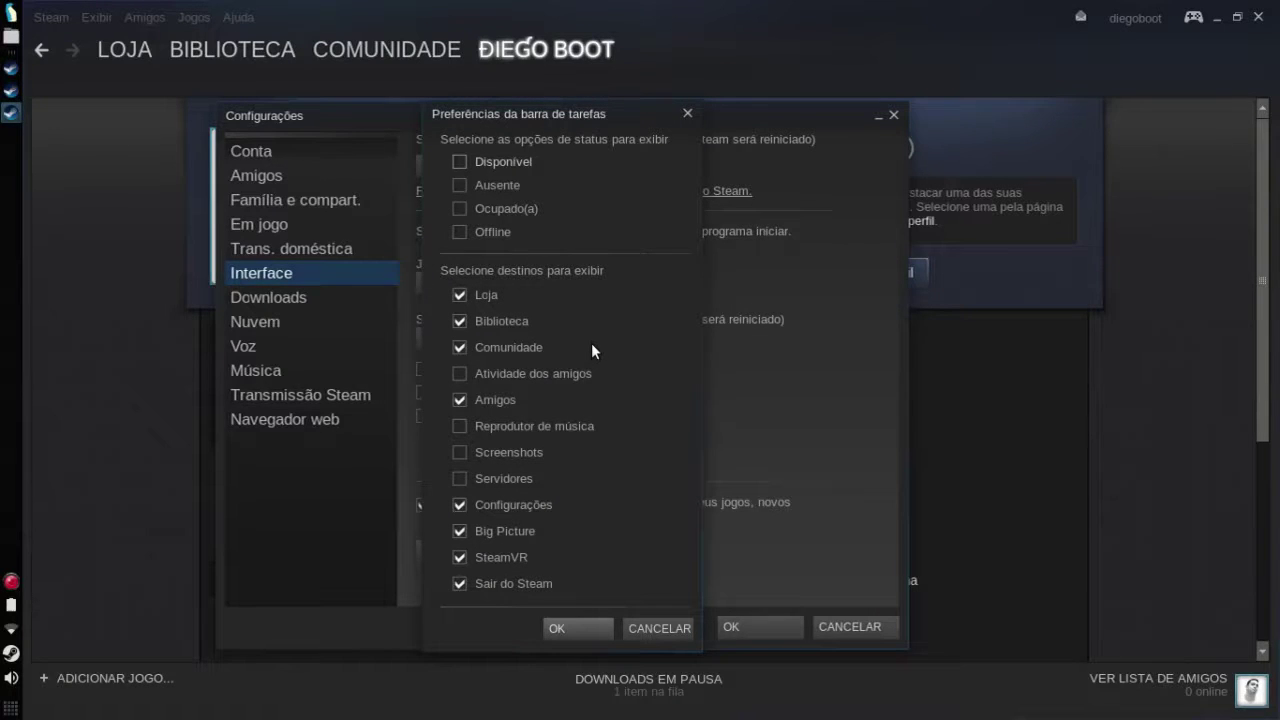
left_click(482, 296)
left_click(493, 318)
left_click(502, 345)
left_click(572, 622)
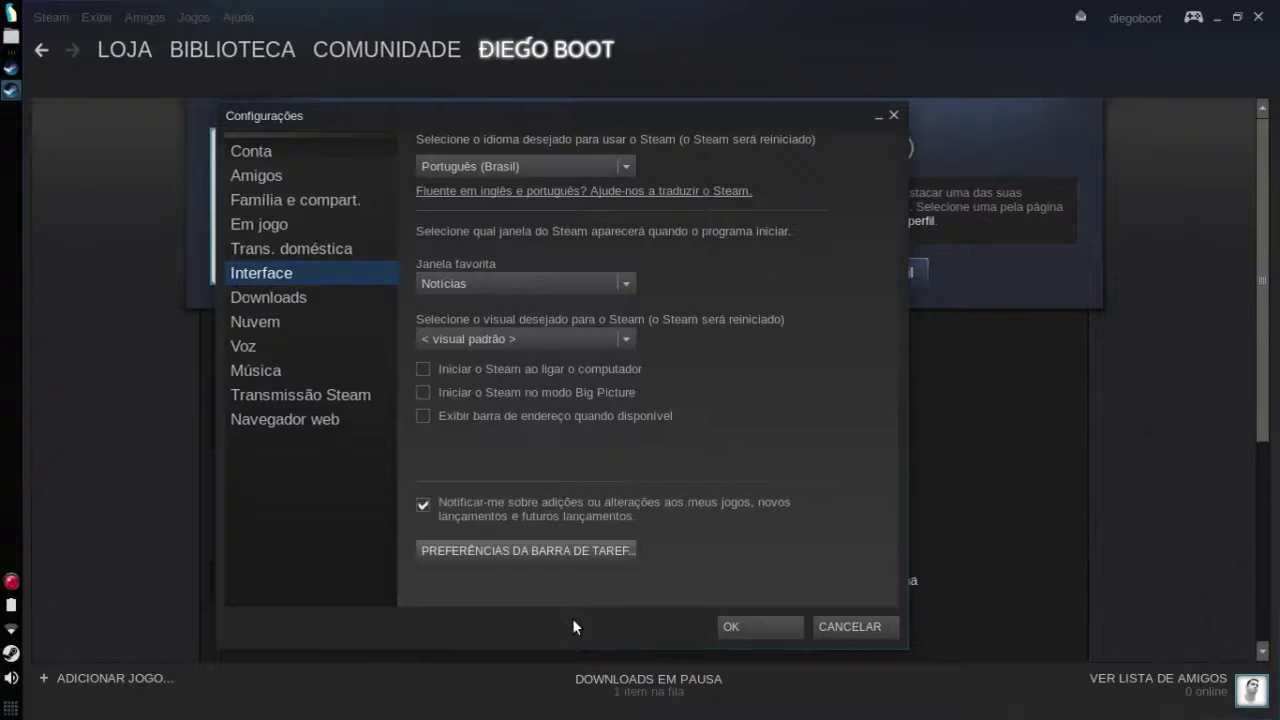
Check the tray menu, restore Loja, Biblioteca and Comunidade to it, and go to Downloads.
right_click(10, 655)
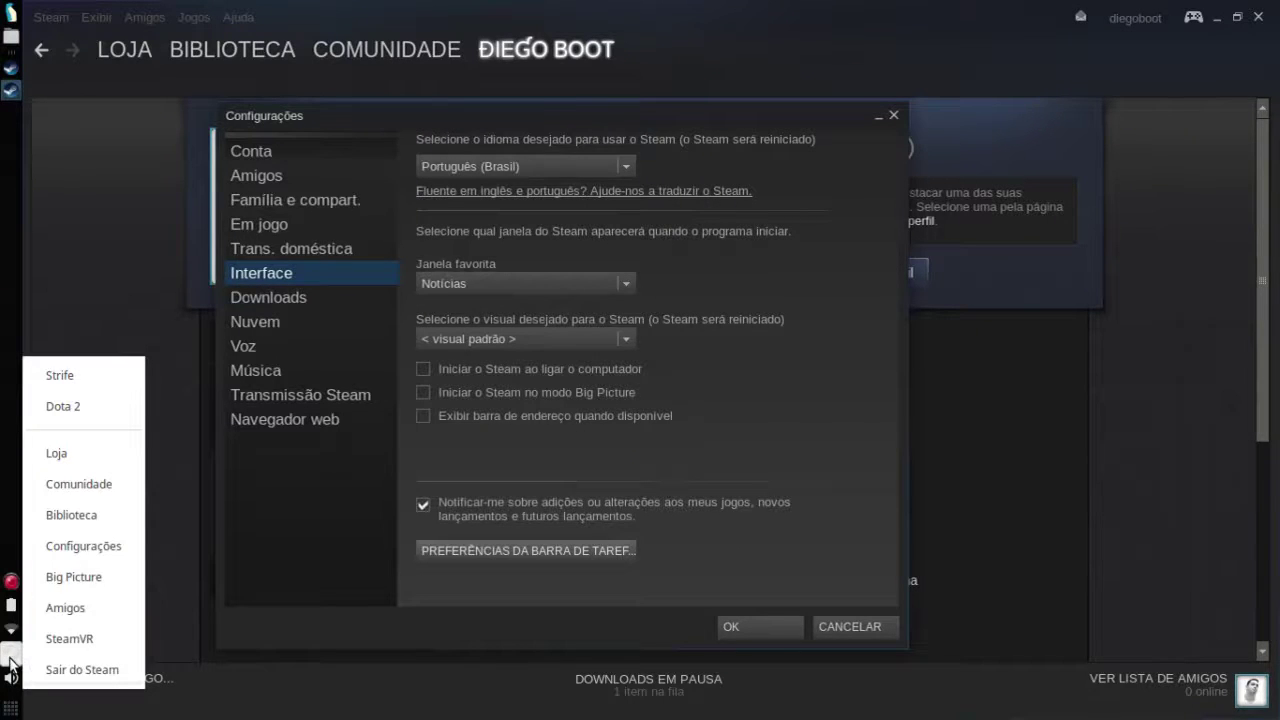
left_click(595, 643)
left_click(490, 556)
left_click(466, 296)
left_click(466, 321)
left_click(470, 347)
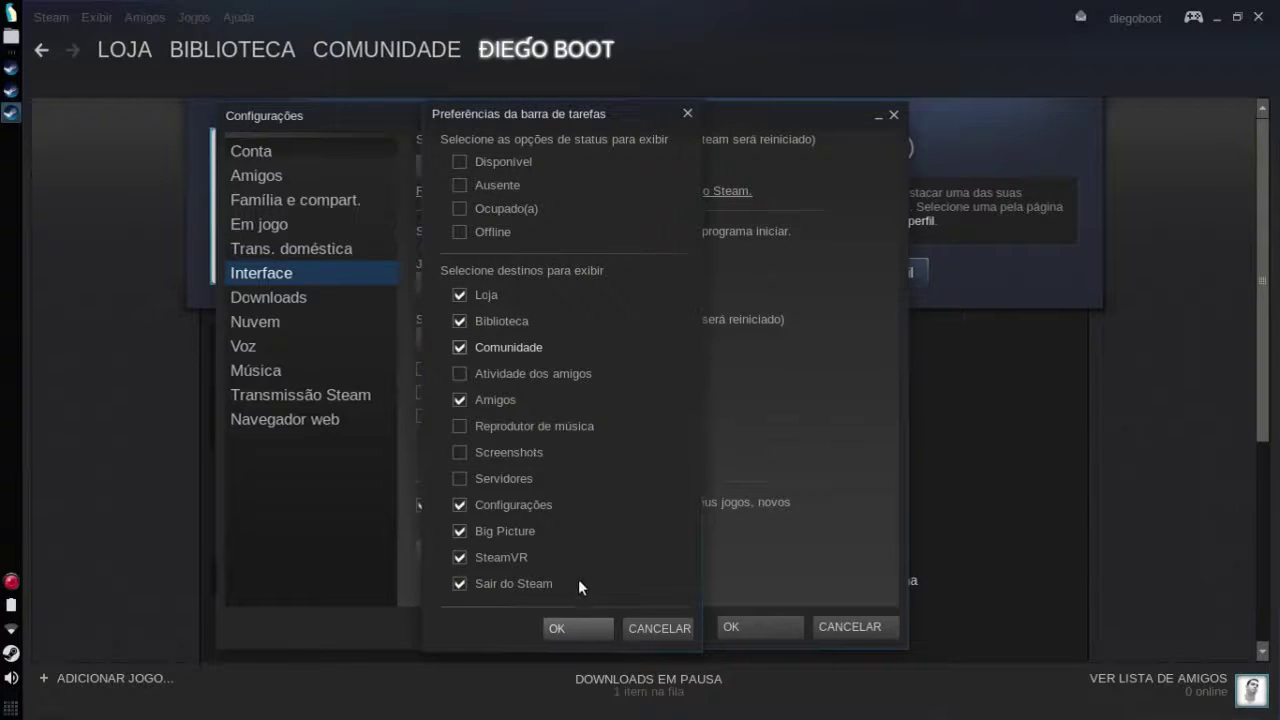
left_click(592, 625)
left_click(372, 302)
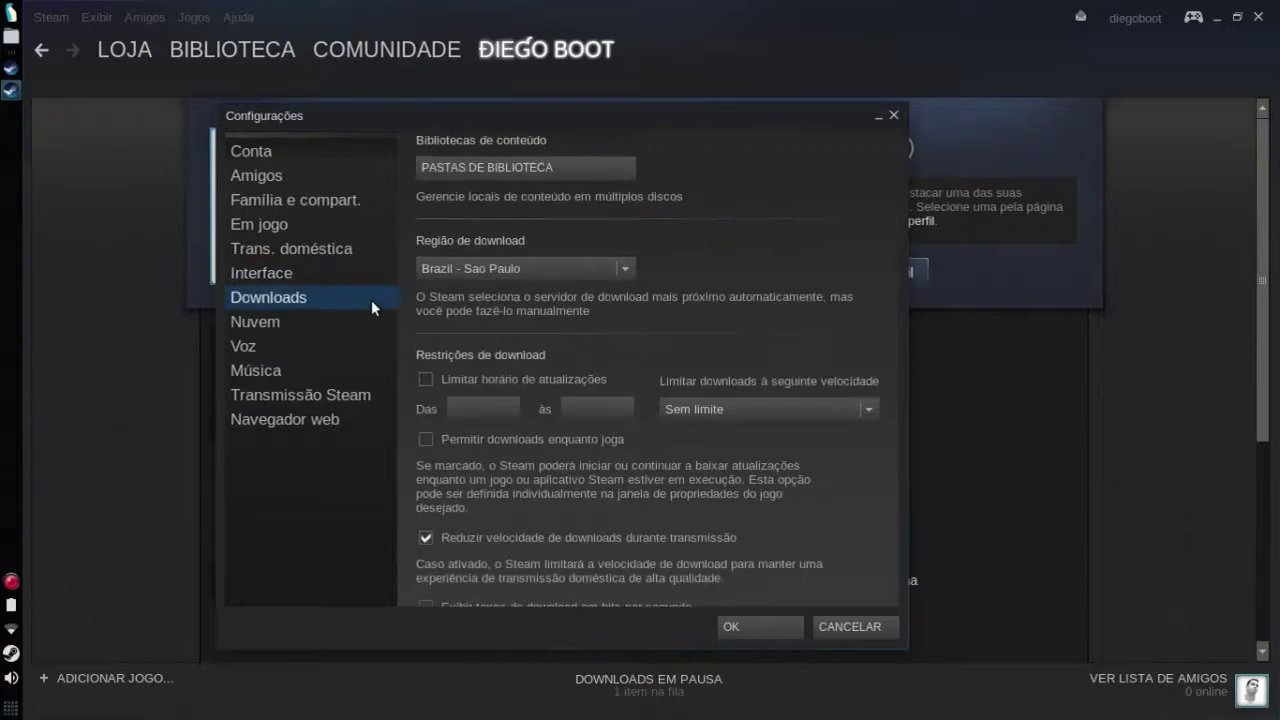
Inspect the library folders list, keep Brazil - Sao Paulo as the download region, then go to Nuvem.
left_click(616, 168)
left_click(437, 345)
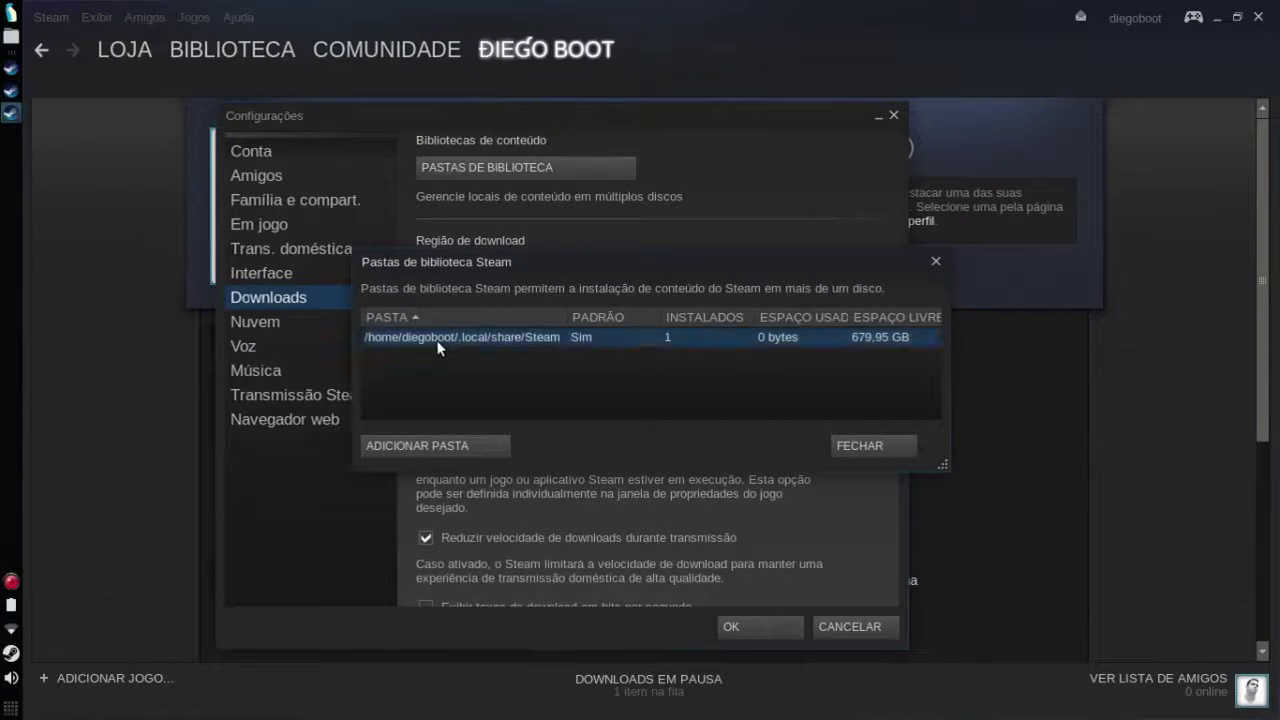
left_click_drag(359, 344, 244, 352)
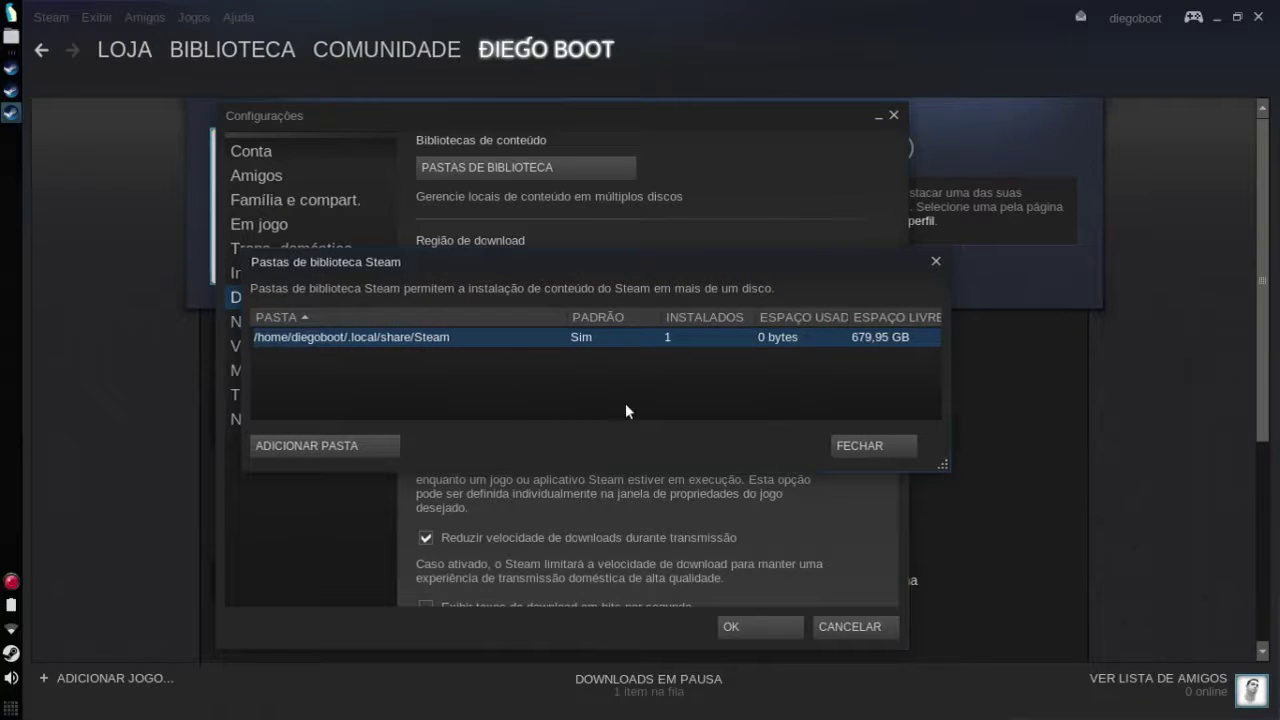
left_click(862, 446)
left_click(629, 268)
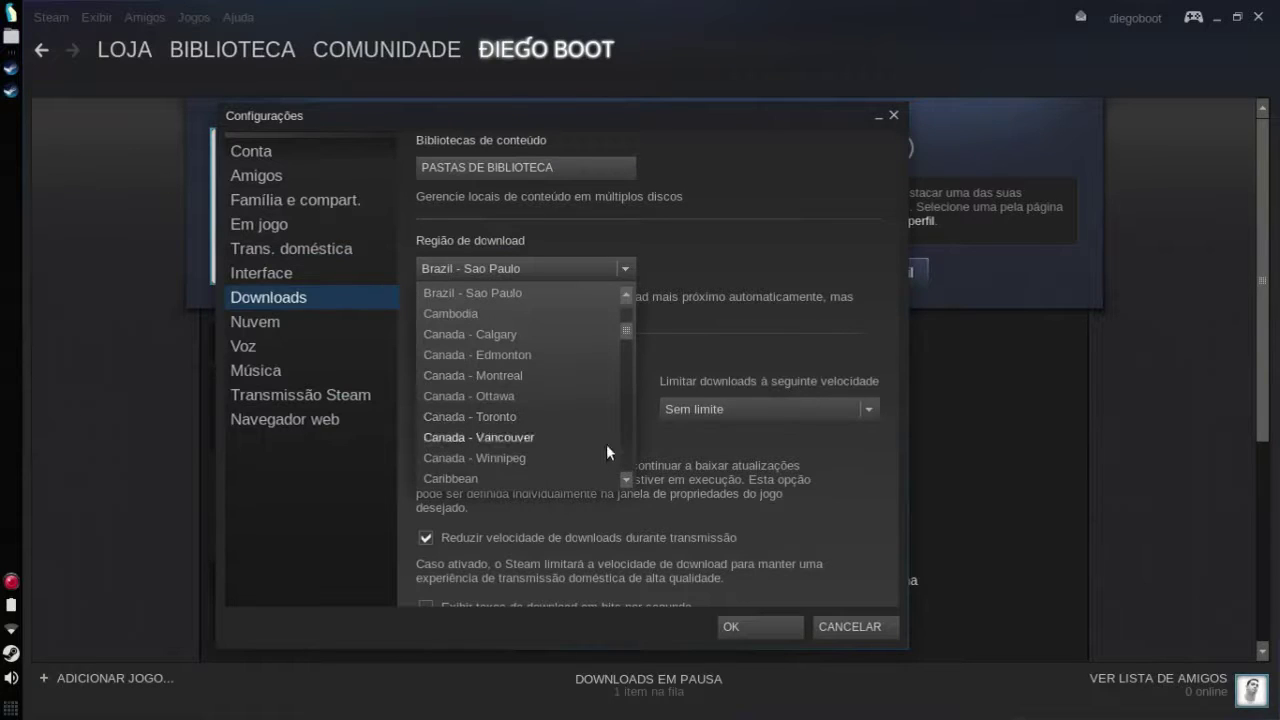
left_click(611, 270)
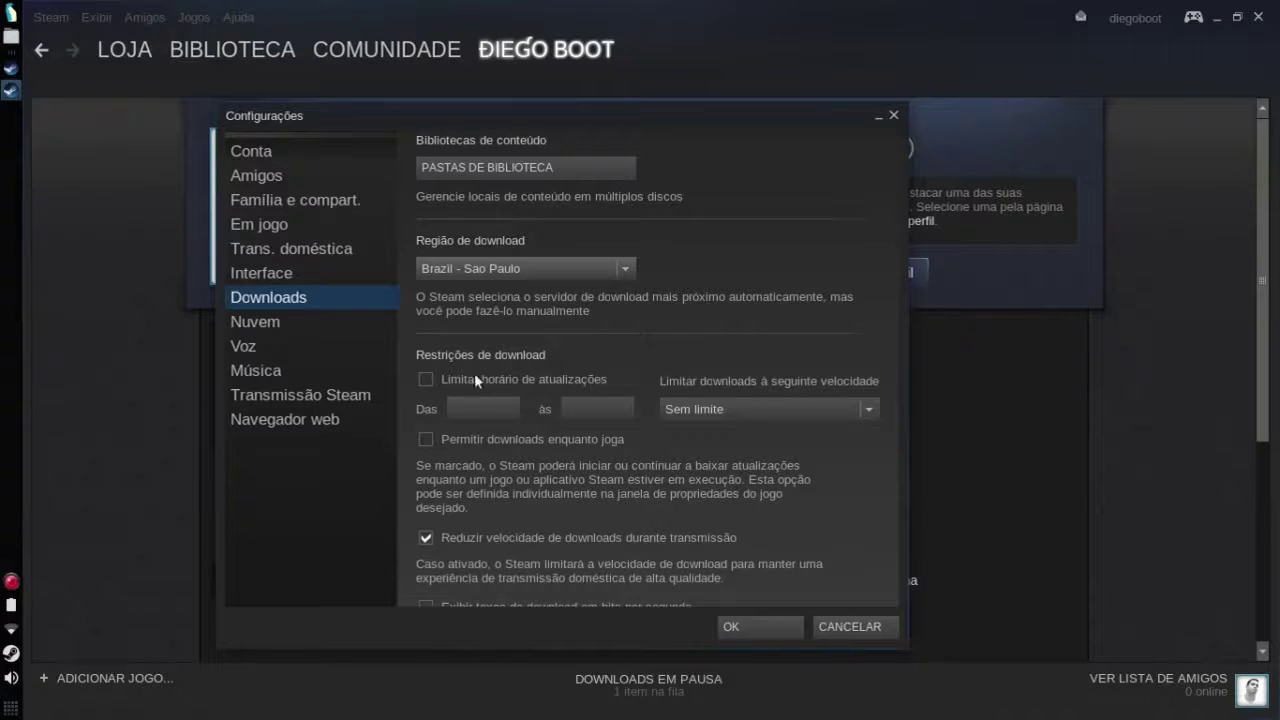
left_click(362, 324)
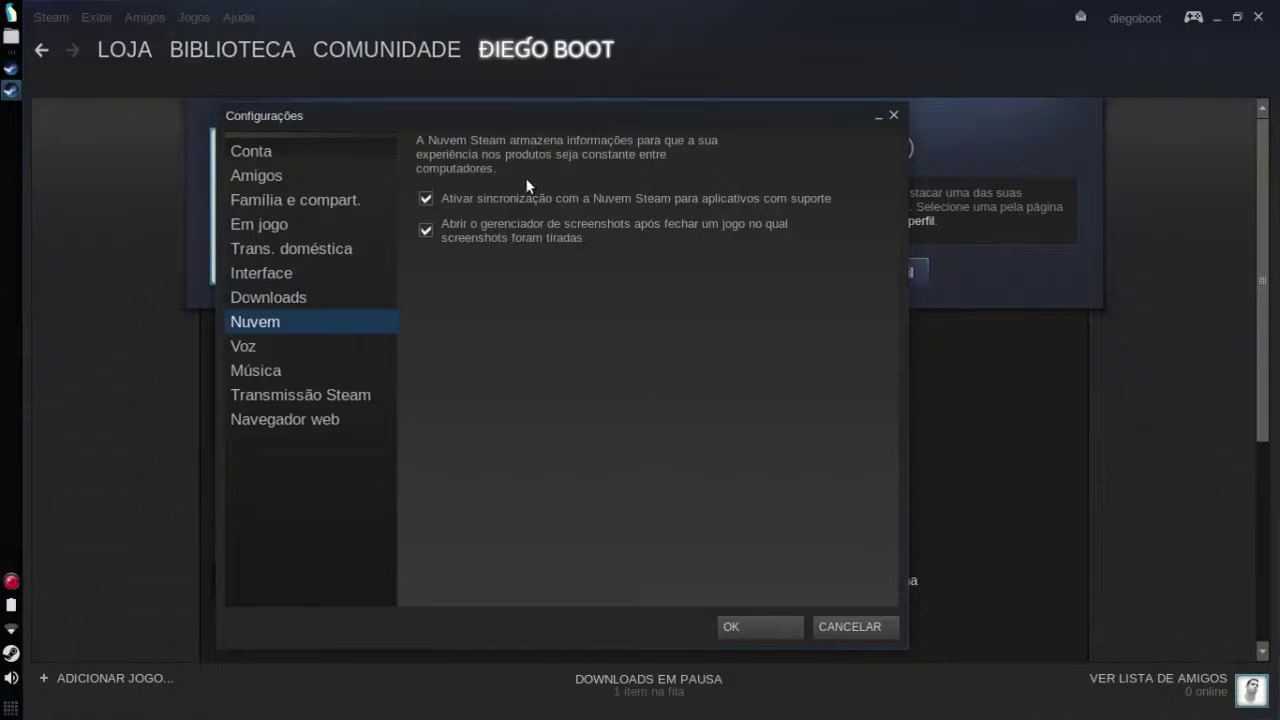
Leave the screenshot-manager option on and browse recording devices, keeping PulseAudio Default.
left_click(426, 230)
left_click(421, 231)
left_click(351, 348)
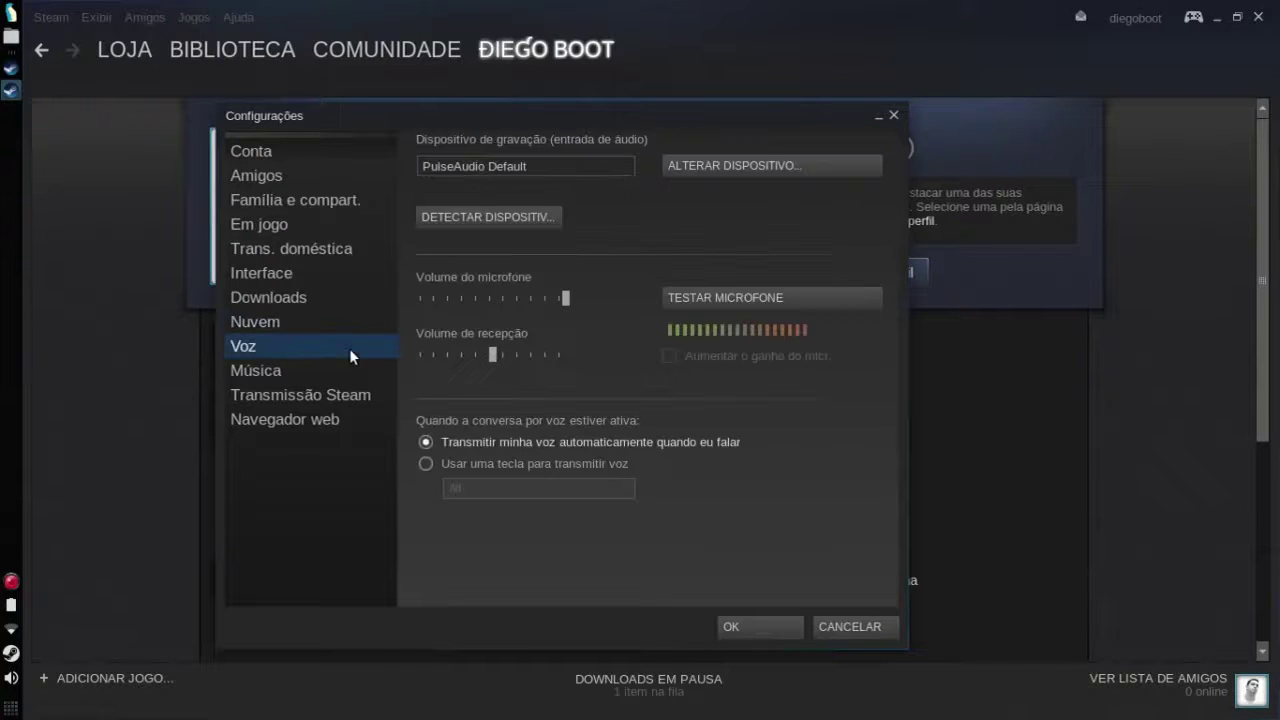
left_click(676, 167)
left_click(676, 357)
left_click(765, 375)
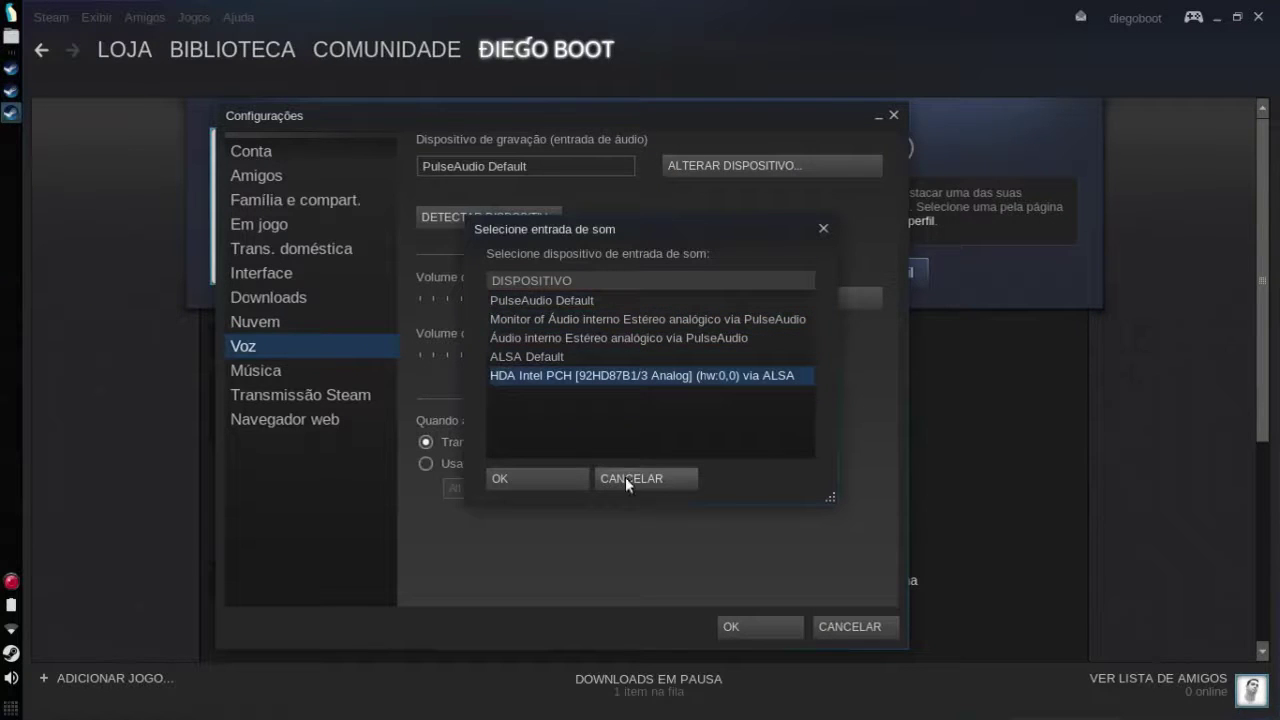
left_click(683, 477)
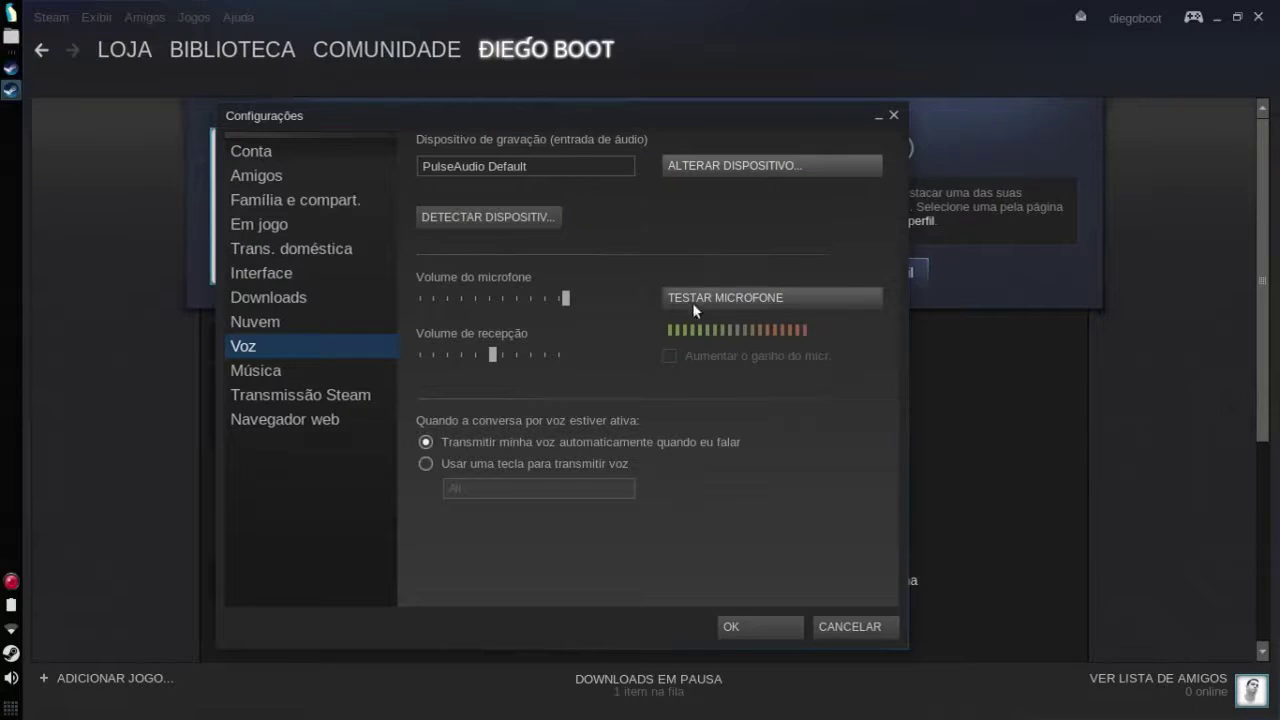
Run a short microphone test, then go to the Música settings.
left_click(845, 293)
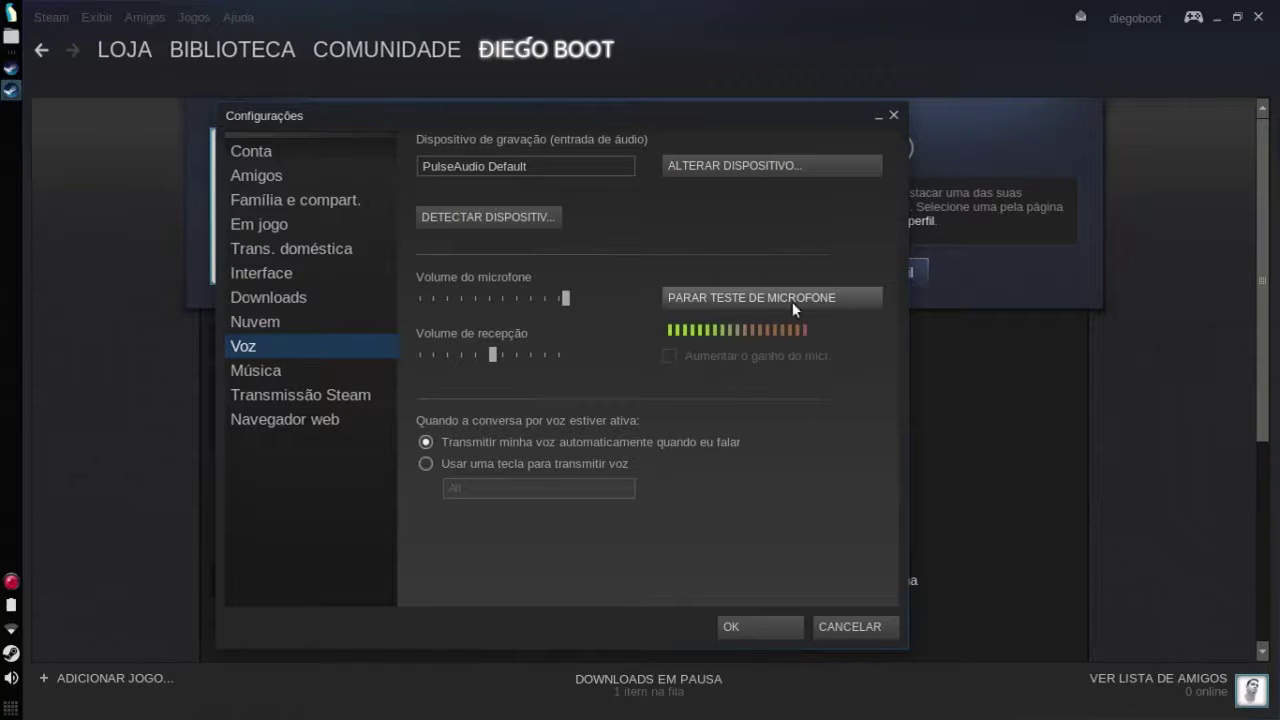
left_click(853, 298)
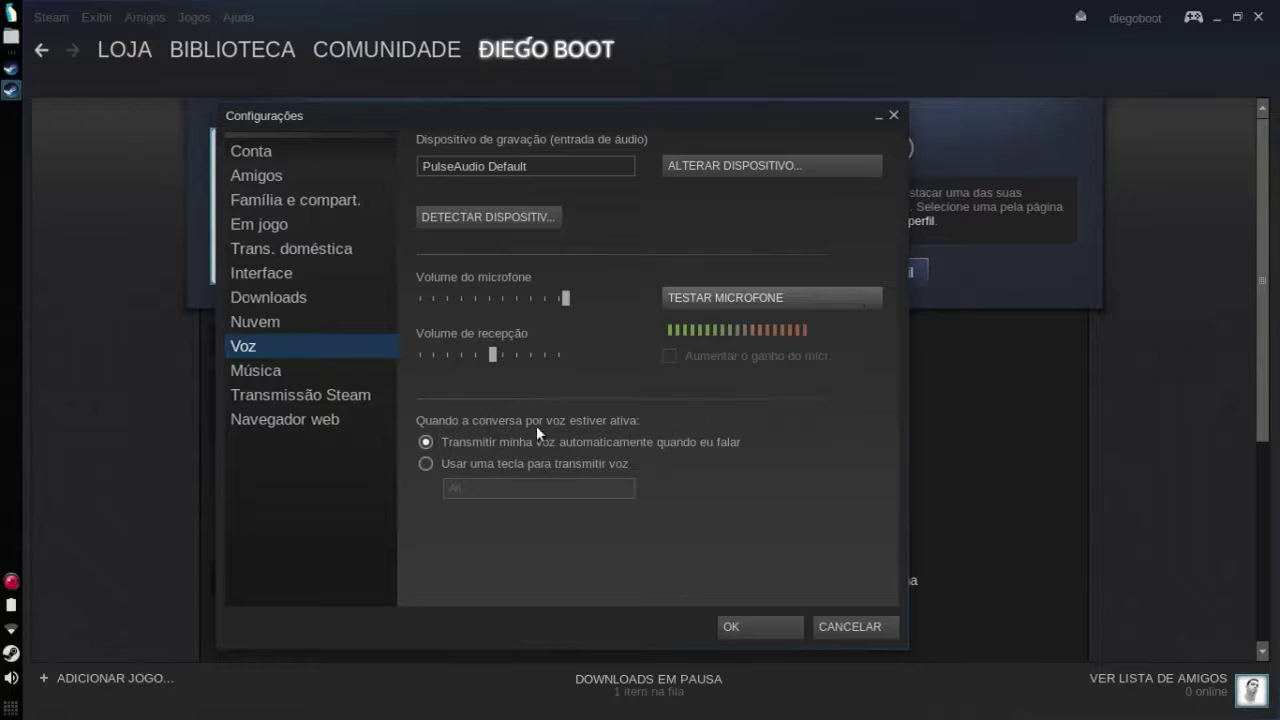
left_click(380, 368)
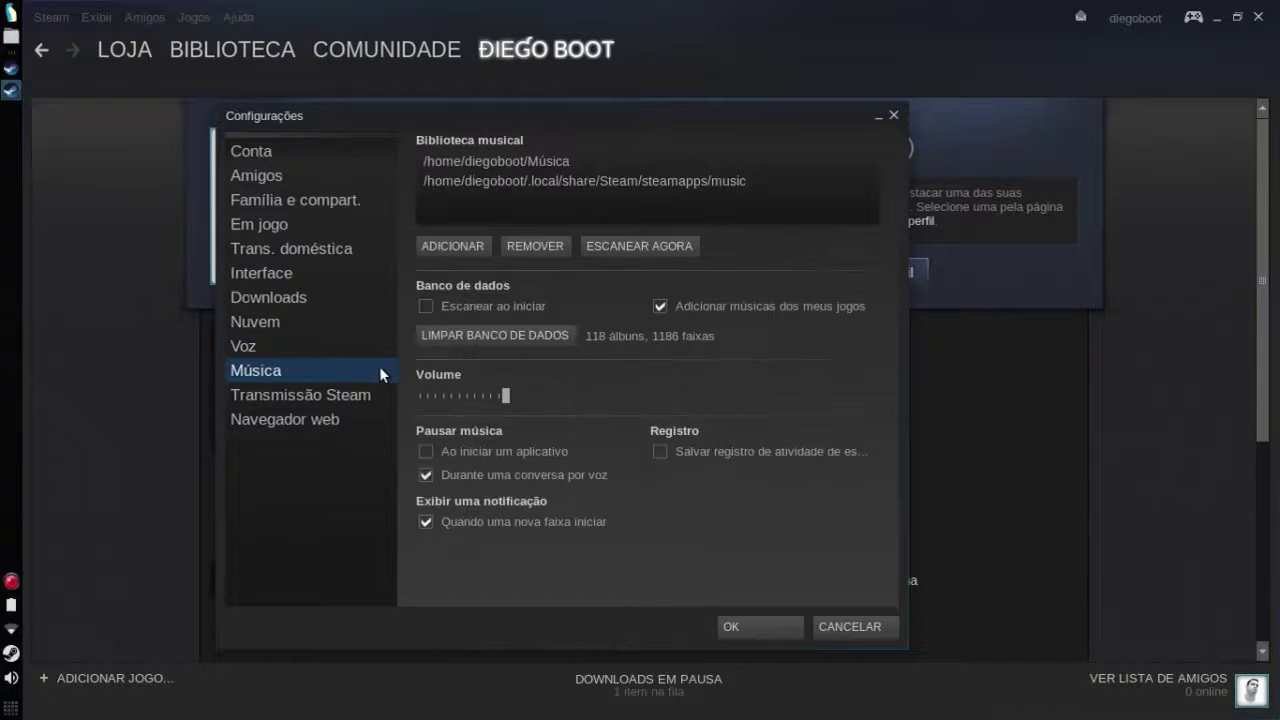
Select the home Música folder and the steamapps music folder in the music library list.
left_click(681, 164)
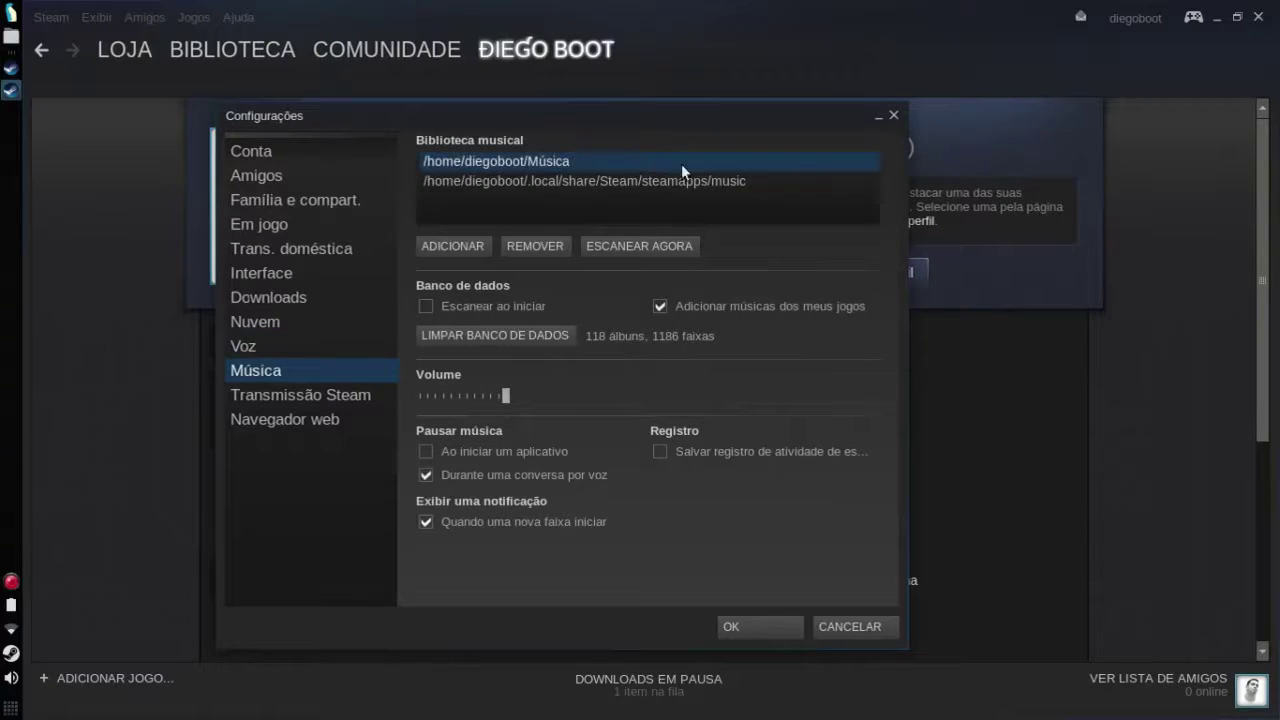
left_click(802, 183)
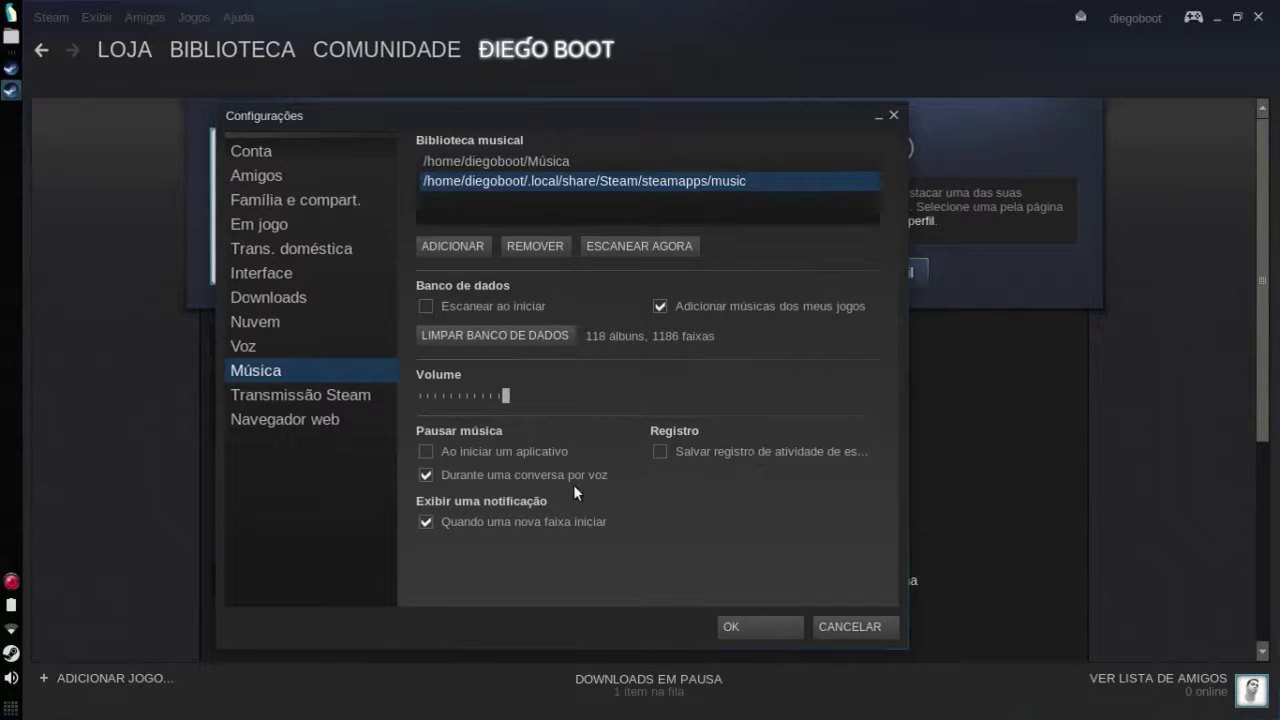
Glance at Transmissão Steam, then replace duckduckgo.com in the browser home page with androidmais.com/tavernalinux.
left_click(372, 396)
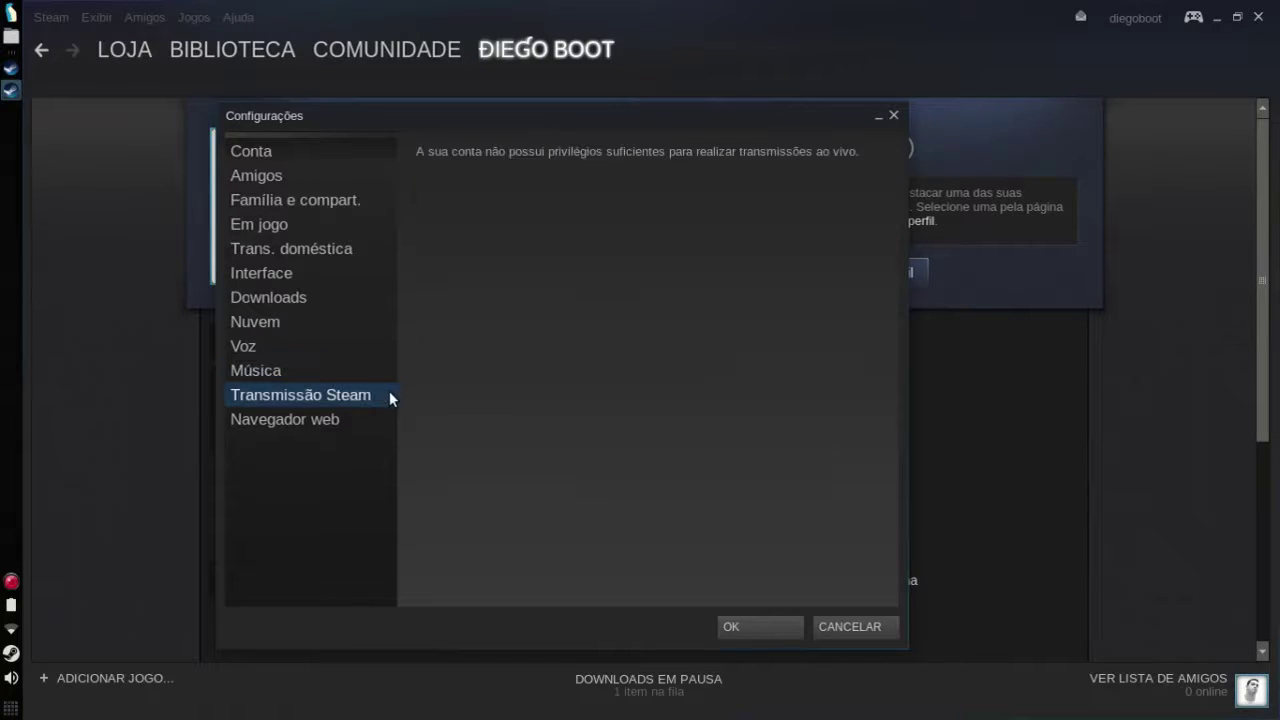
left_click(366, 428)
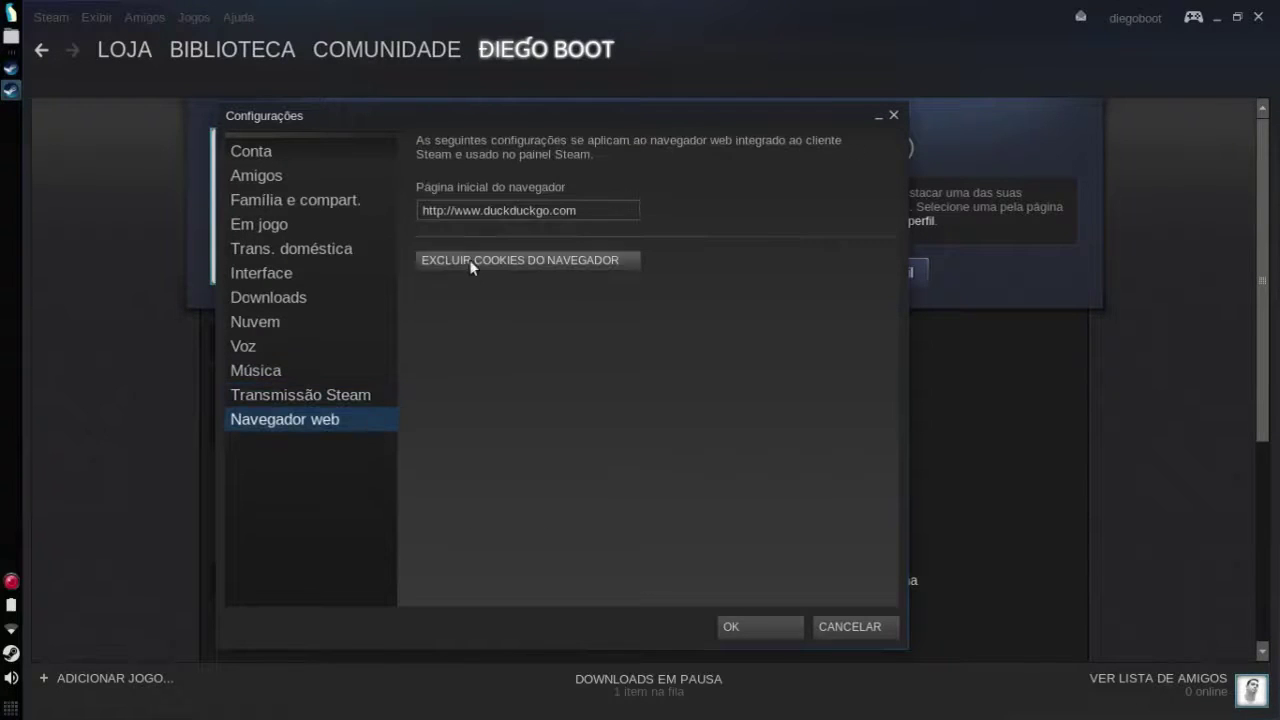
left_click_drag(483, 210, 573, 262)
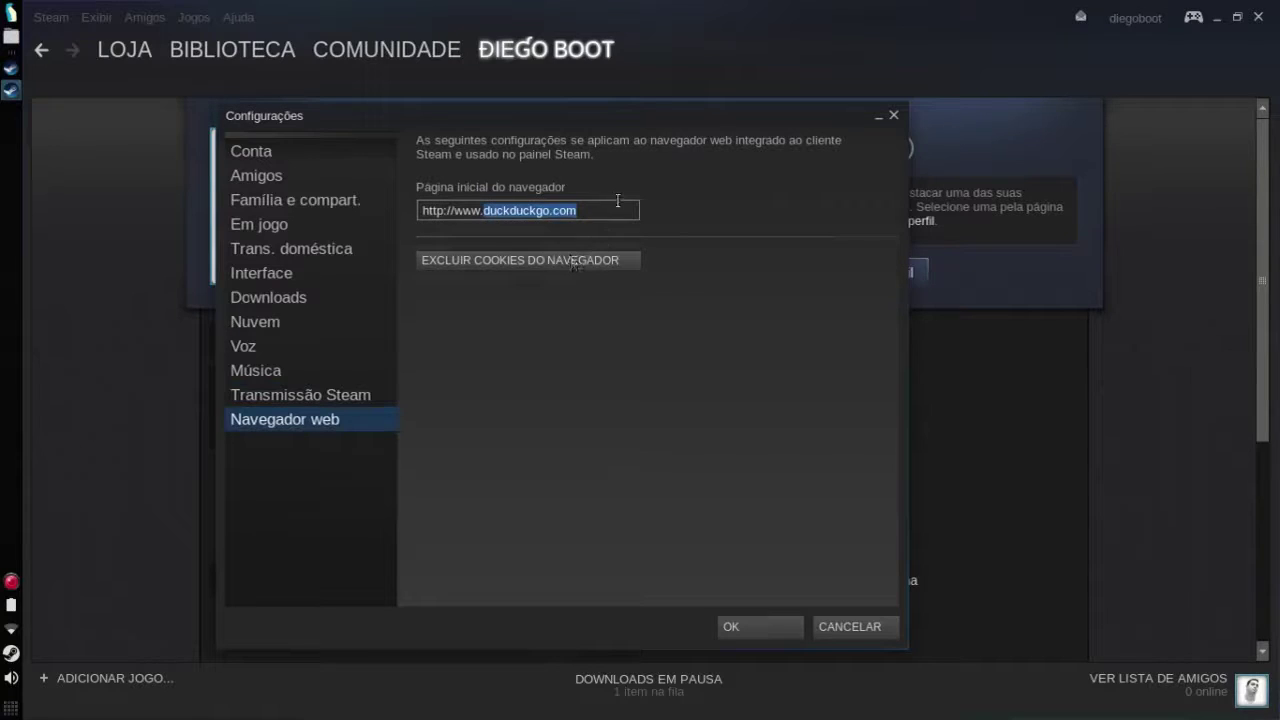
type("androidmais")
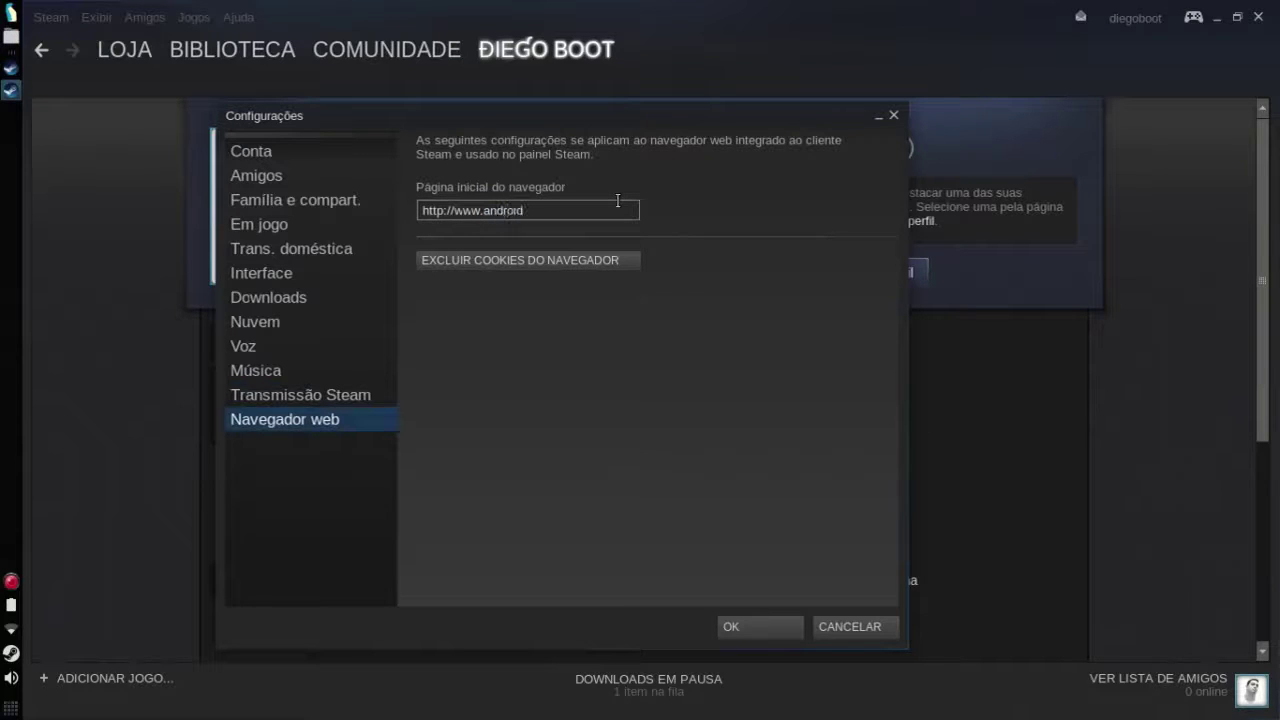
type(".com/tavernalinux")
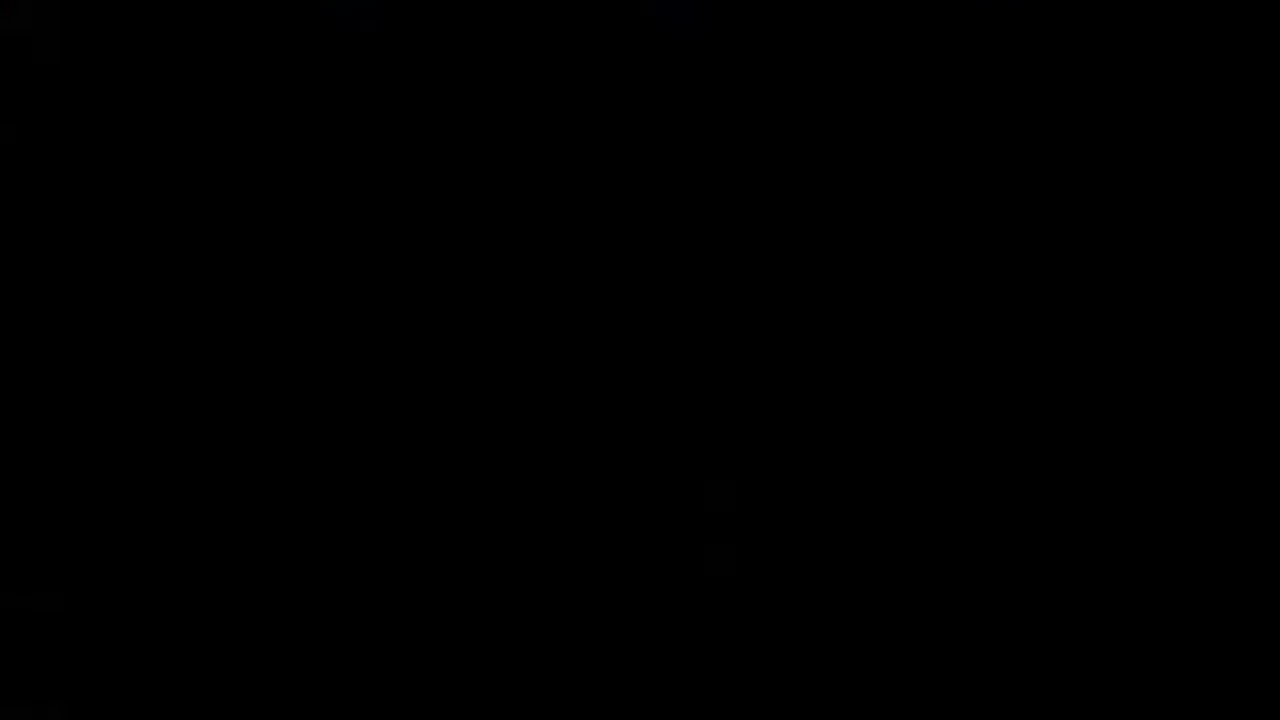
Open the Steam Store, which shows an account-security notice.
left_click(120, 50)
left_click_drag(276, 162, 692, 222)
left_click(723, 316)
scroll(1244, 310, "down", 2)
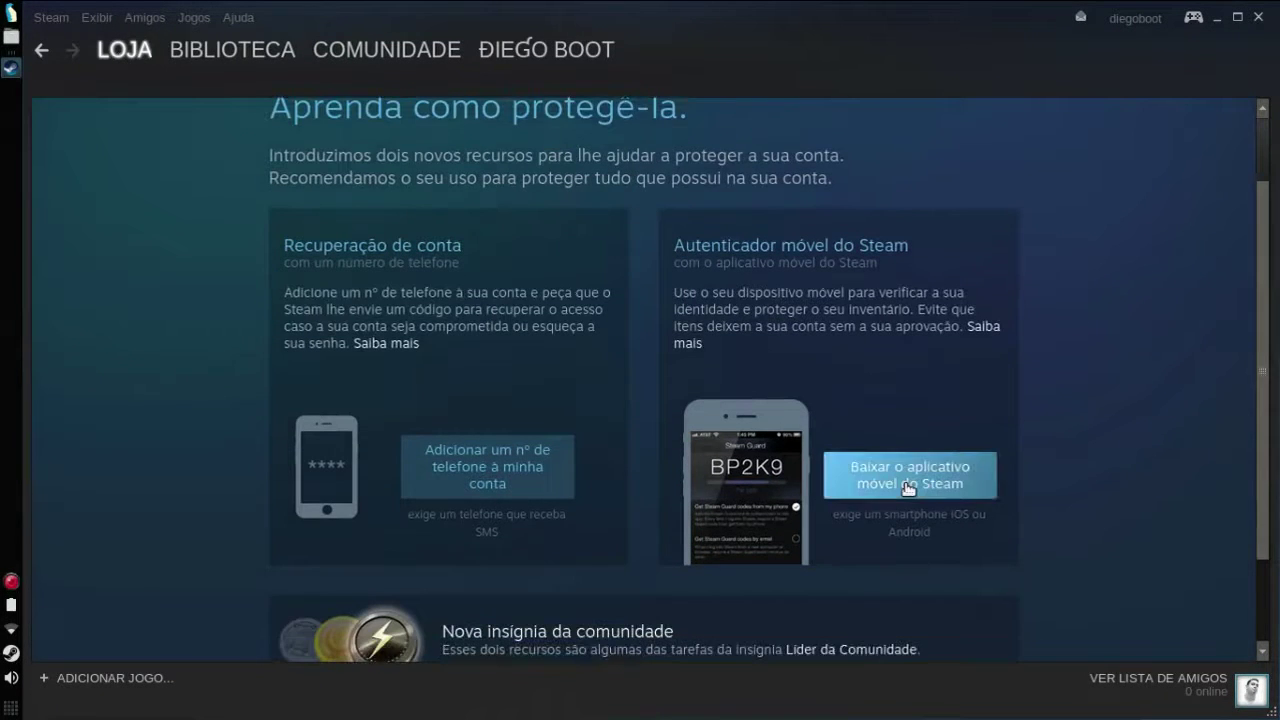
Read the Steam mobile app download page, including its Android download paragraph.
left_click(908, 487)
left_click_drag(197, 164, 490, 212)
left_click(490, 212)
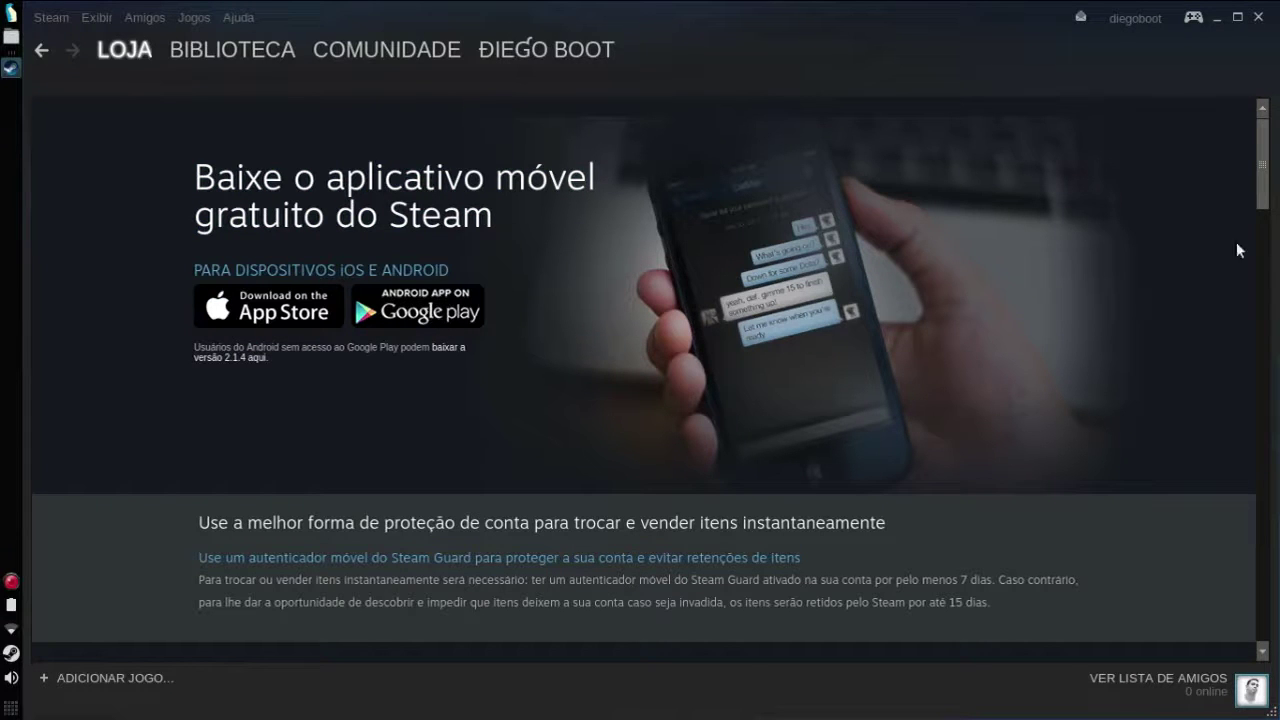
scroll(440, 335, "down", 1)
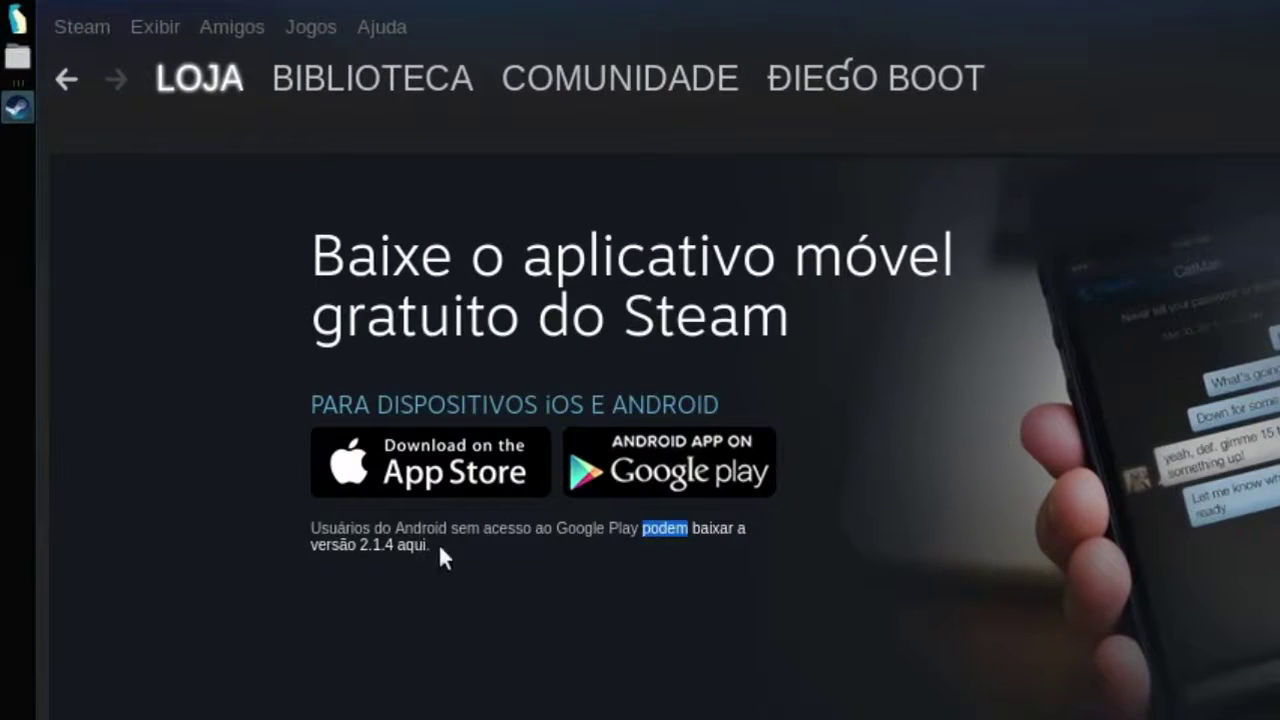
left_click_drag(300, 533, 722, 540)
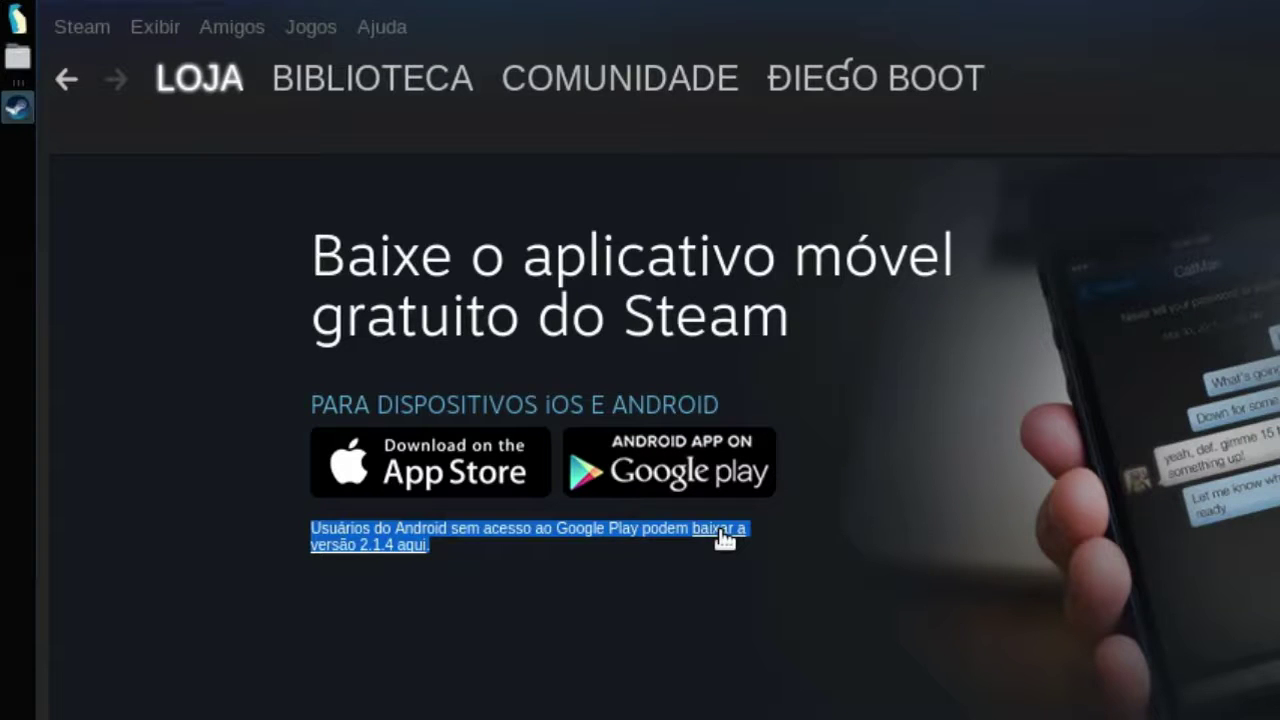
left_click(721, 562)
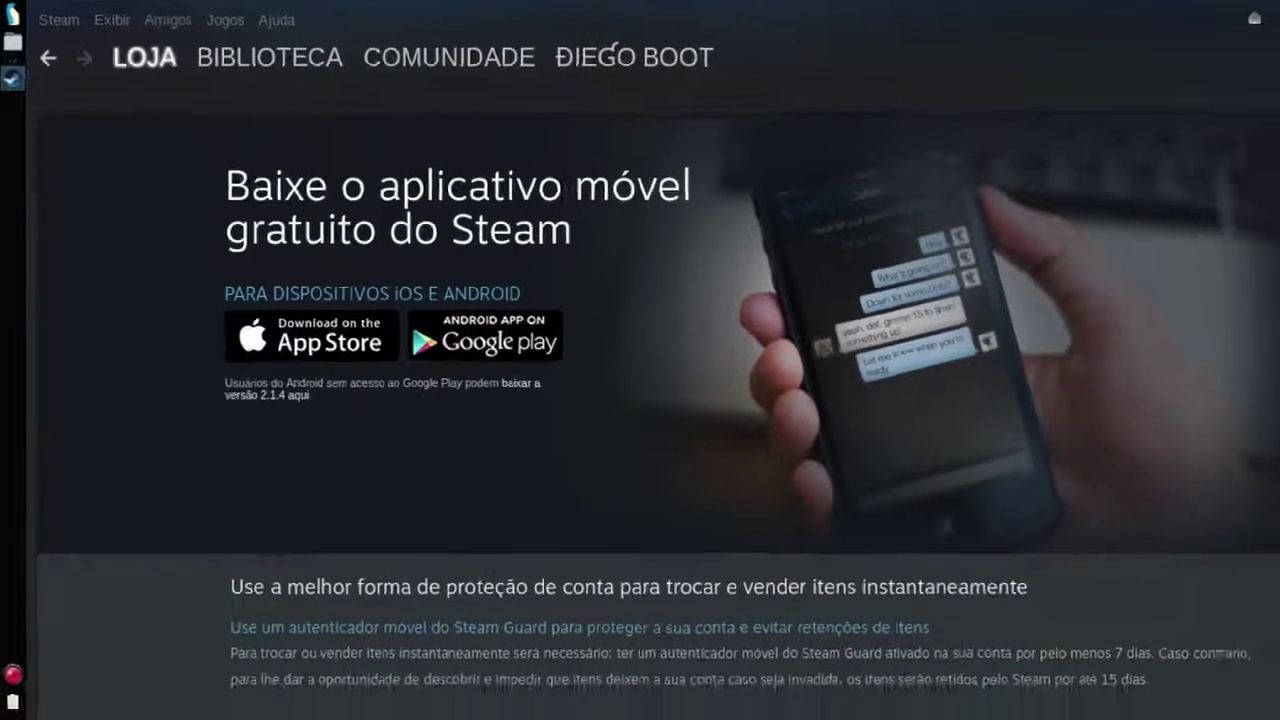
mouse_move(1259, 190)
left_mouse_down()
mouse_move(1258, 288)
mouse_move(1262, 170)
left_mouse_up()
Return to the security notice and choose 'OK, leve-me à loja' to reach the store front.
left_click(47, 57)
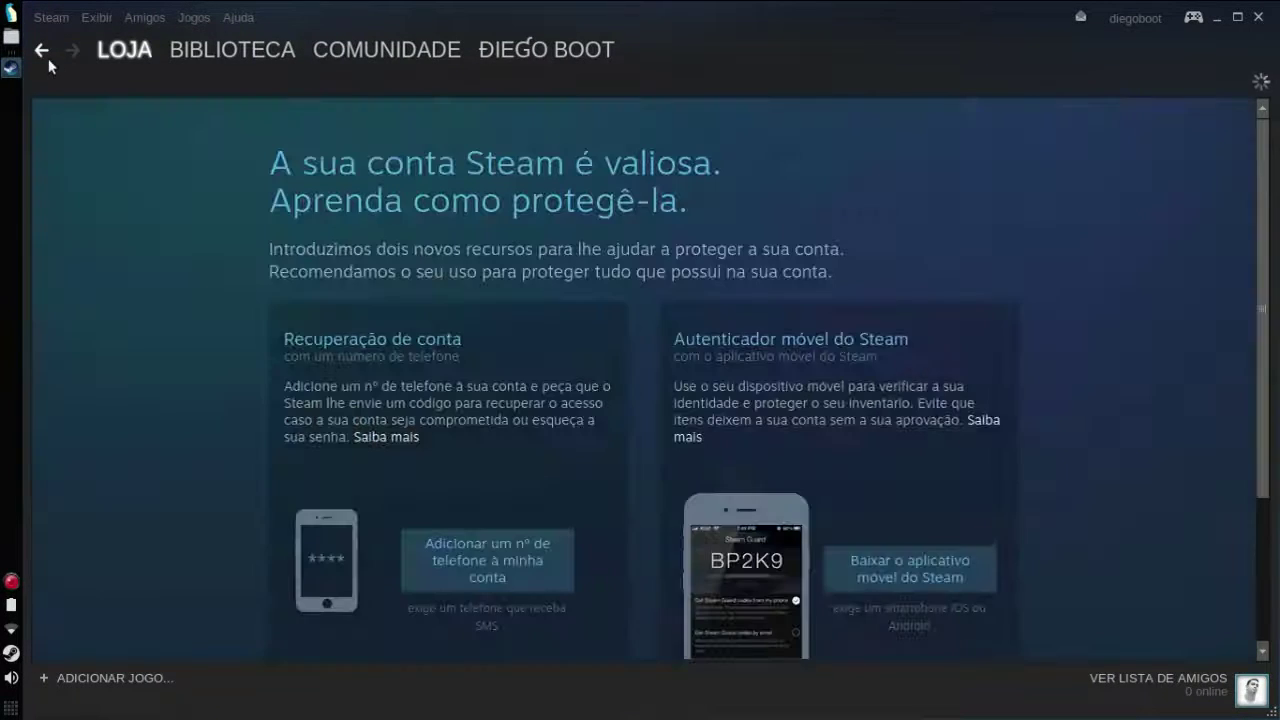
scroll(1254, 164, "down", 5)
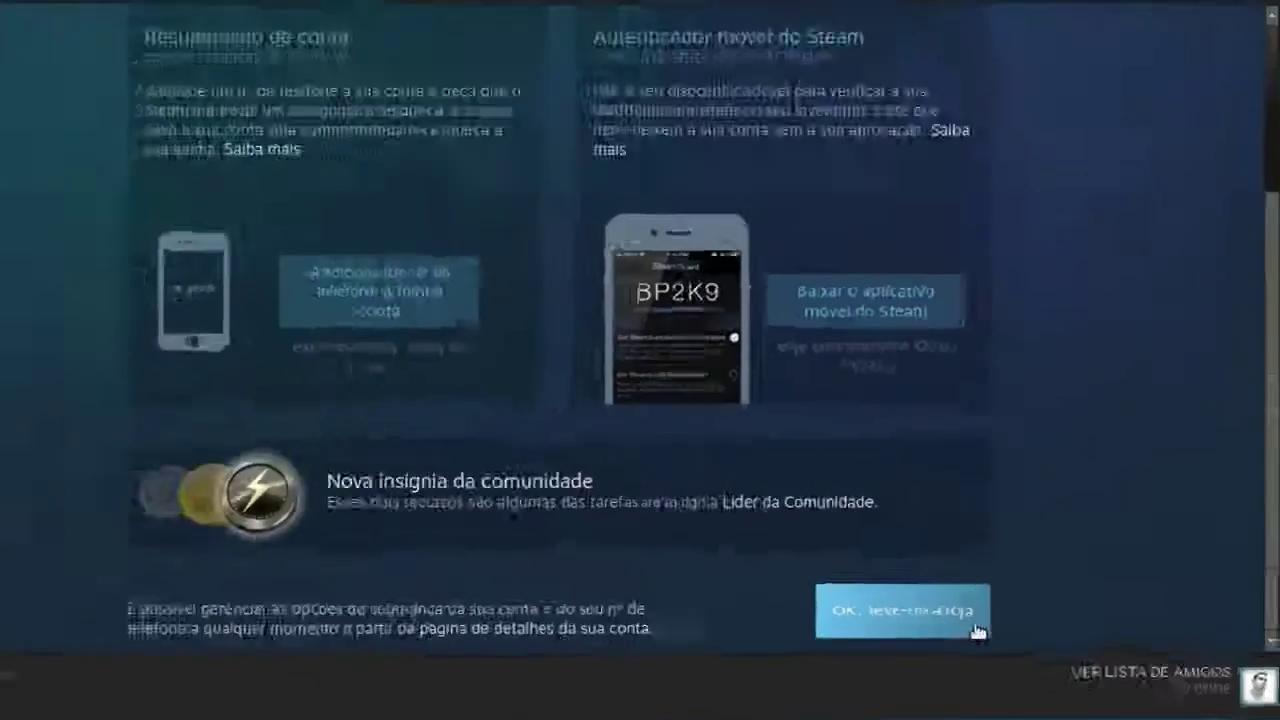
left_click(590, 560)
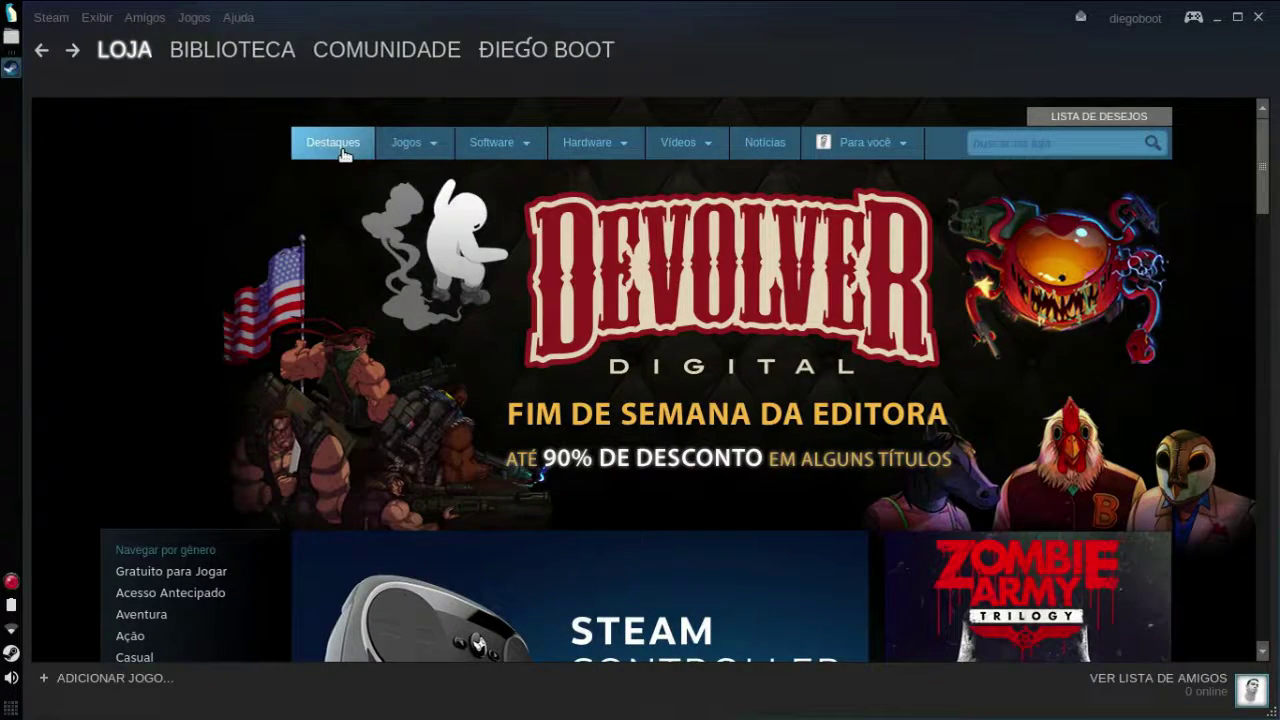
Open the Gratuito para Jogar section and scroll through its popular releases.
scroll(1264, 176, "down", 4)
scroll(1237, 232, "up", 1)
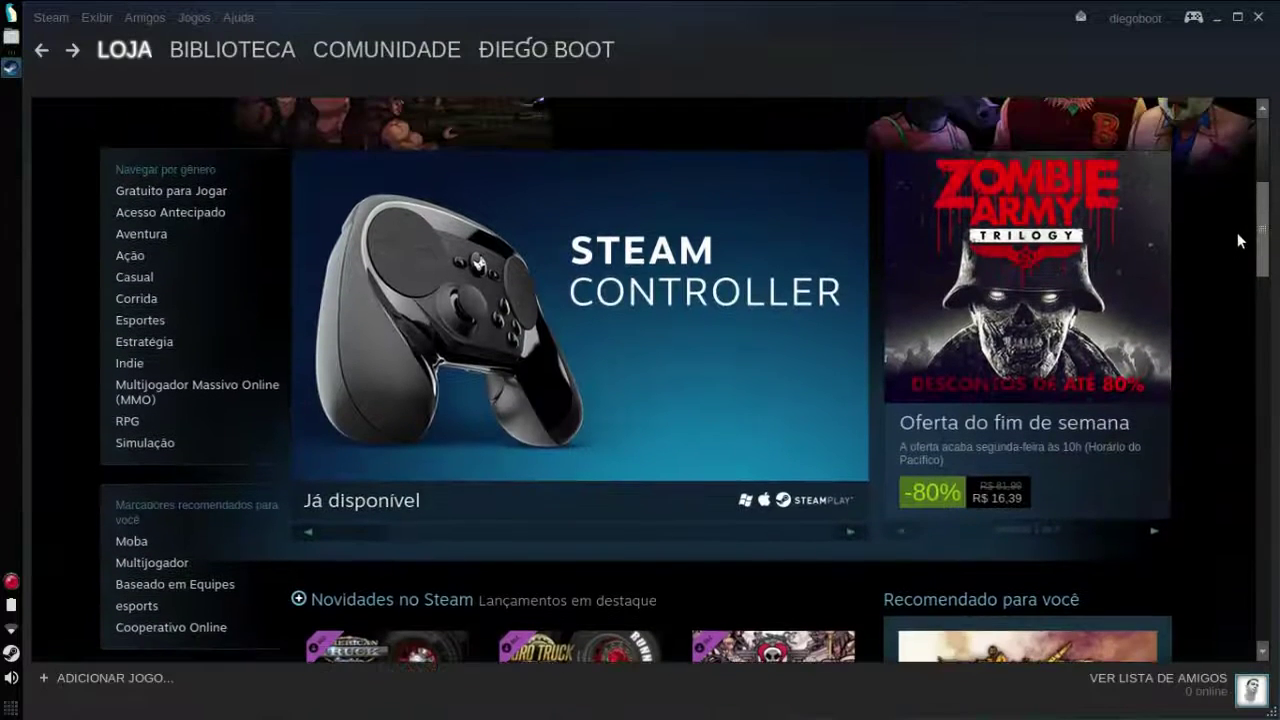
left_click(201, 191)
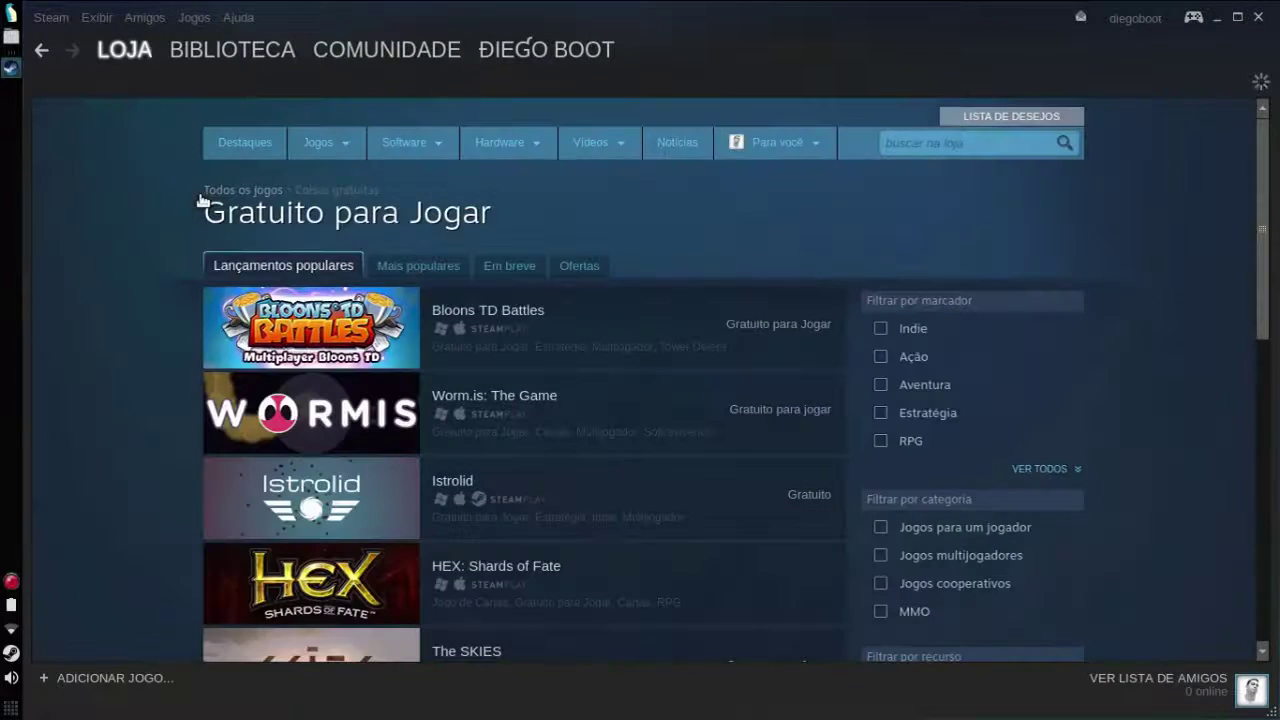
left_click_drag(208, 212, 491, 215)
left_click(502, 220)
scroll(1258, 216, "down", 1)
scroll(1257, 216, "down", 1)
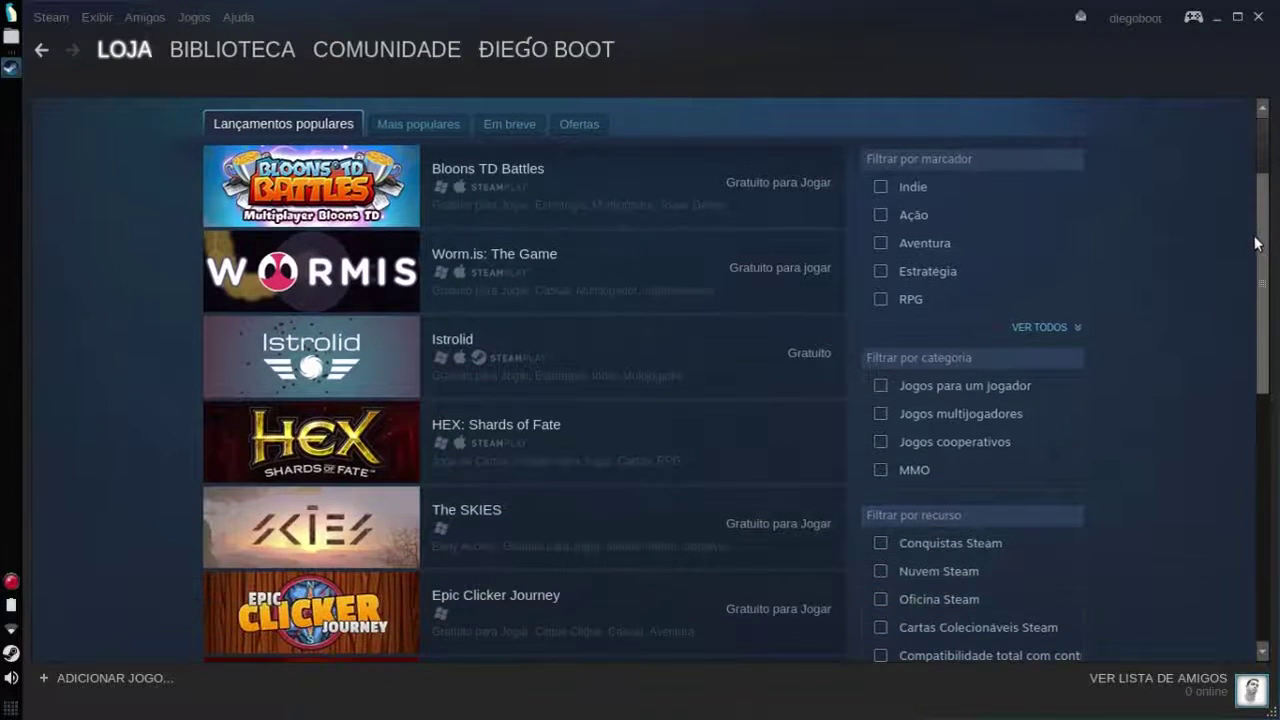
mouse_move(440, 227)
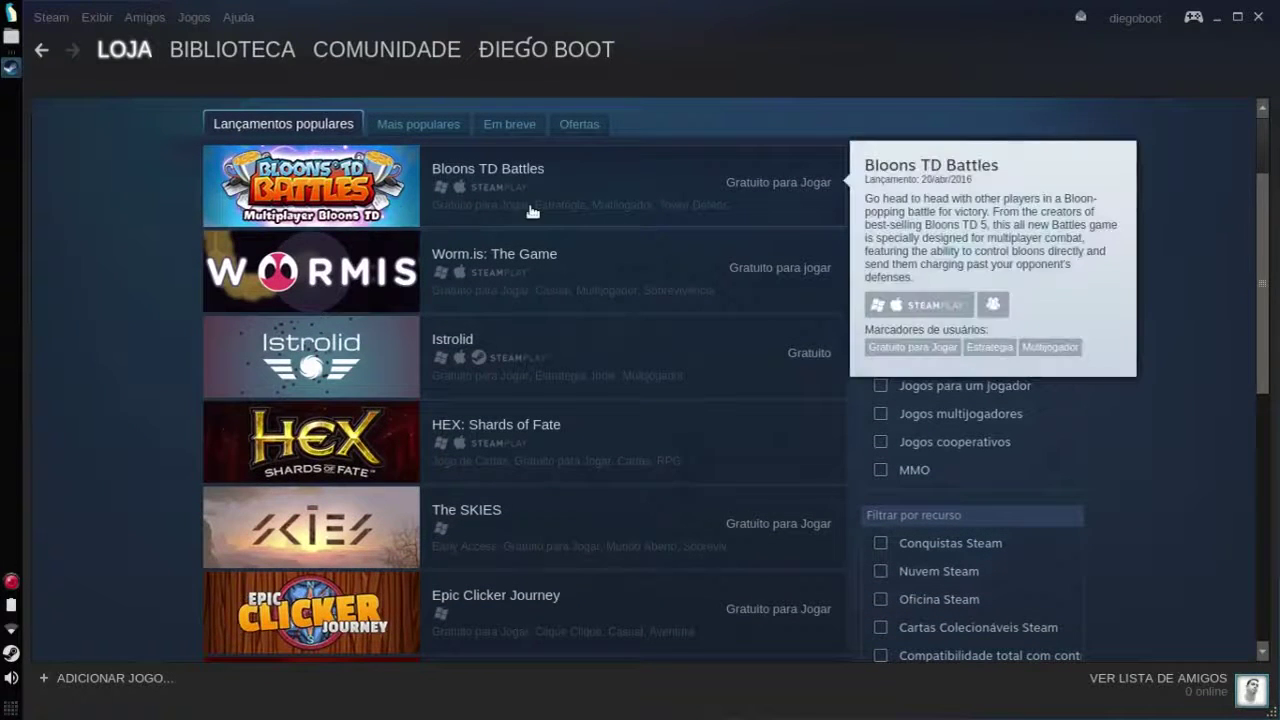
mouse_move(525, 254)
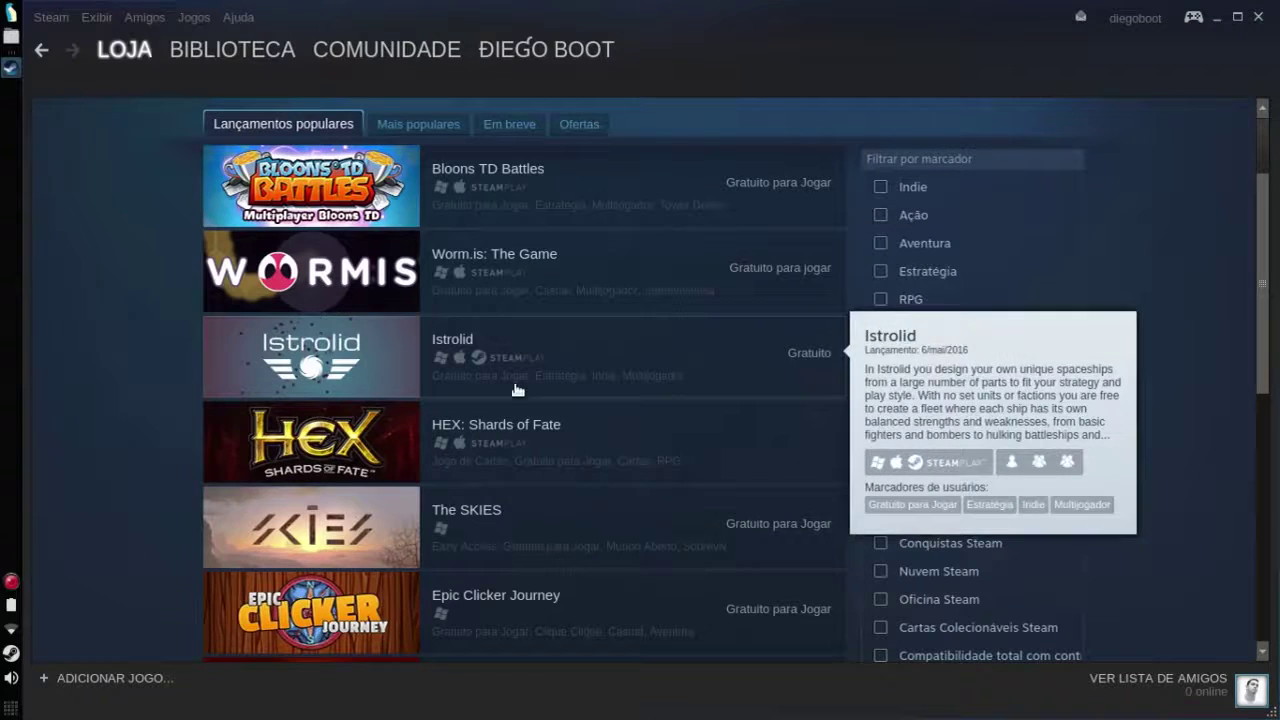
mouse_move(523, 423)
scroll(517, 427, "up", 2)
Browse the Mais populares, Em breve and Ofertas lists, then return to Destaques.
left_click(440, 262)
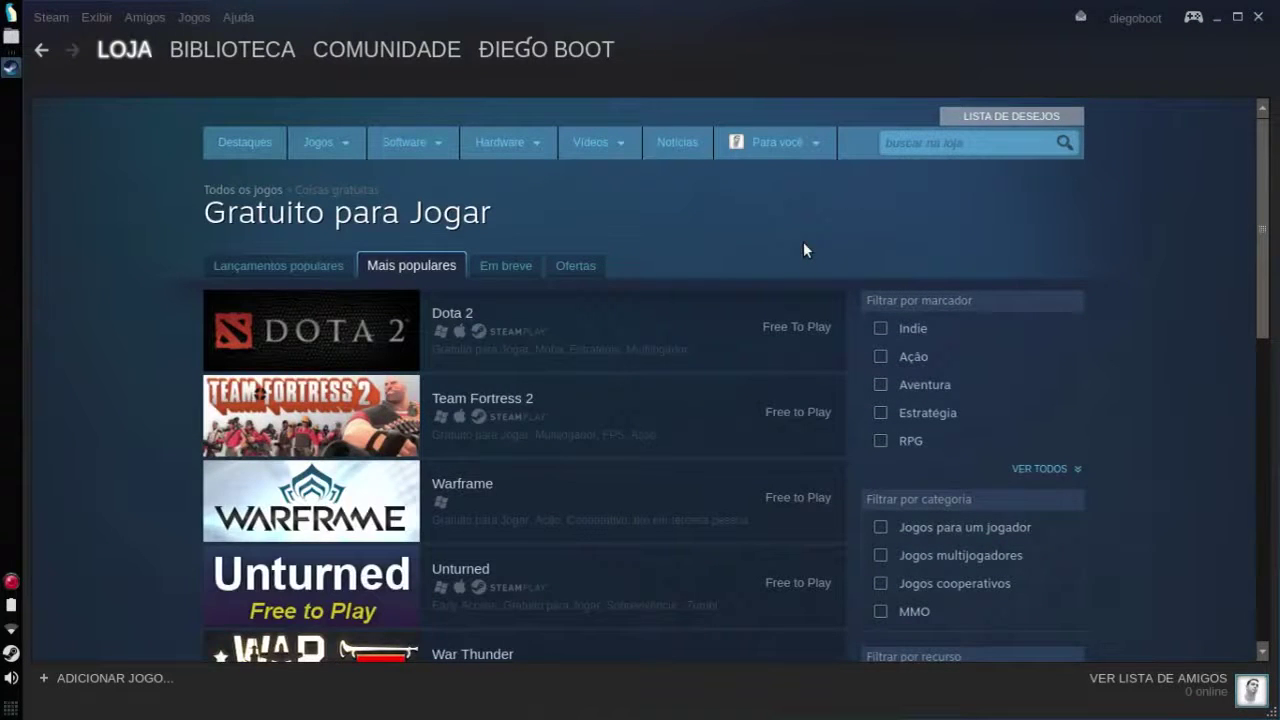
scroll(805, 249, "down", 8)
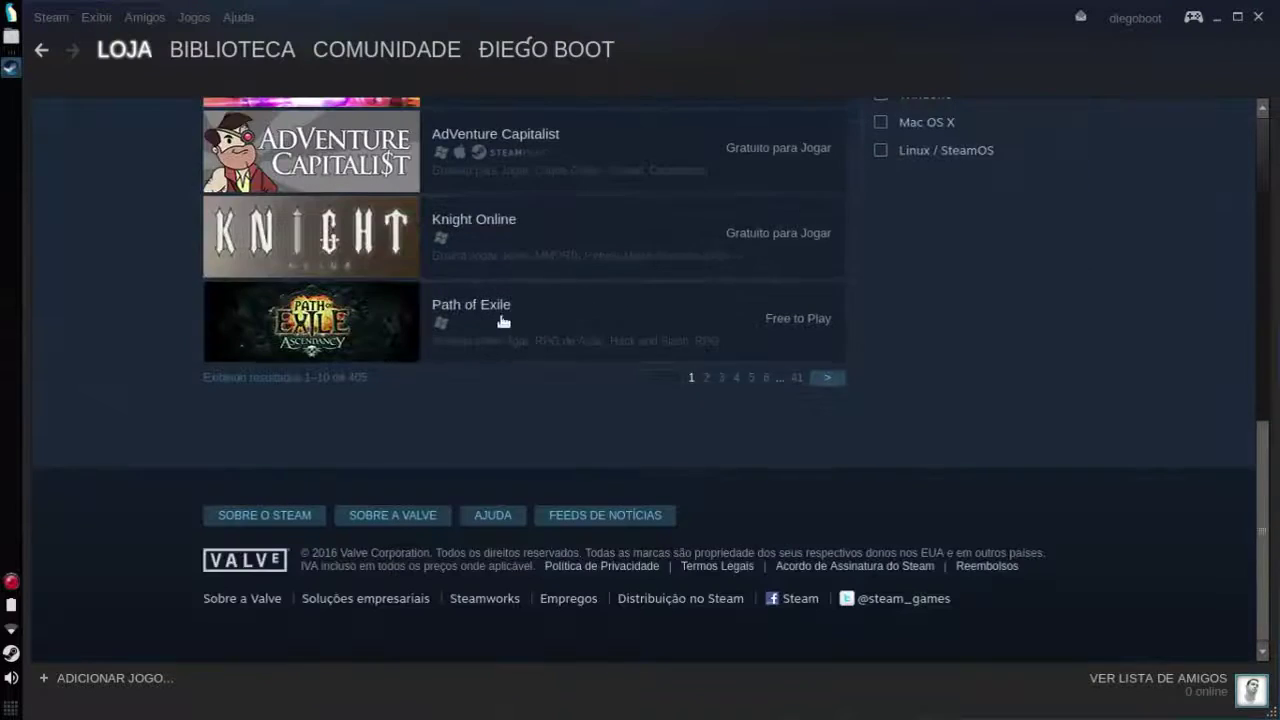
scroll(497, 322, "up", 8)
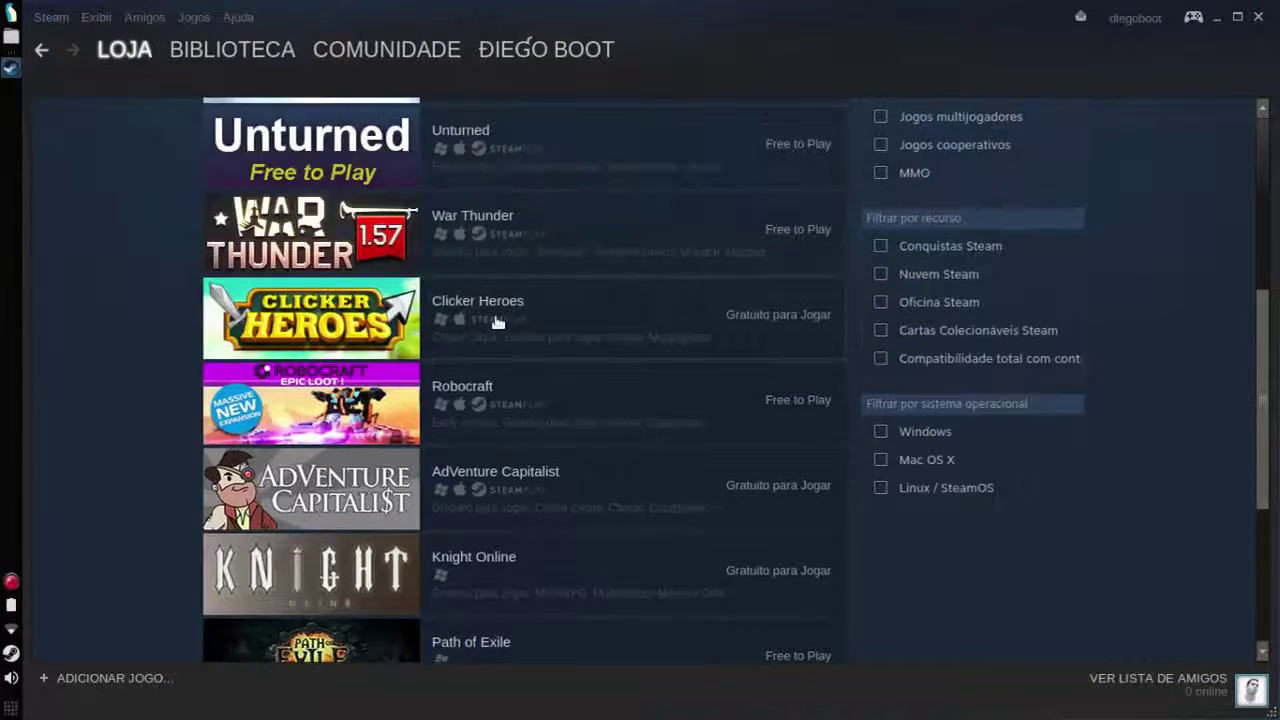
scroll(497, 322, "up", 2)
left_click(503, 166)
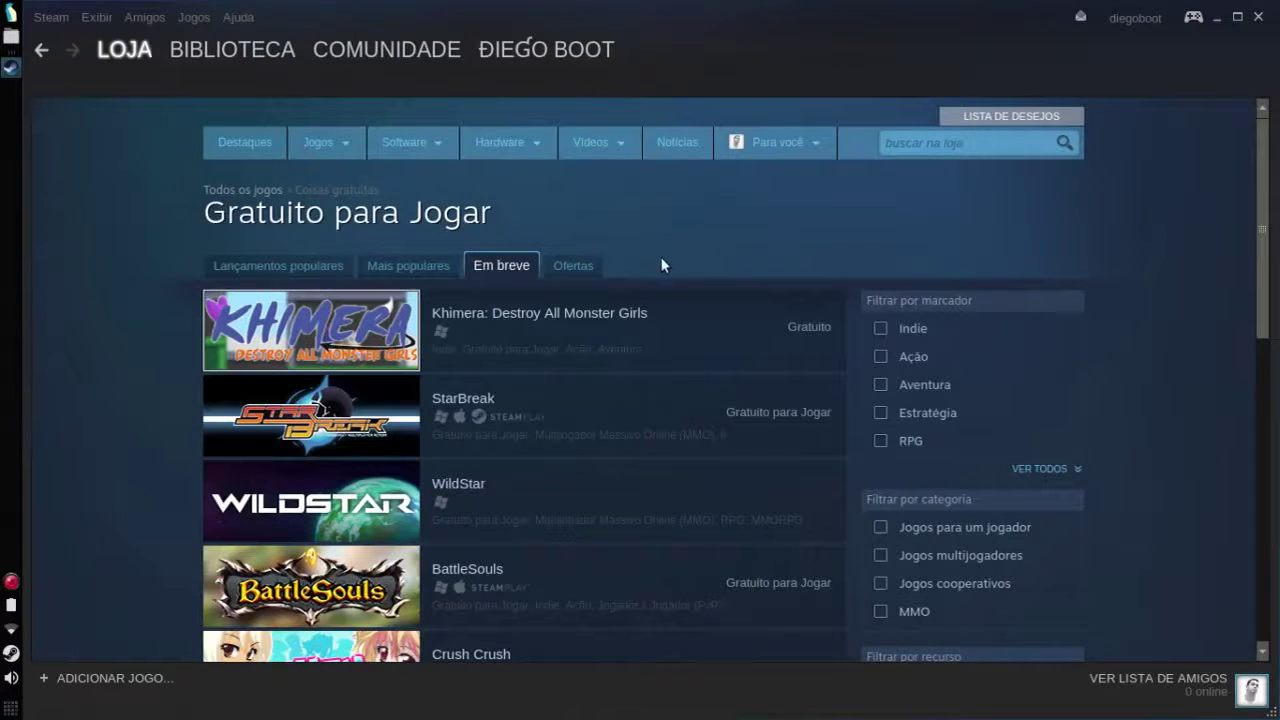
left_click(573, 265)
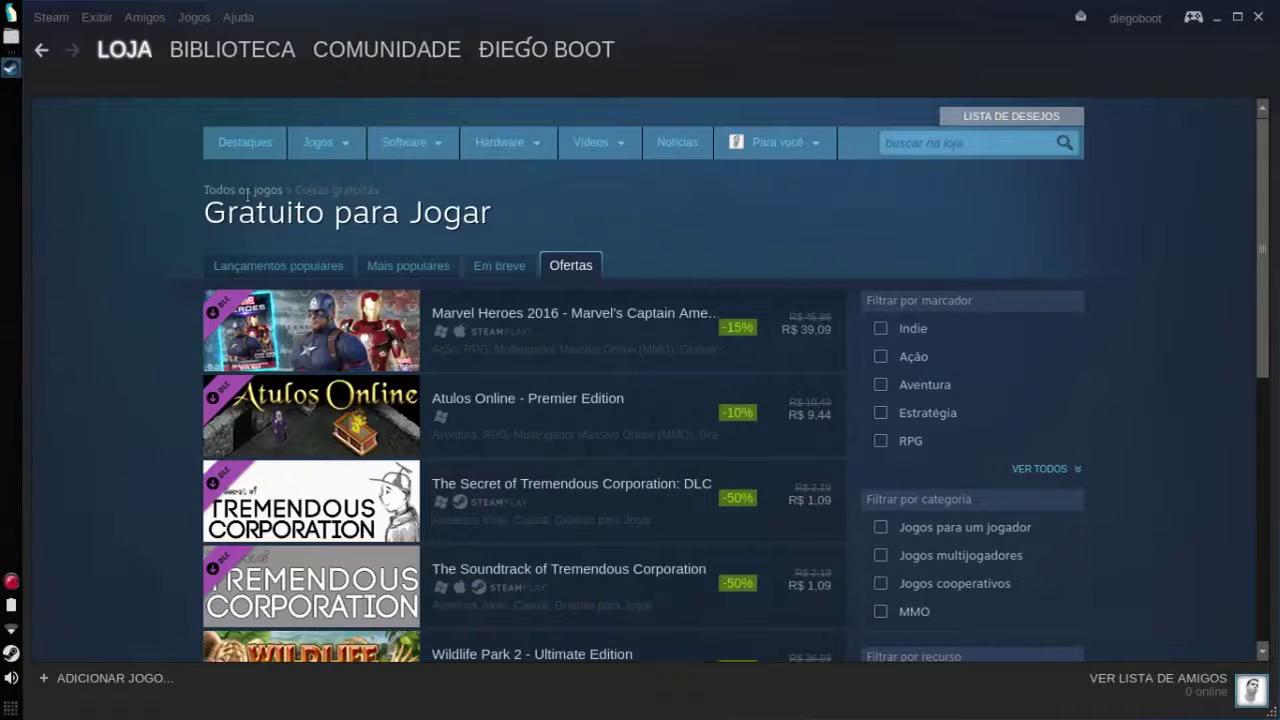
left_click(241, 150)
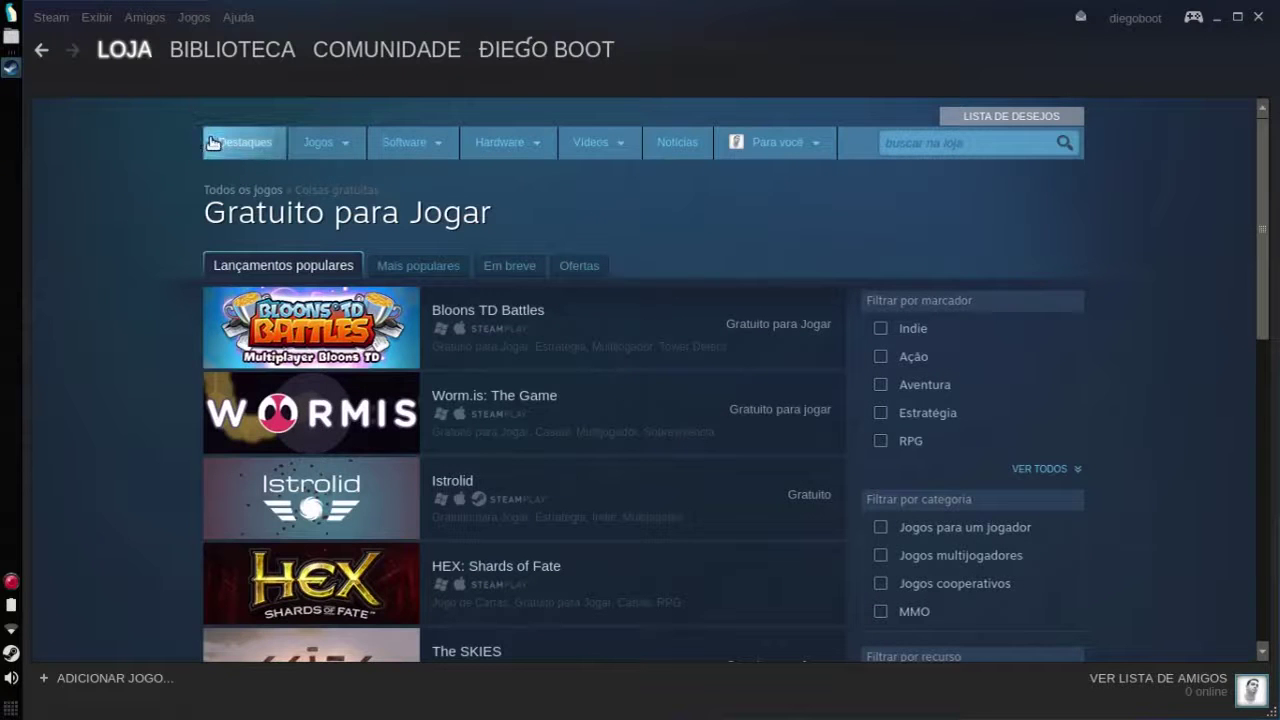